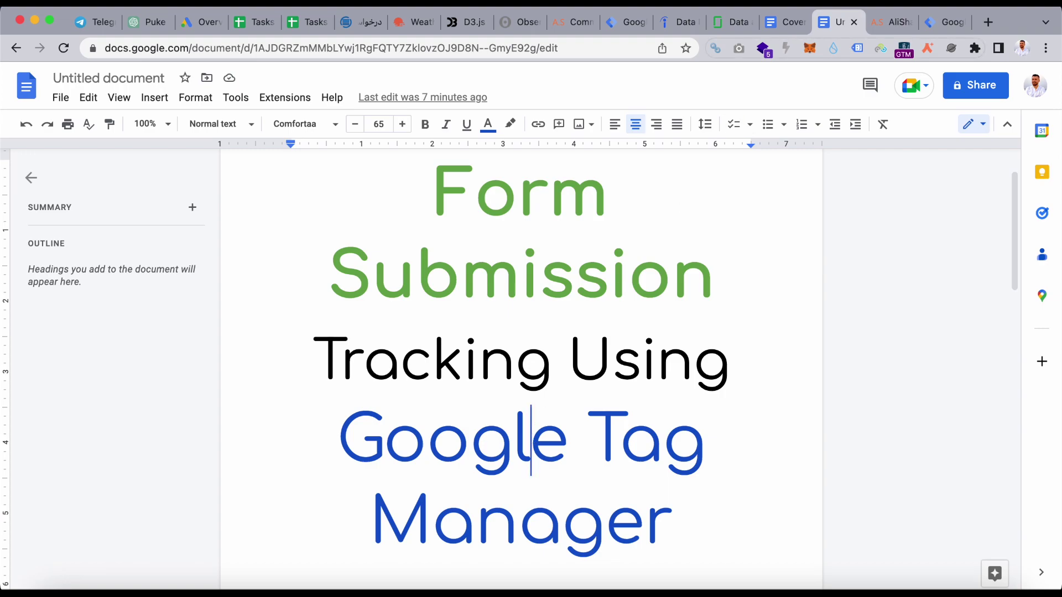
- Open the About Me page on alishafaghi.com and scroll to the empty Contact Me form
{"action": "left_click", "coordinate": [892, 22]}
{"action": "scroll", "coordinate": [710, 219], "scroll_direction": "down", "scroll_amount": 5}
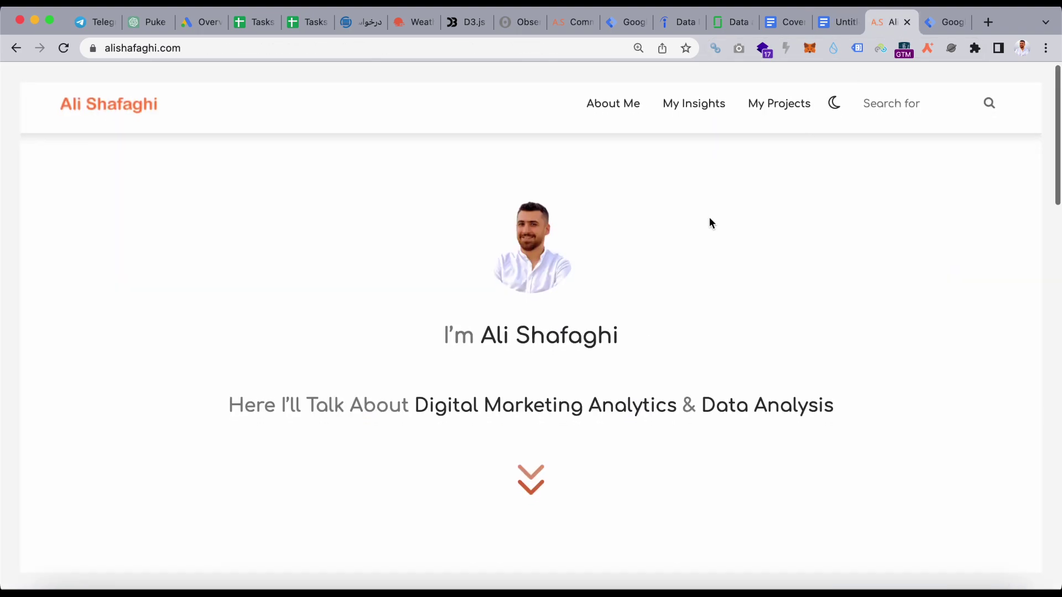
{"action": "scroll", "coordinate": [711, 221], "scroll_direction": "up", "scroll_amount": 5}
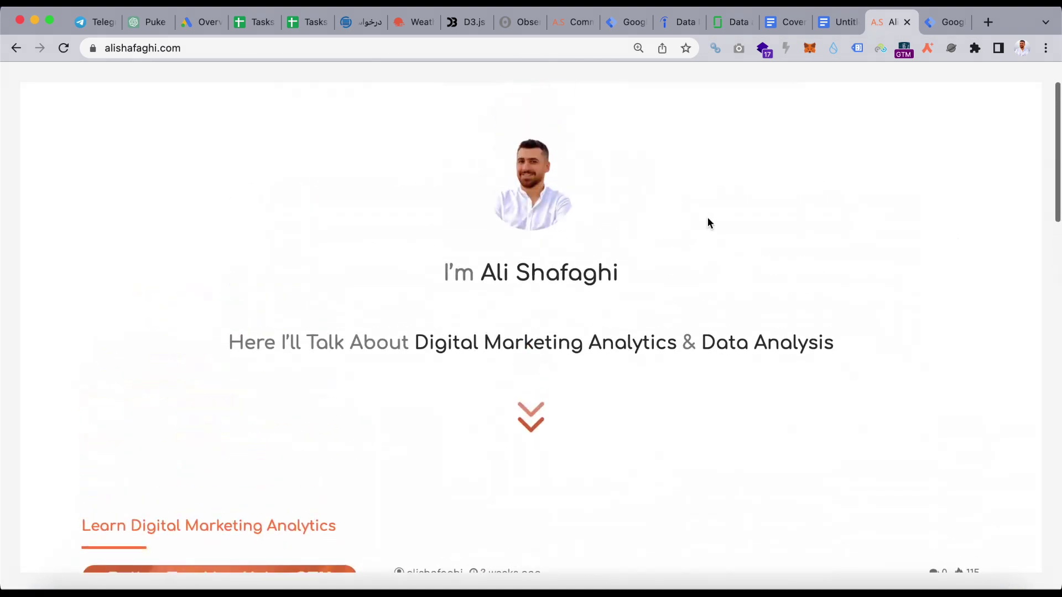
{"action": "left_click", "coordinate": [625, 126]}
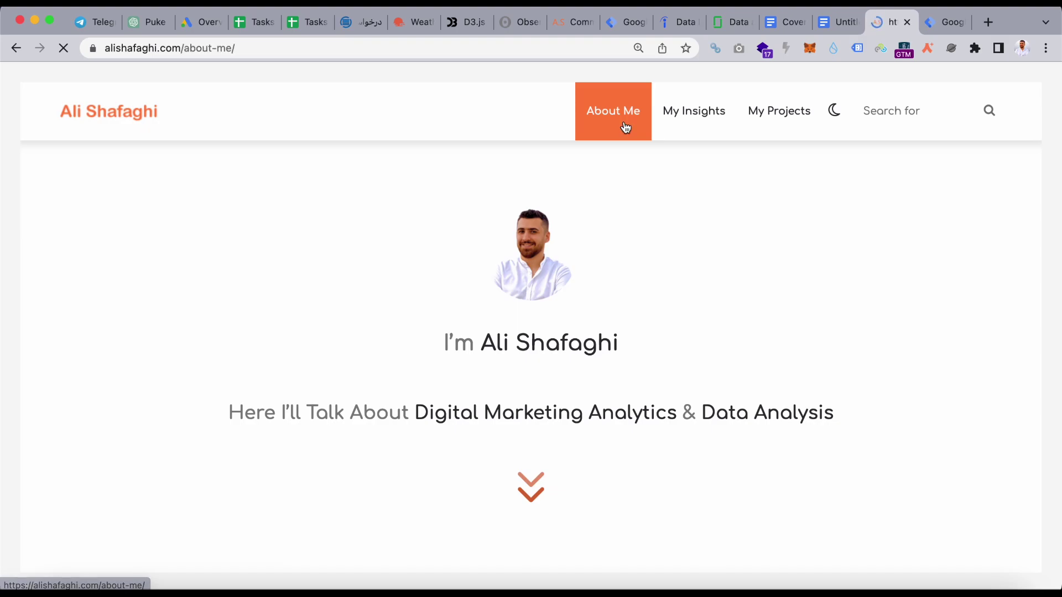
{"action": "scroll", "coordinate": [332, 265], "scroll_direction": "down", "scroll_amount": 10}
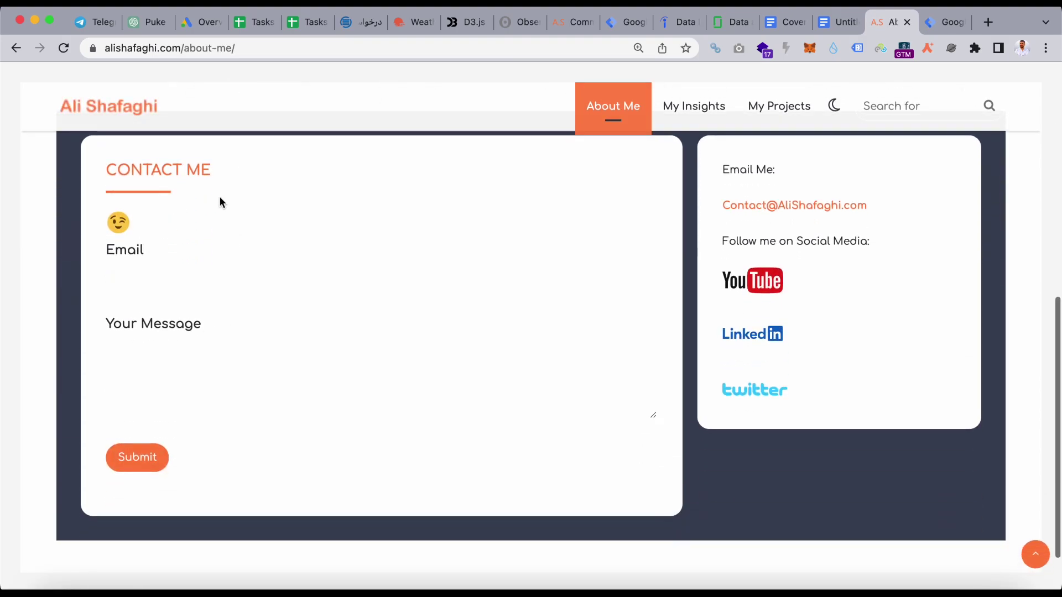
{"action": "scroll", "coordinate": [219, 199], "scroll_direction": "up", "scroll_amount": 2}
{"action": "scroll", "coordinate": [220, 208], "scroll_direction": "down", "scroll_amount": 1}
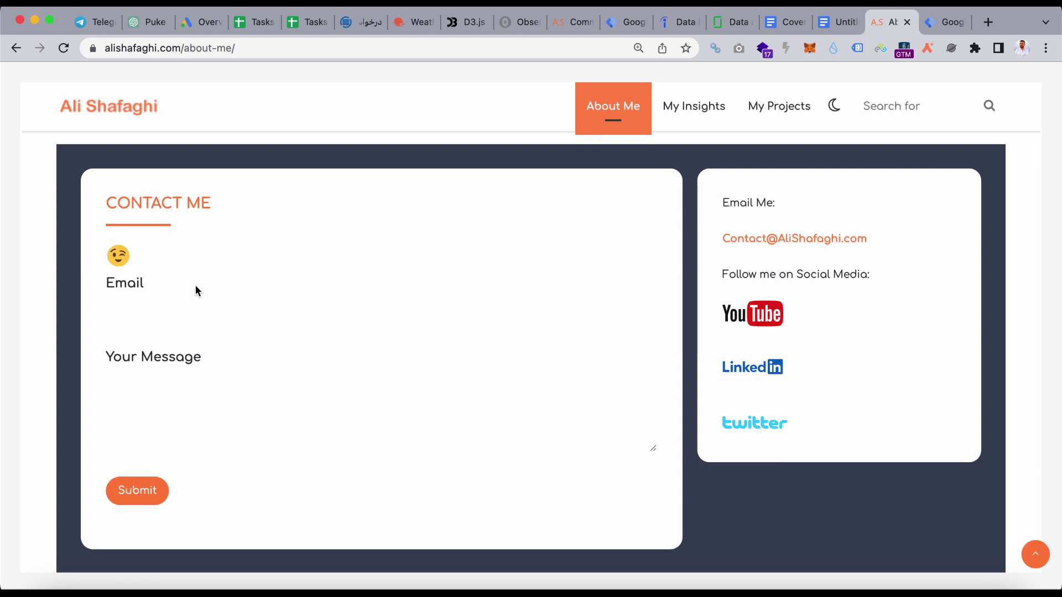
- Fill the contact form with a test e-mail address and the message 'hi', and submit it
{"action": "left_click", "coordinate": [192, 307]}
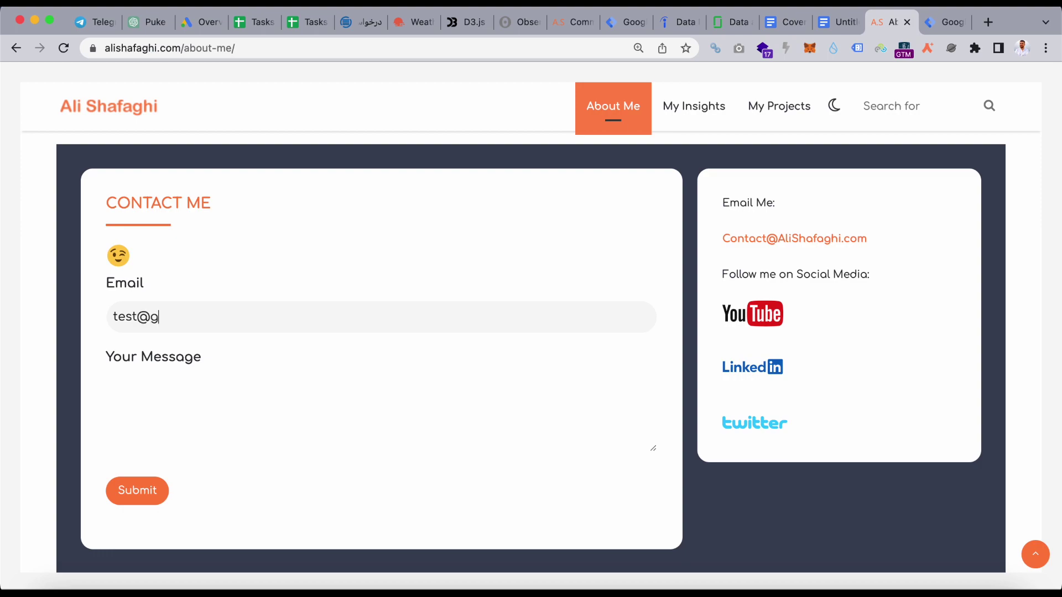
{"action": "key", "text": "Tab"}
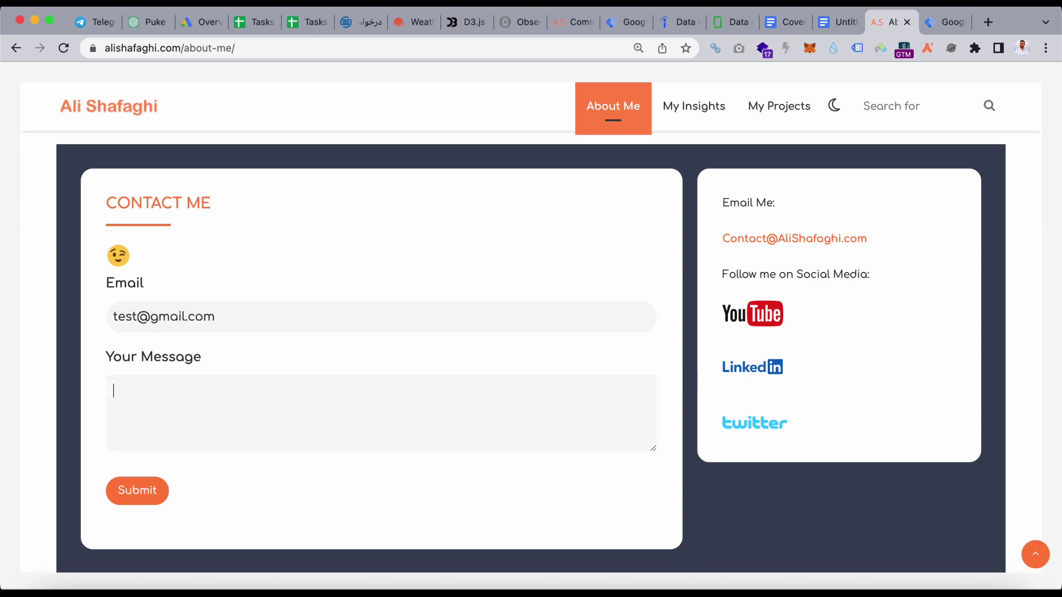
{"action": "left_click", "coordinate": [161, 502]}
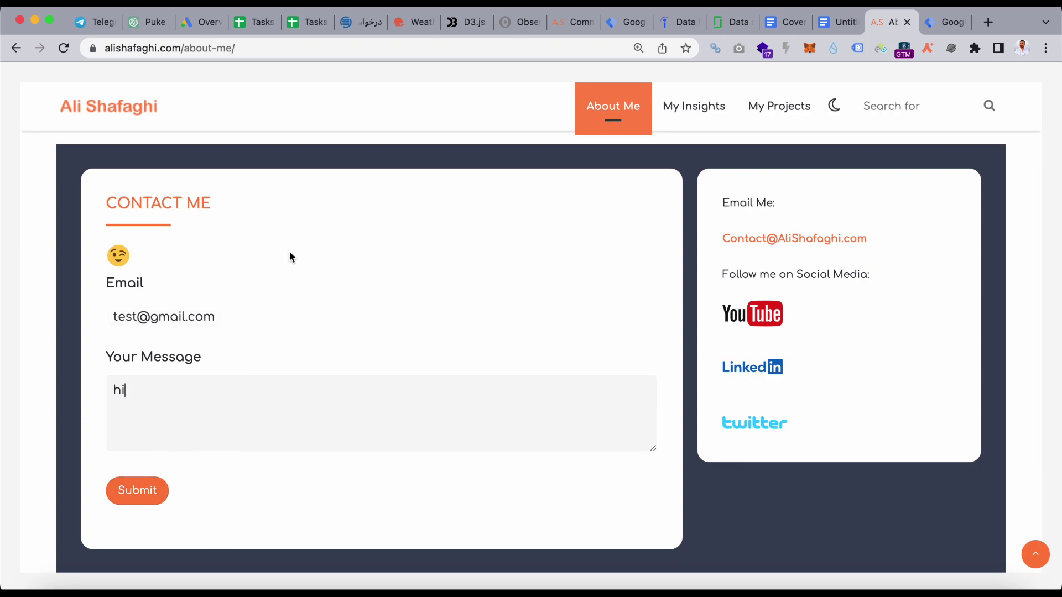
{"action": "left_click", "coordinate": [257, 49]}
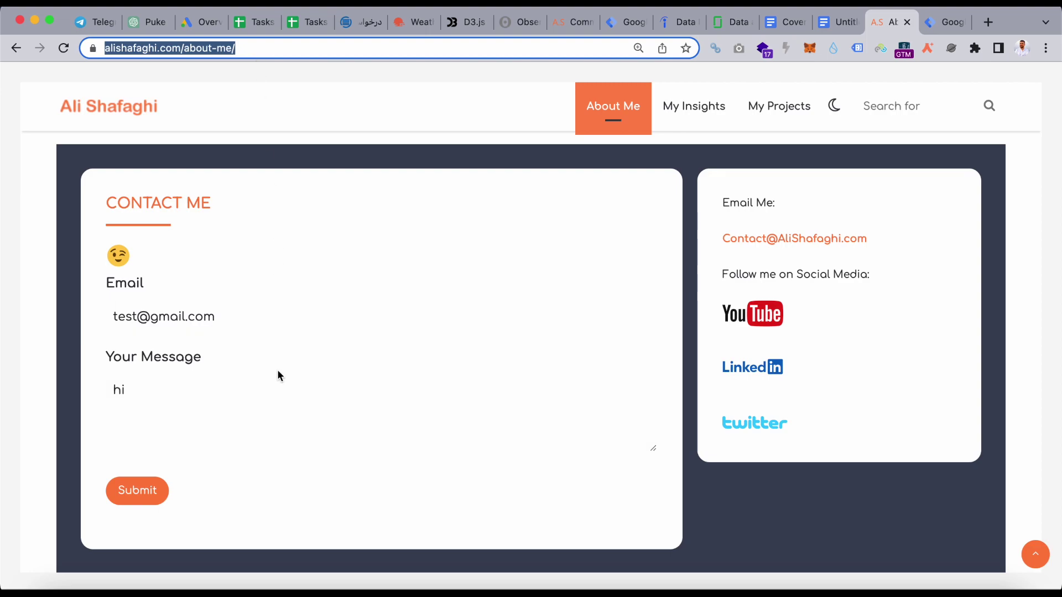
{"action": "left_click", "coordinate": [323, 361]}
{"action": "left_click", "coordinate": [149, 489]}
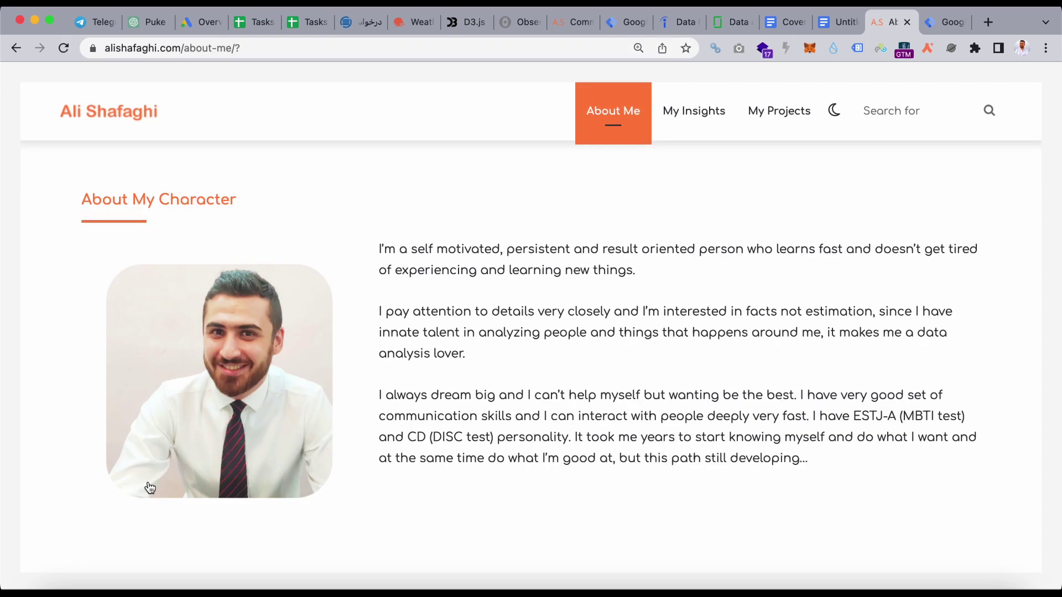
- Scroll the reloaded About Me page to check the 'Thanks for contacting me!' confirmation
{"action": "left_click", "coordinate": [275, 47]}
{"action": "left_click", "coordinate": [386, 249]}
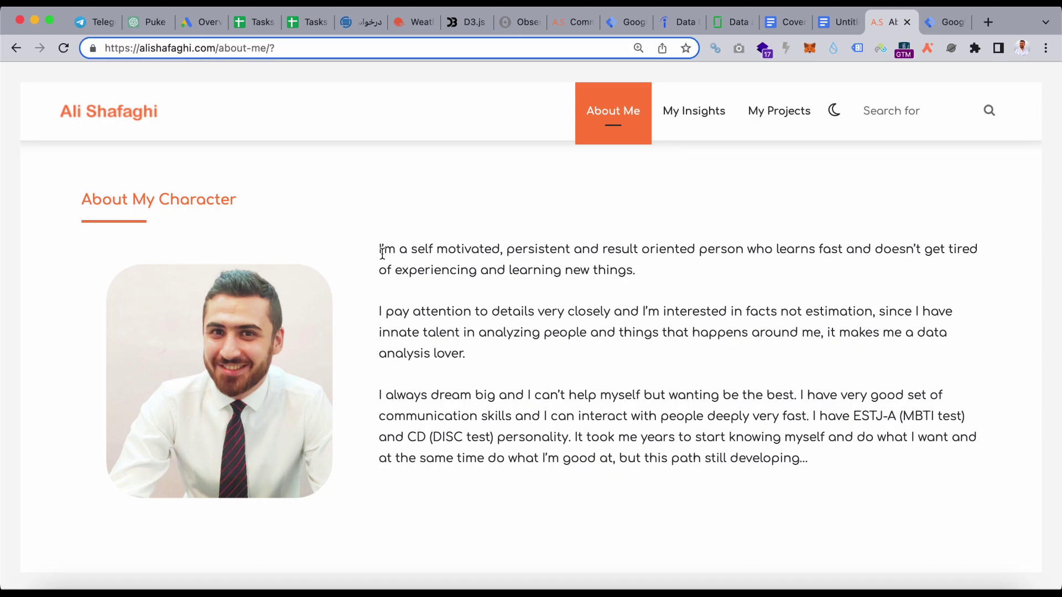
{"action": "scroll", "coordinate": [386, 249], "scroll_direction": "down", "scroll_amount": 10}
{"action": "scroll", "coordinate": [382, 258], "scroll_direction": "up", "scroll_amount": 1}
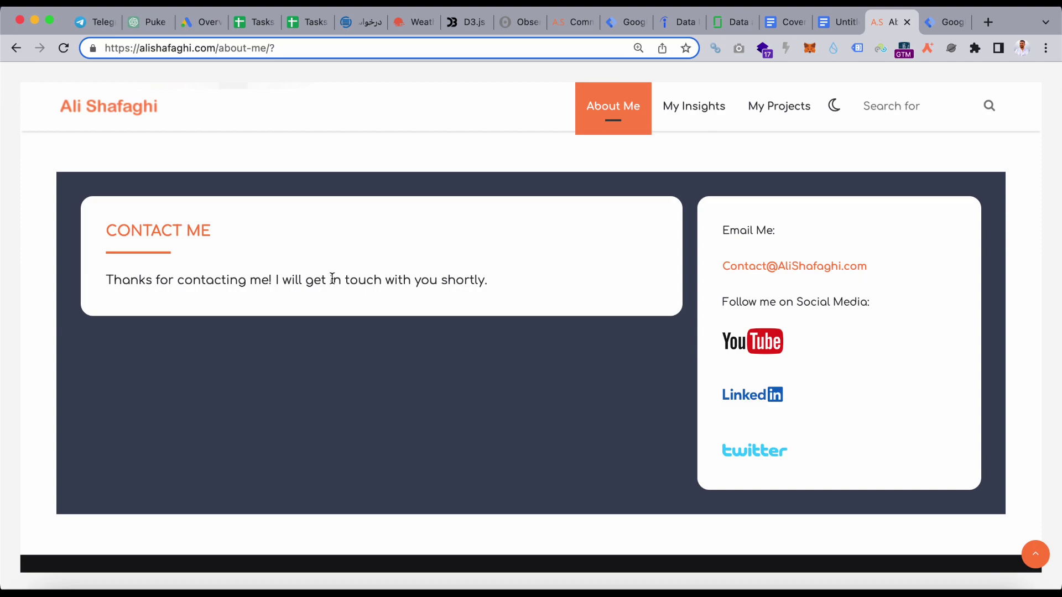
{"action": "scroll", "coordinate": [934, 531], "scroll_direction": "down", "scroll_amount": 1}
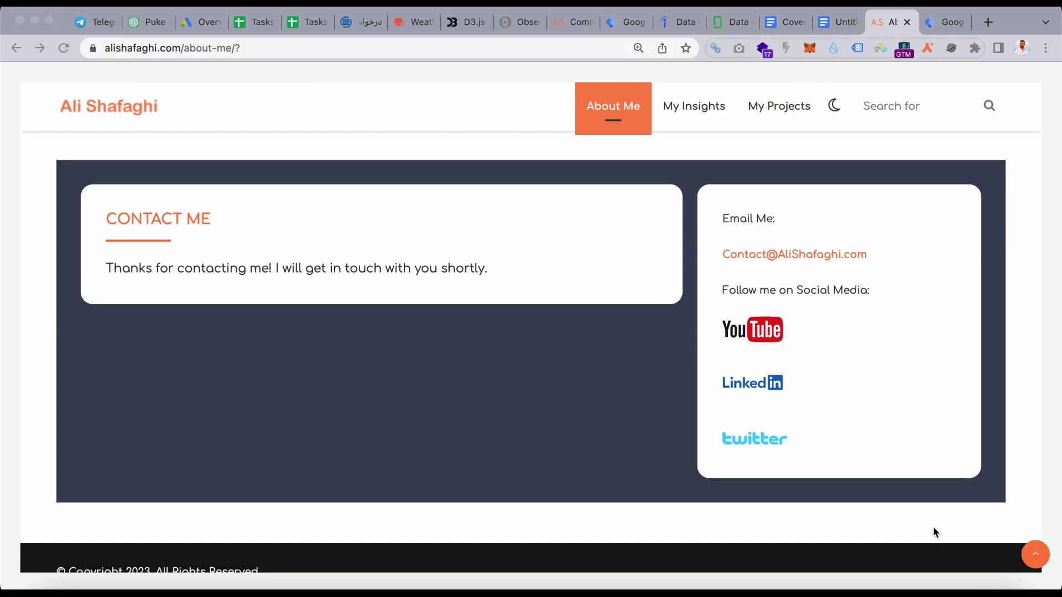
{"action": "scroll", "coordinate": [827, 496], "scroll_direction": "up", "scroll_amount": 2}
{"action": "scroll", "coordinate": [444, 400], "scroll_direction": "up", "scroll_amount": 2}
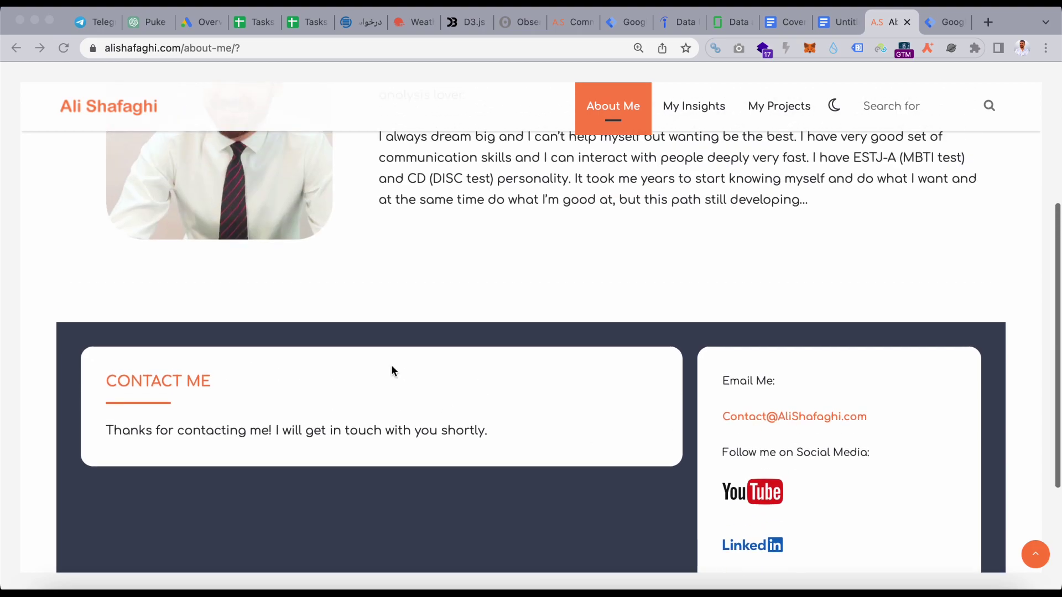
{"action": "scroll", "coordinate": [447, 300], "scroll_direction": "down", "scroll_amount": 3}
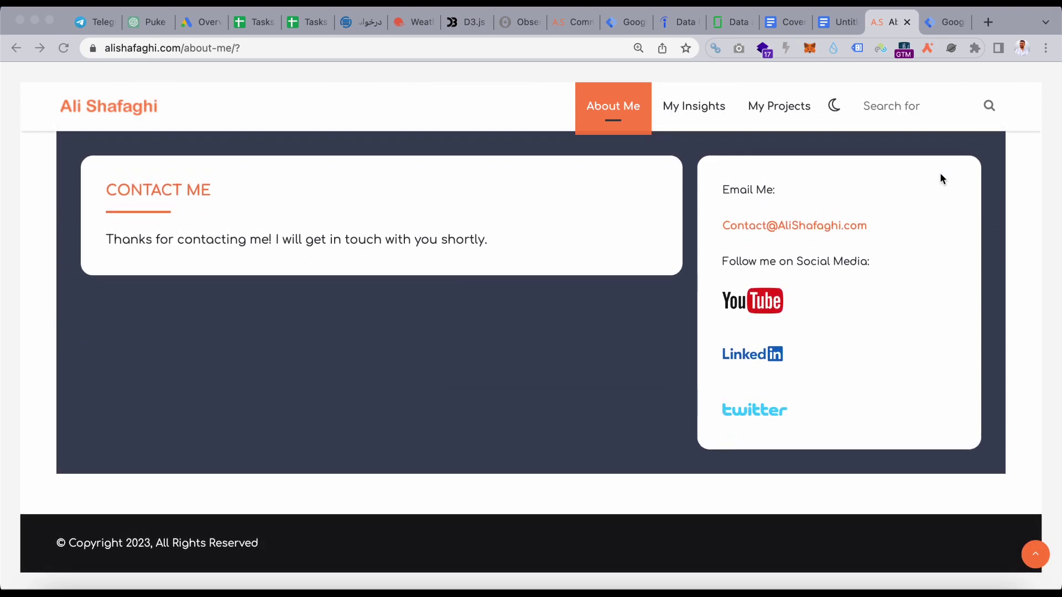
- Review the Built-In Variables configuration in GTM, then return to the site's confirmation message
{"action": "left_click", "coordinate": [941, 25]}
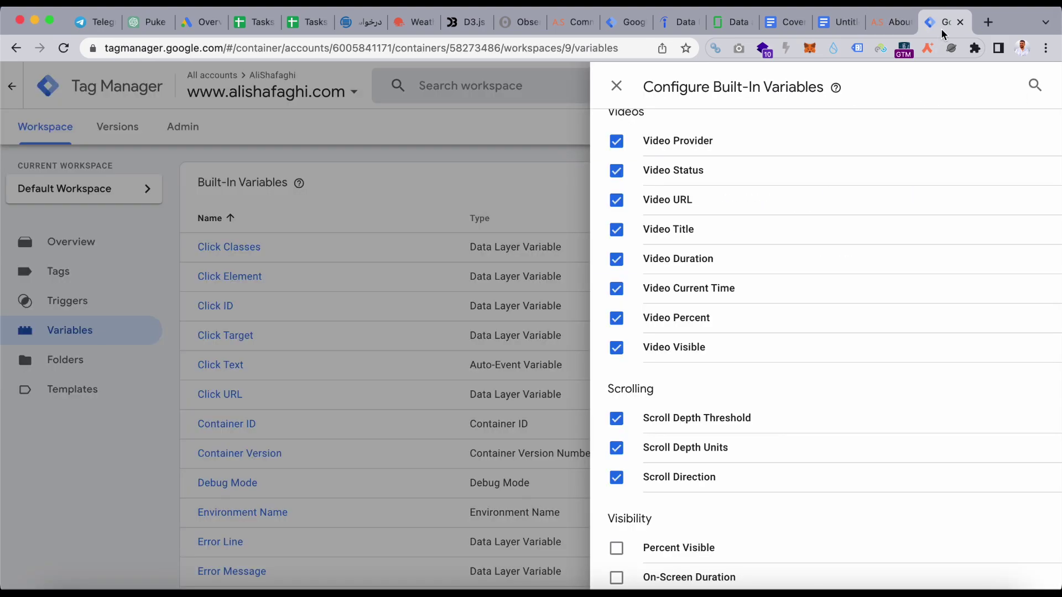
{"action": "left_click", "coordinate": [366, 229]}
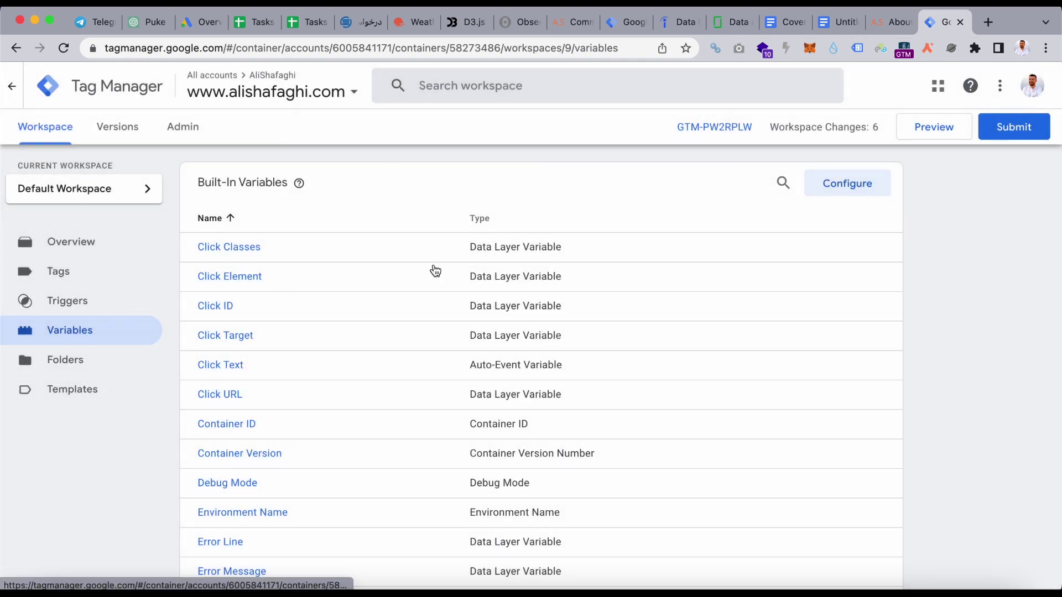
{"action": "left_click", "coordinate": [841, 188]}
{"action": "scroll", "coordinate": [783, 409], "scroll_direction": "down", "scroll_amount": 15}
{"action": "scroll", "coordinate": [784, 409], "scroll_direction": "up", "scroll_amount": 13}
{"action": "scroll", "coordinate": [785, 414], "scroll_direction": "up", "scroll_amount": 4}
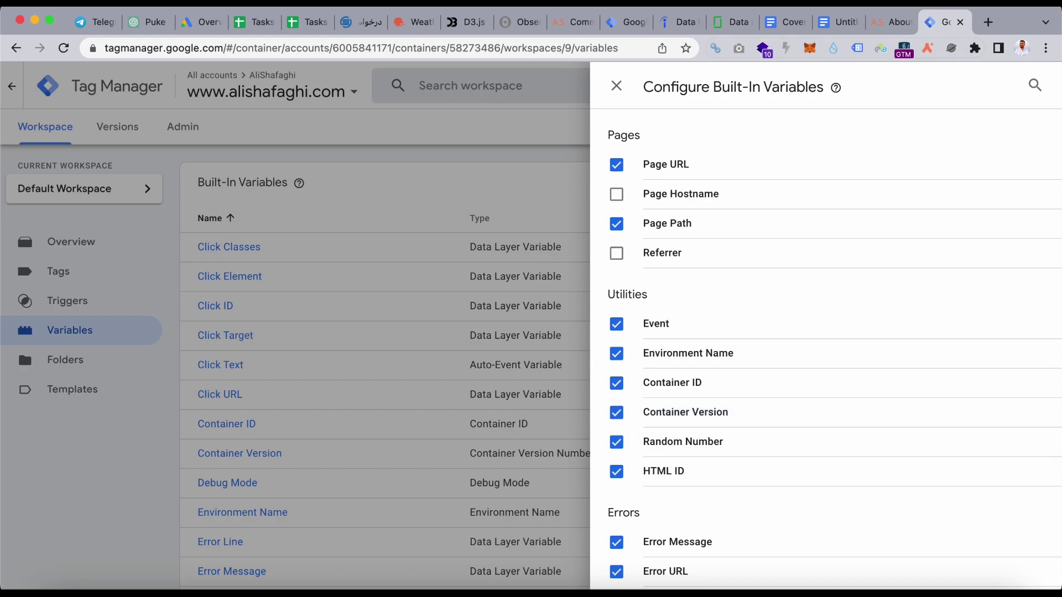
{"action": "left_click", "coordinate": [888, 15]}
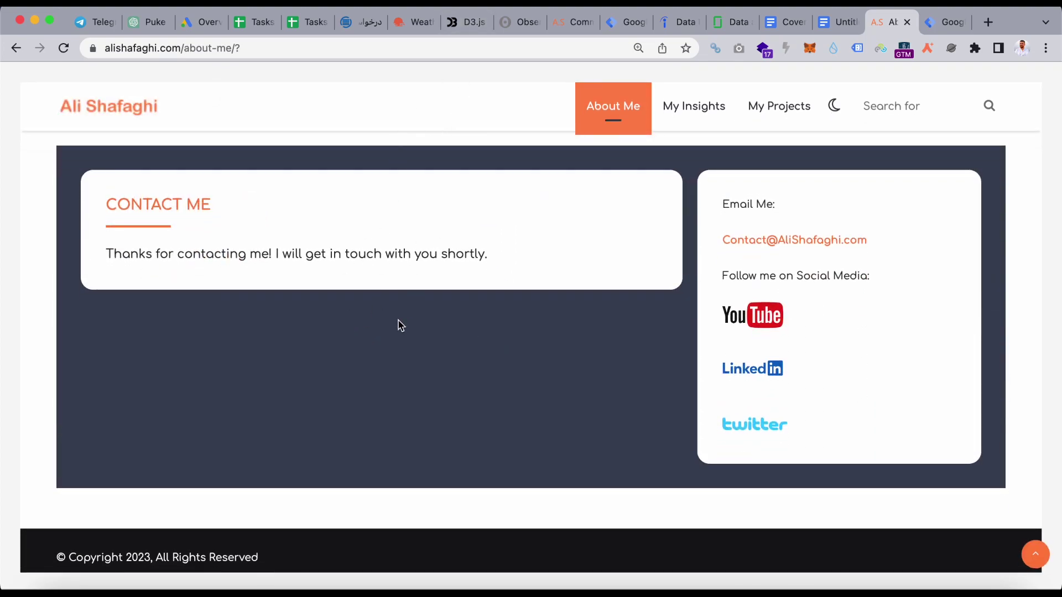
{"action": "left_click", "coordinate": [271, 50]}
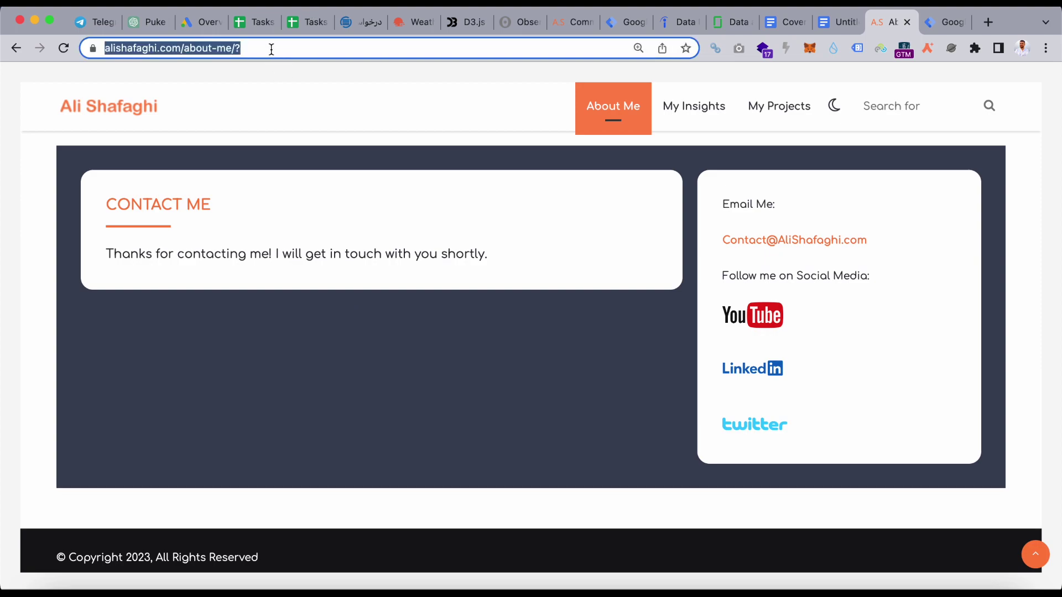
{"action": "left_click", "coordinate": [299, 315]}
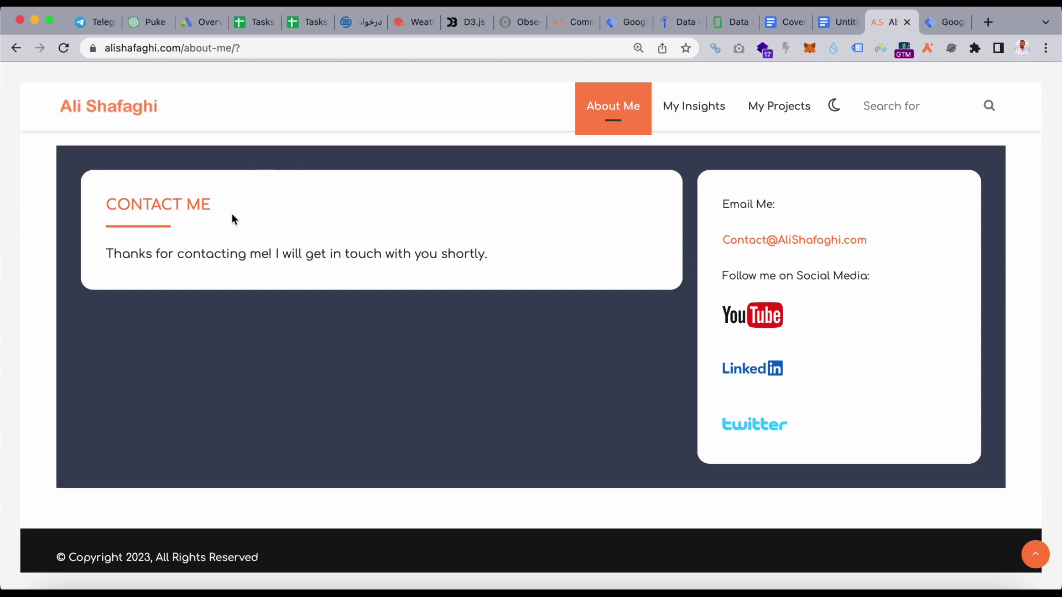
{"action": "scroll", "coordinate": [233, 227], "scroll_direction": "up", "scroll_amount": 2}
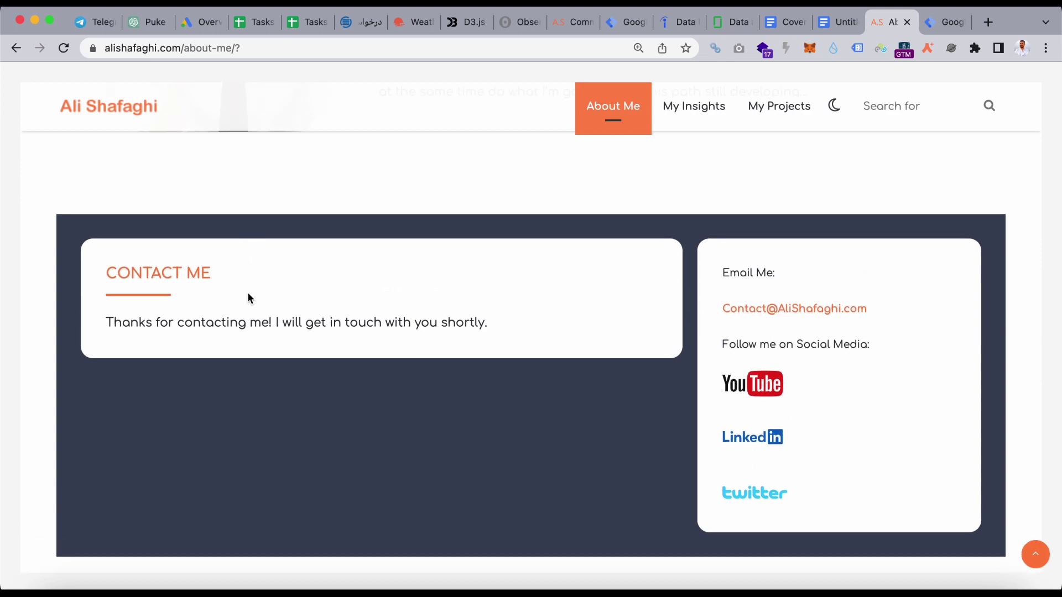
{"action": "left_click", "coordinate": [269, 44]}
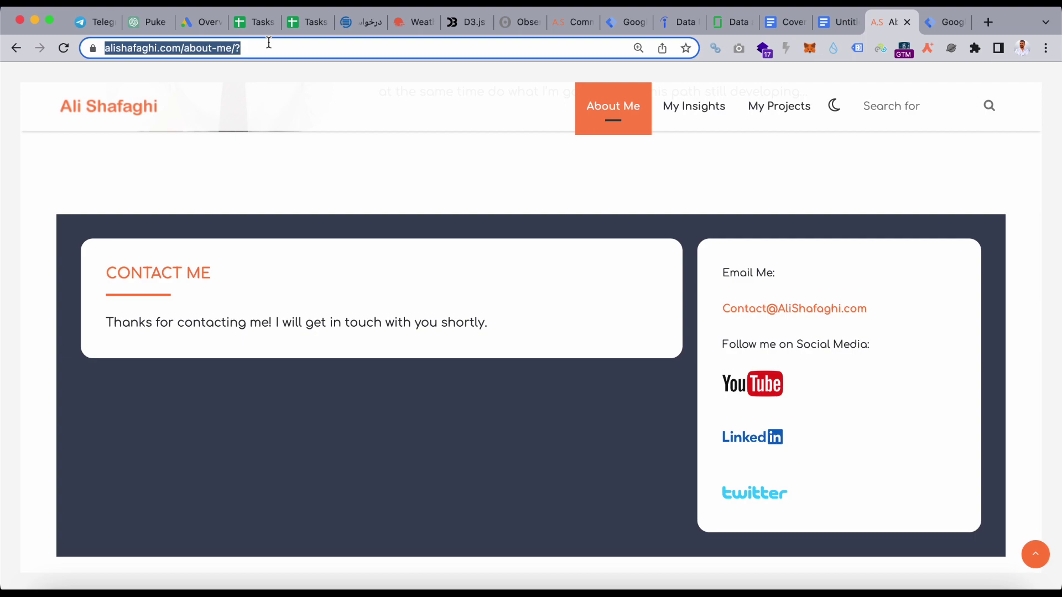
{"action": "left_click", "coordinate": [944, 25]}
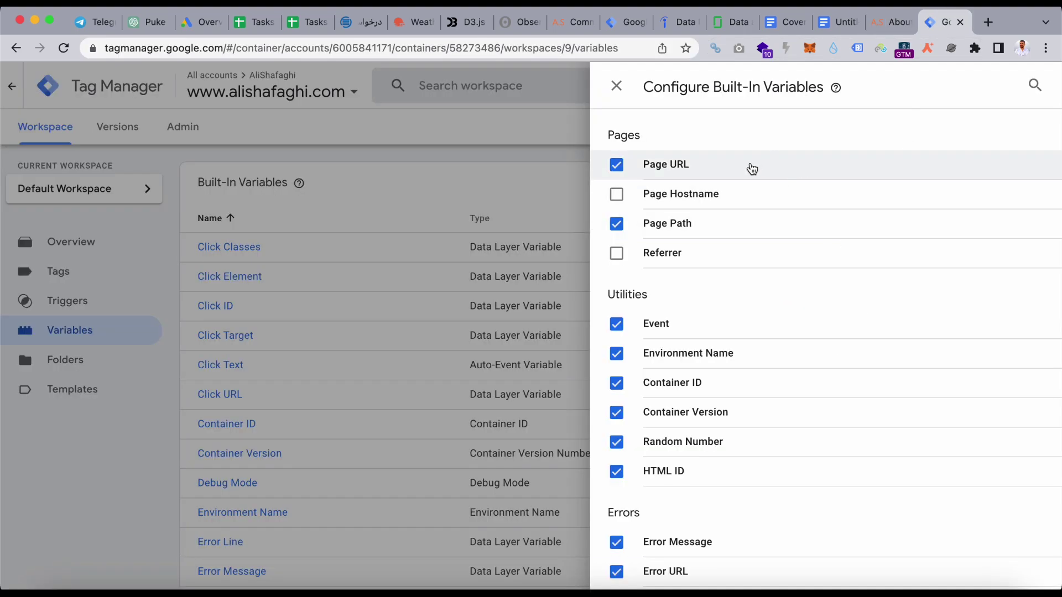
{"action": "left_click", "coordinate": [892, 22]}
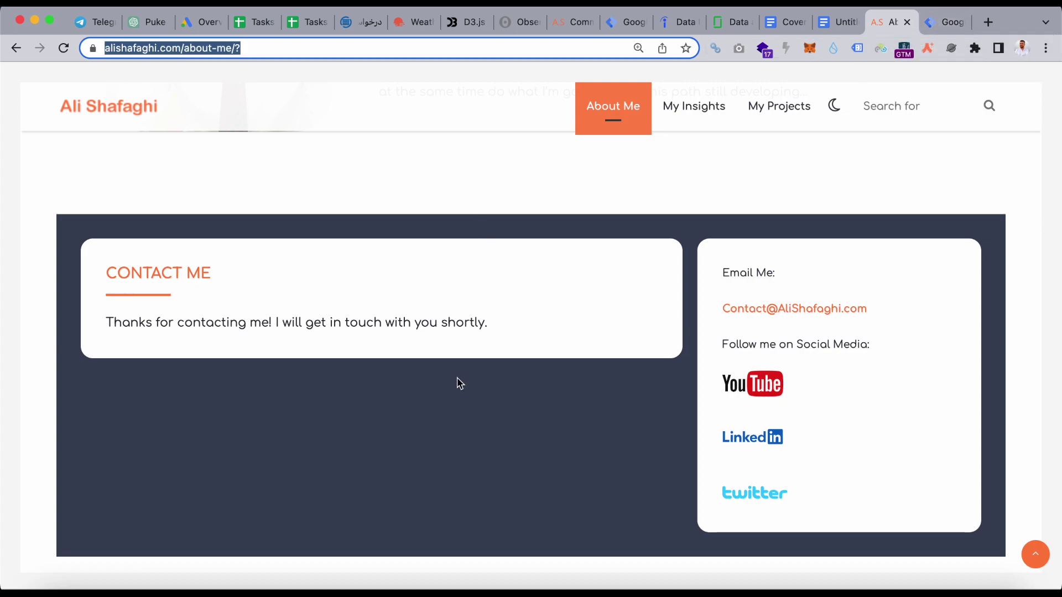
{"action": "scroll", "coordinate": [478, 474], "scroll_direction": "down", "scroll_amount": 2}
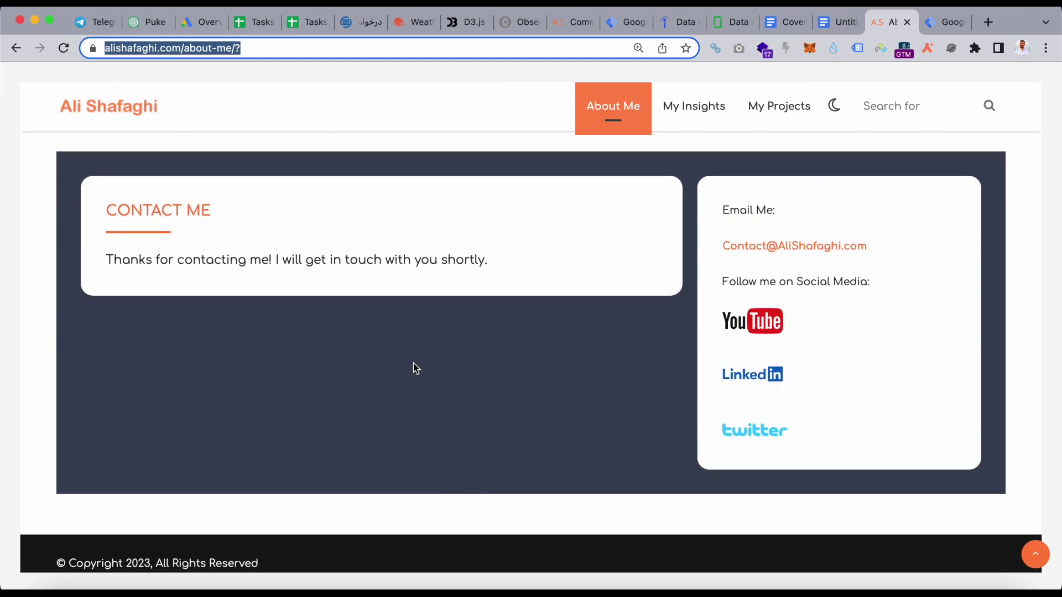
{"action": "scroll", "coordinate": [415, 368], "scroll_direction": "up", "scroll_amount": 1}
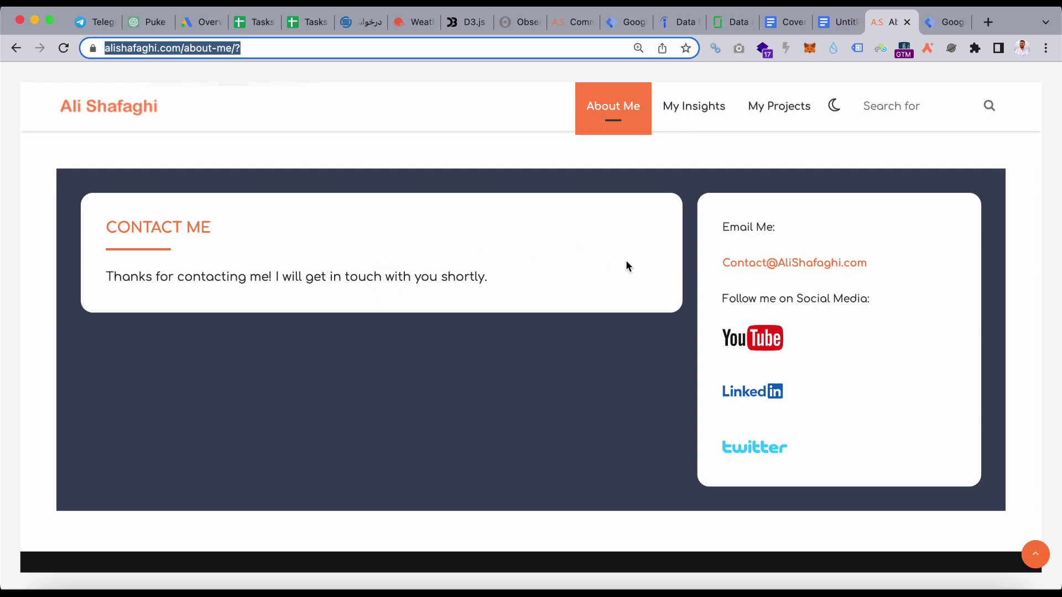
- Tick the Page Hostname built-in variable in Google Tag Manager
{"action": "left_click", "coordinate": [943, 23]}
{"action": "left_click", "coordinate": [841, 194]}
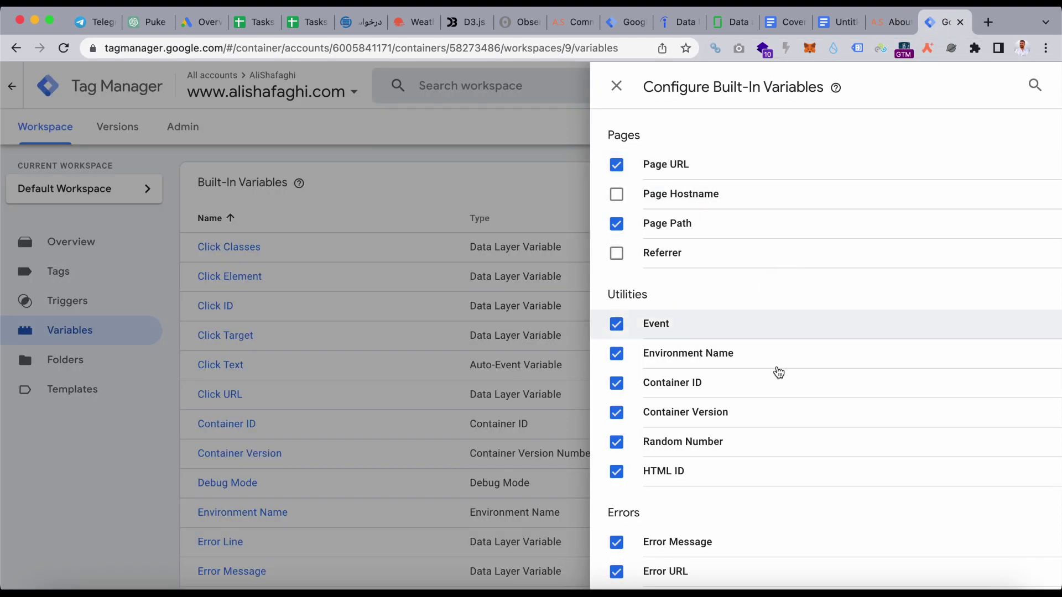
{"action": "scroll", "coordinate": [774, 387], "scroll_direction": "down", "scroll_amount": 20}
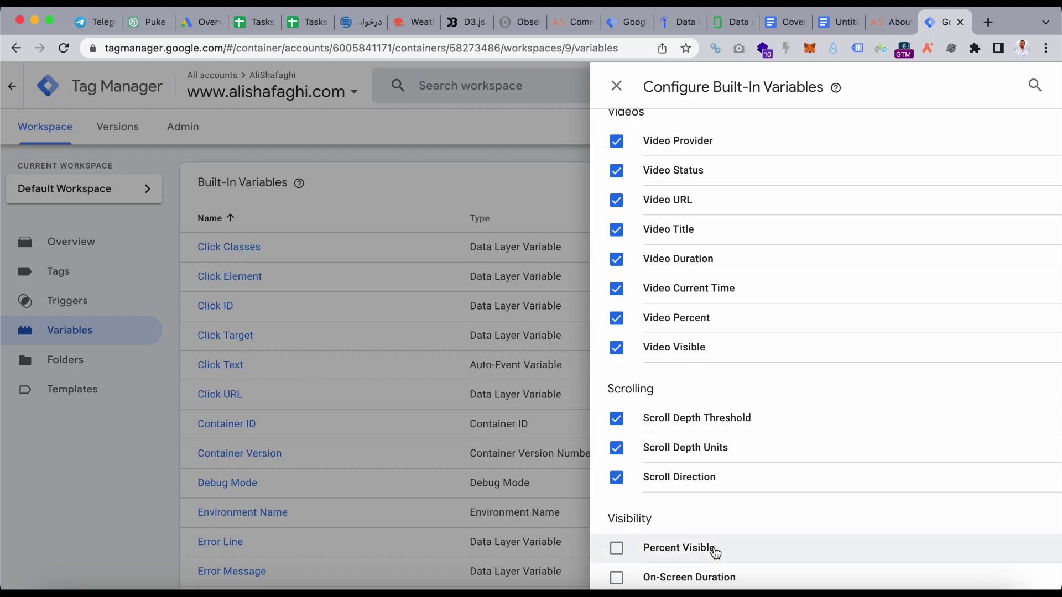
{"action": "left_click", "coordinate": [891, 22]}
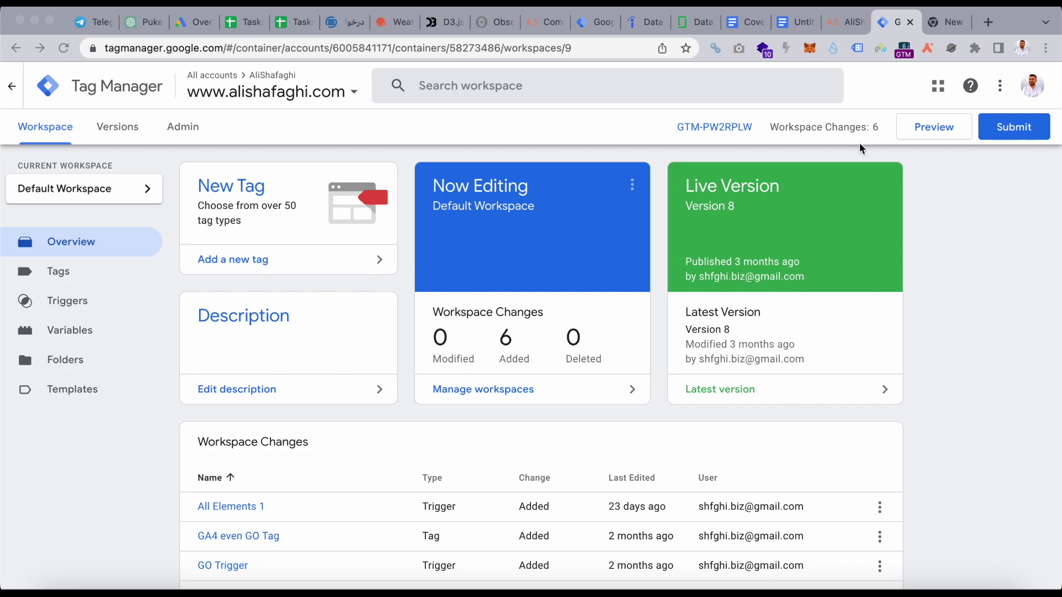
{"action": "scroll", "coordinate": [778, 382], "scroll_direction": "down", "scroll_amount": 2}
{"action": "scroll", "coordinate": [778, 383], "scroll_direction": "up", "scroll_amount": 3}
- Create a new Google Analytics: GA4 Event tag with GA4 Tag as its Configuration Tag
{"action": "left_click", "coordinate": [62, 274]}
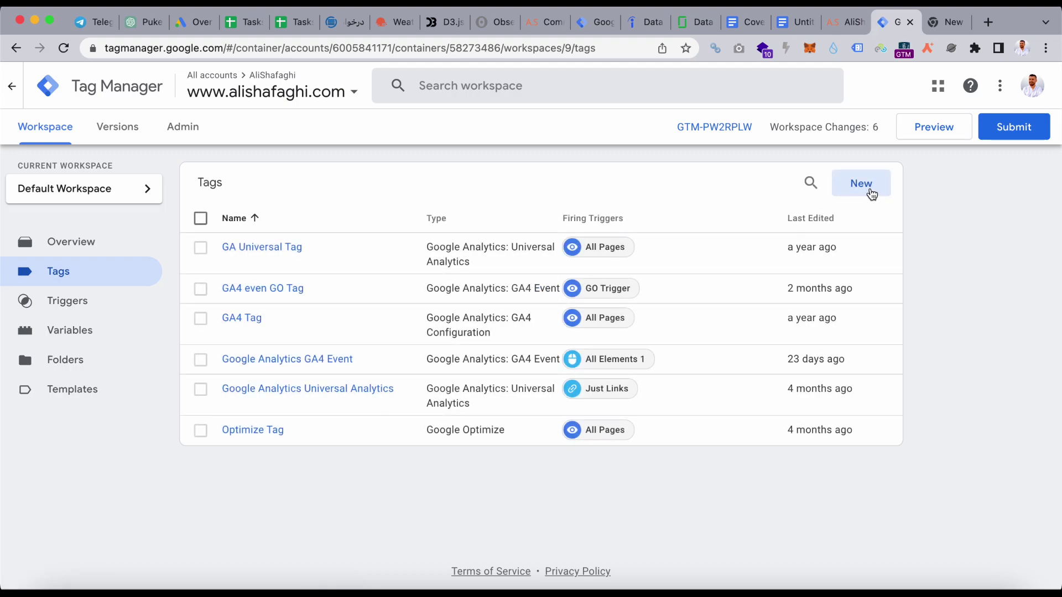
{"action": "left_click", "coordinate": [884, 189]}
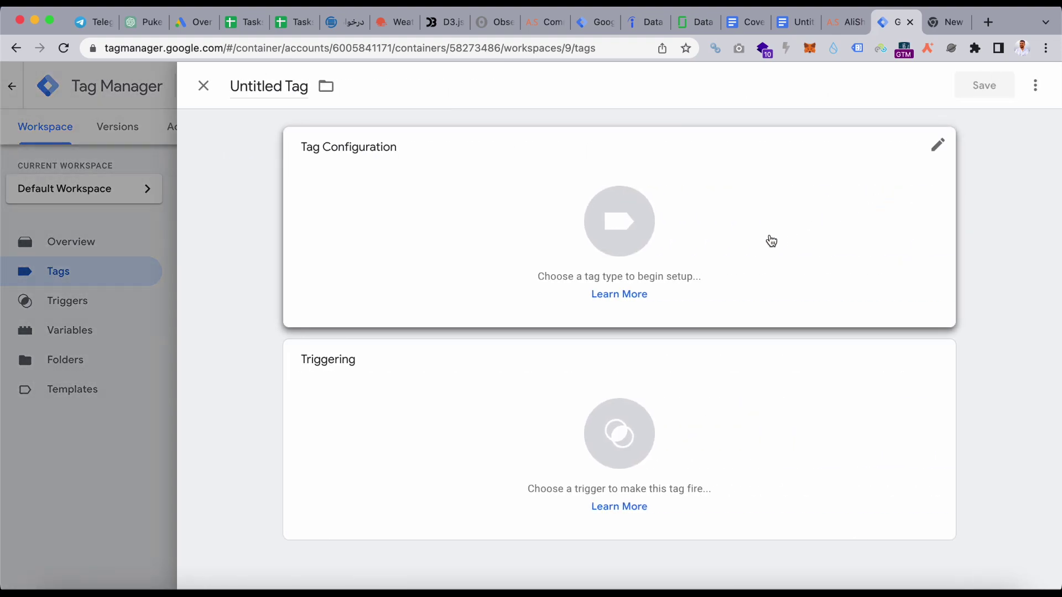
{"action": "left_click", "coordinate": [771, 240]}
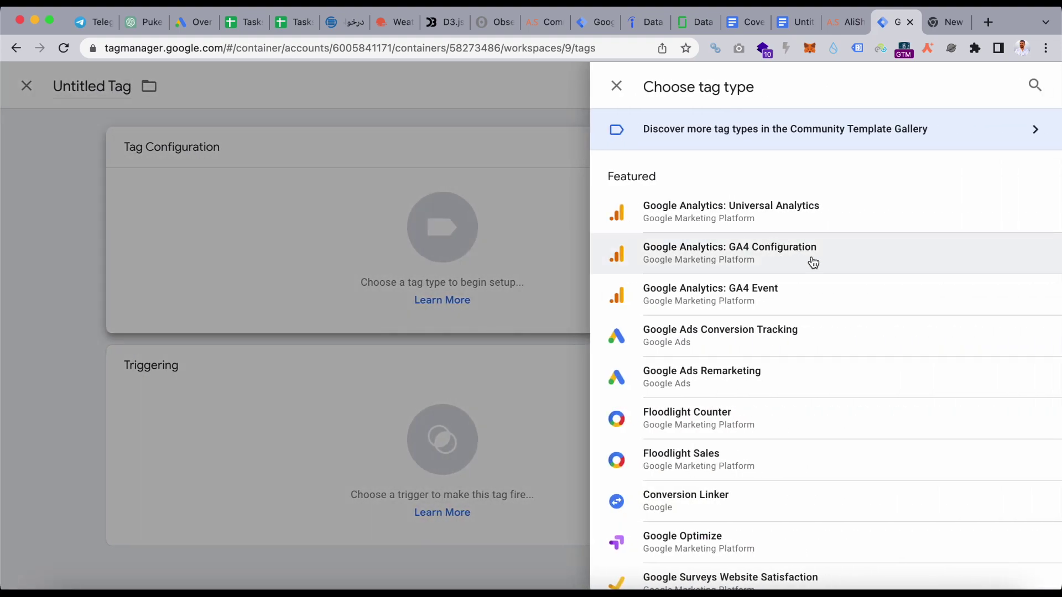
{"action": "left_click", "coordinate": [821, 298]}
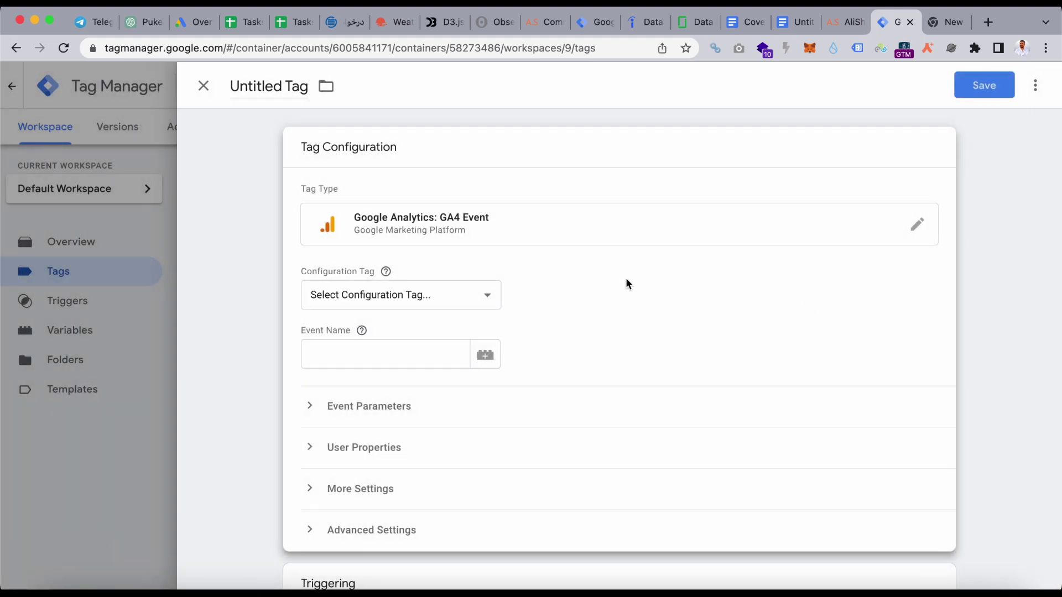
{"action": "left_click", "coordinate": [474, 295]}
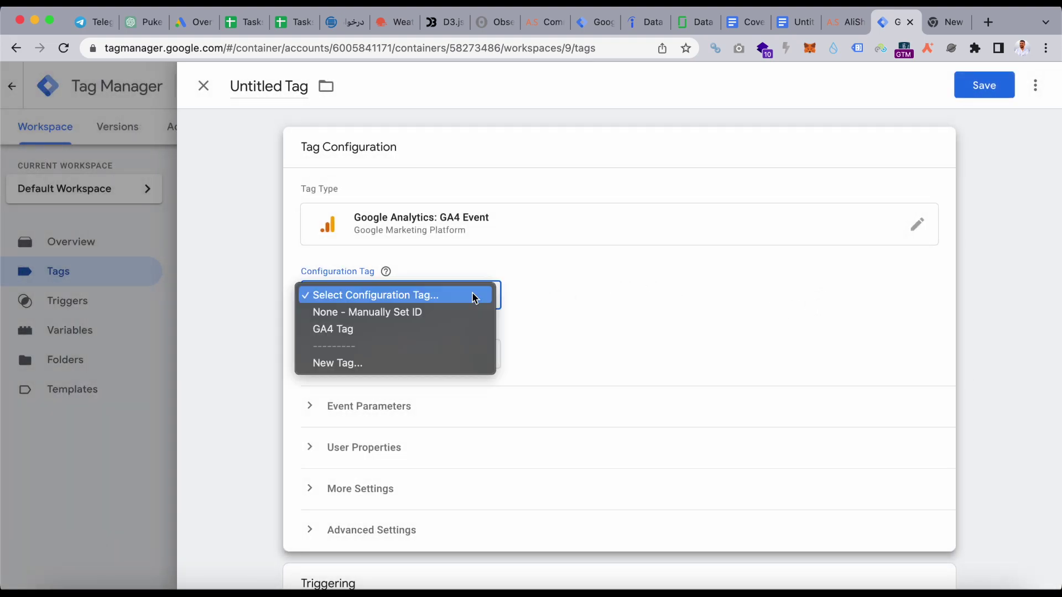
{"action": "left_click", "coordinate": [439, 335]}
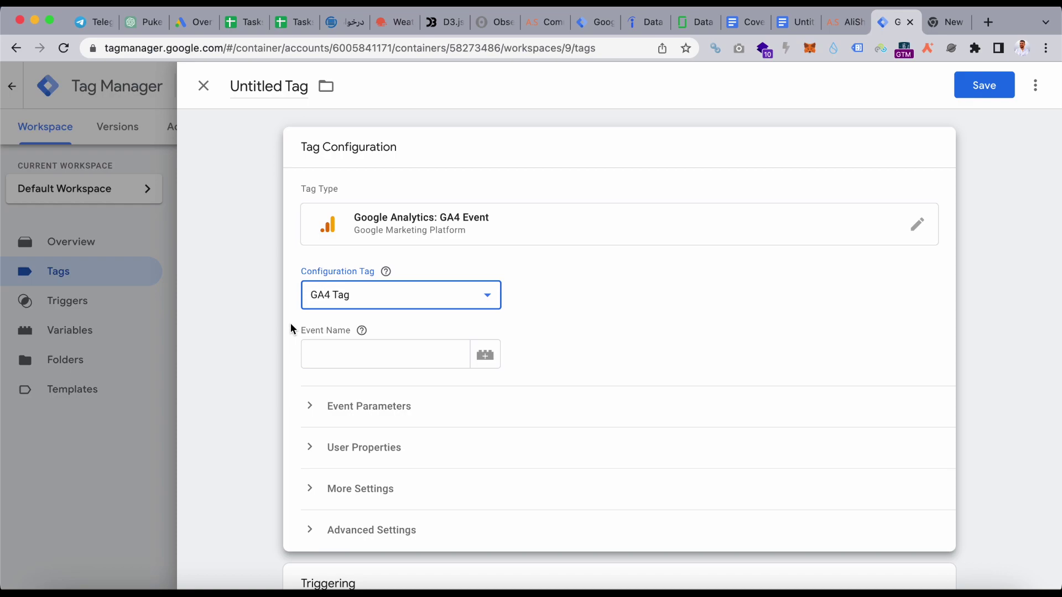
- Set the tag's event name to form_sub_C and bring up its trigger list
{"action": "left_click", "coordinate": [361, 357]}
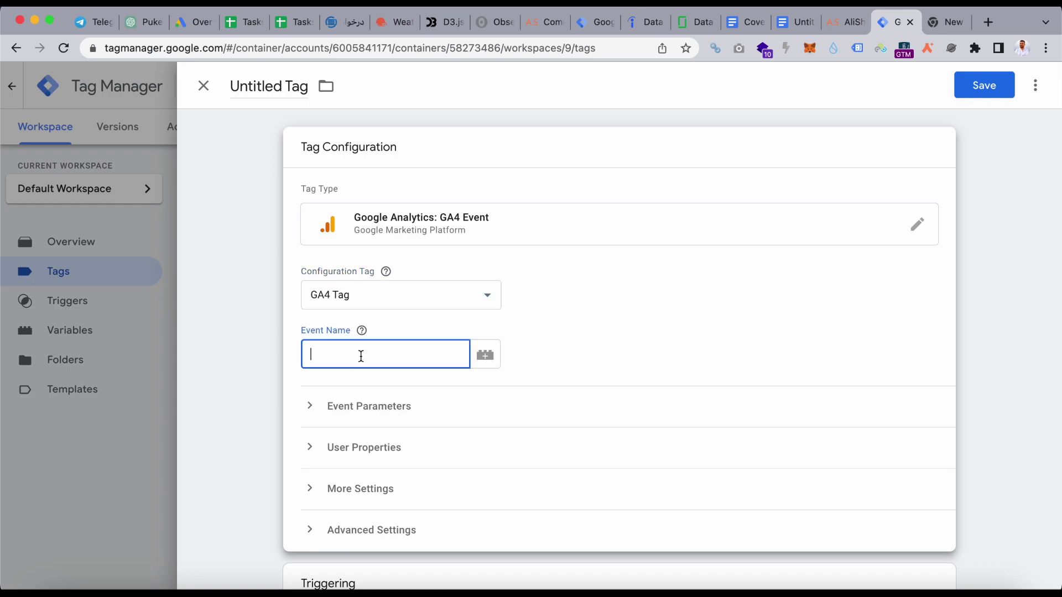
{"action": "type", "text": "form_sub_C"}
{"action": "scroll", "coordinate": [353, 423], "scroll_direction": "down", "scroll_amount": 1}
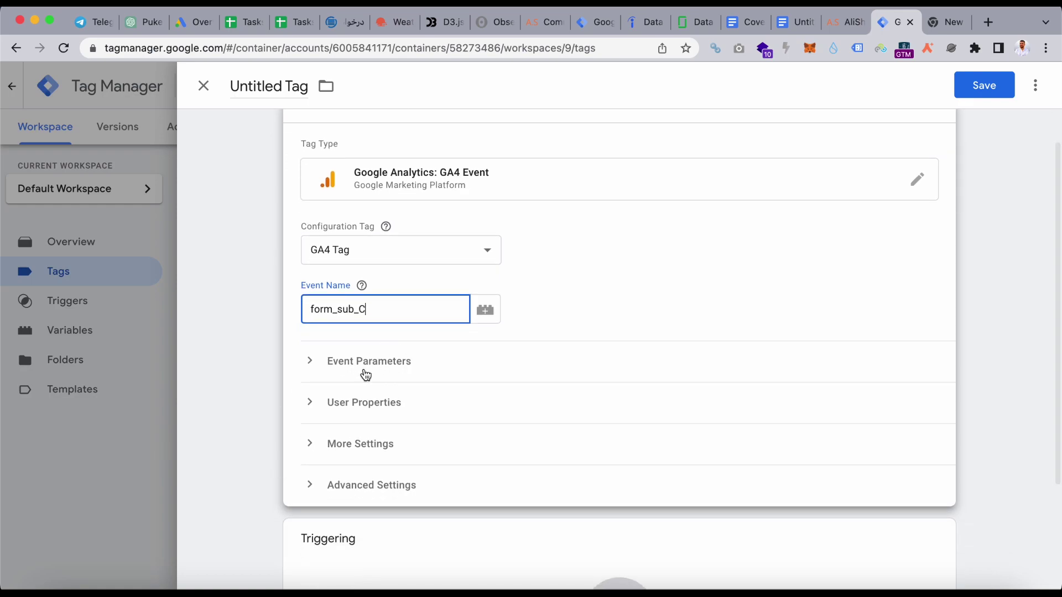
{"action": "scroll", "coordinate": [368, 398], "scroll_direction": "down", "scroll_amount": 3}
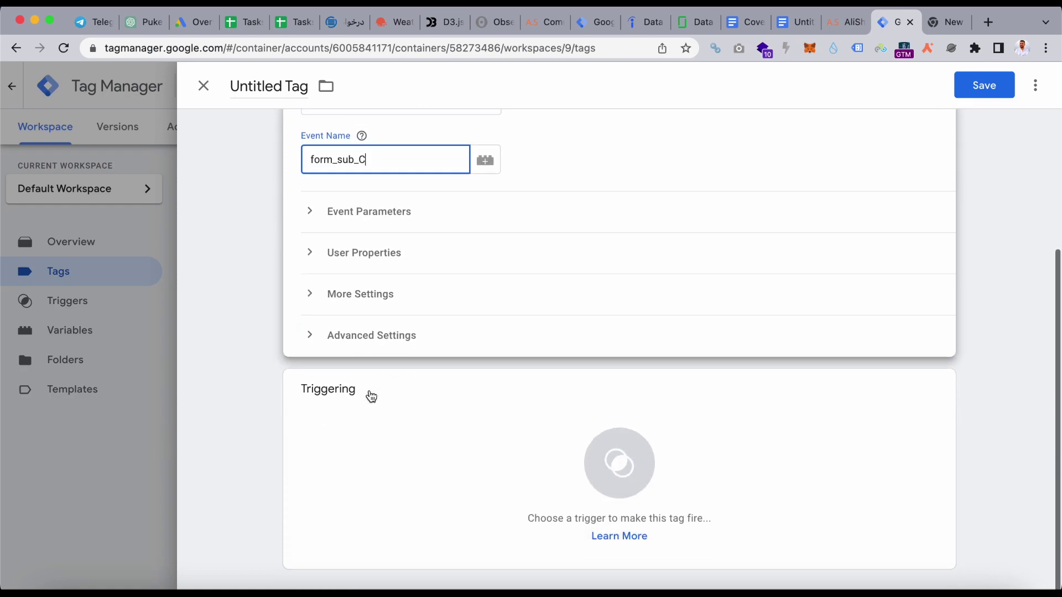
{"action": "left_click", "coordinate": [429, 462]}
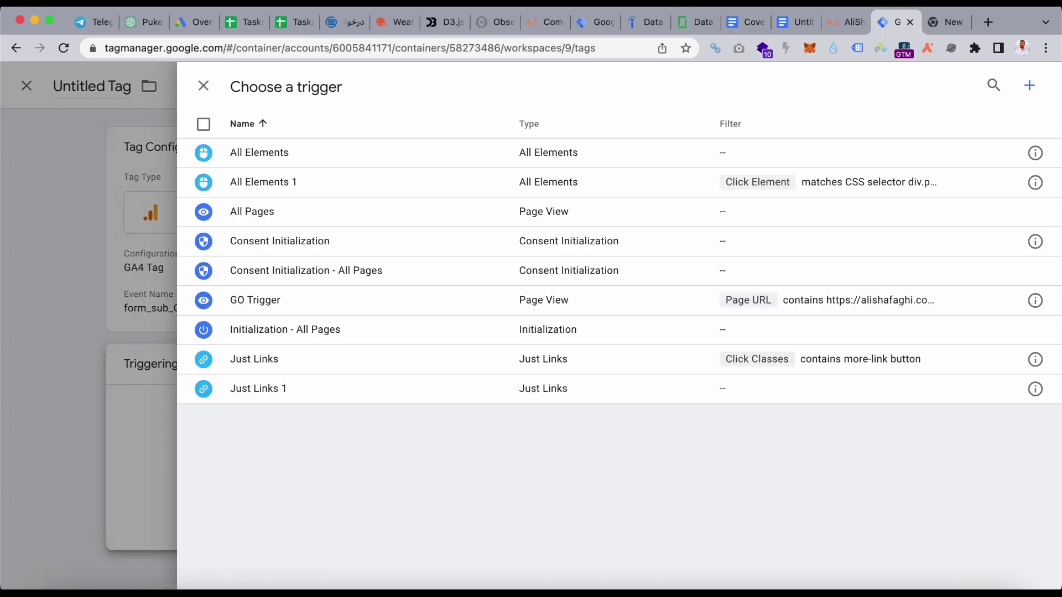
- Add a new Element Visibility trigger with CSS Selector as the selection method
{"action": "left_click", "coordinate": [1032, 89]}
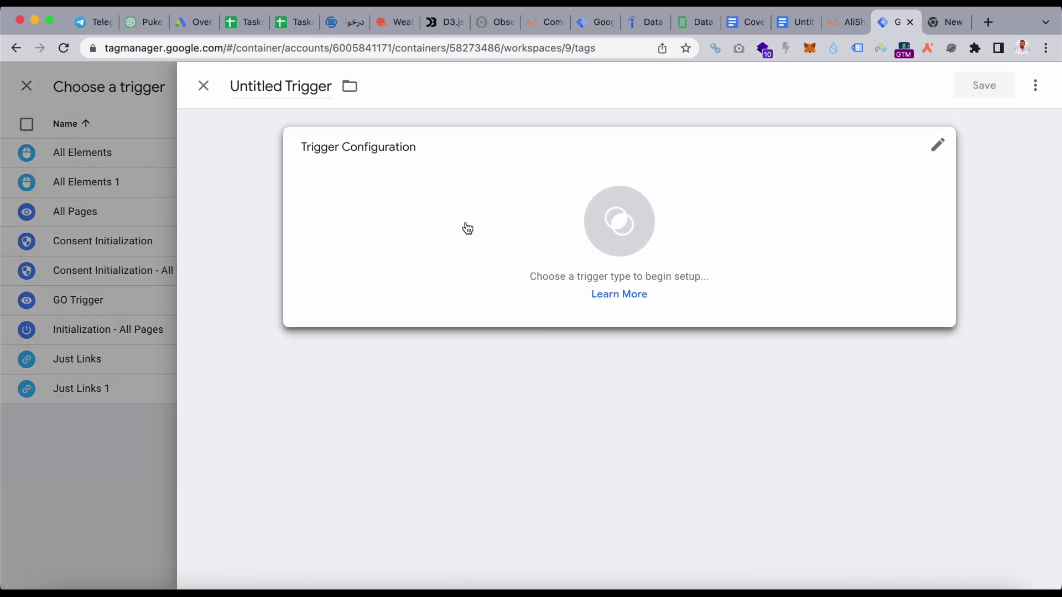
{"action": "left_click", "coordinate": [467, 227]}
{"action": "scroll", "coordinate": [682, 458], "scroll_direction": "down", "scroll_amount": 3}
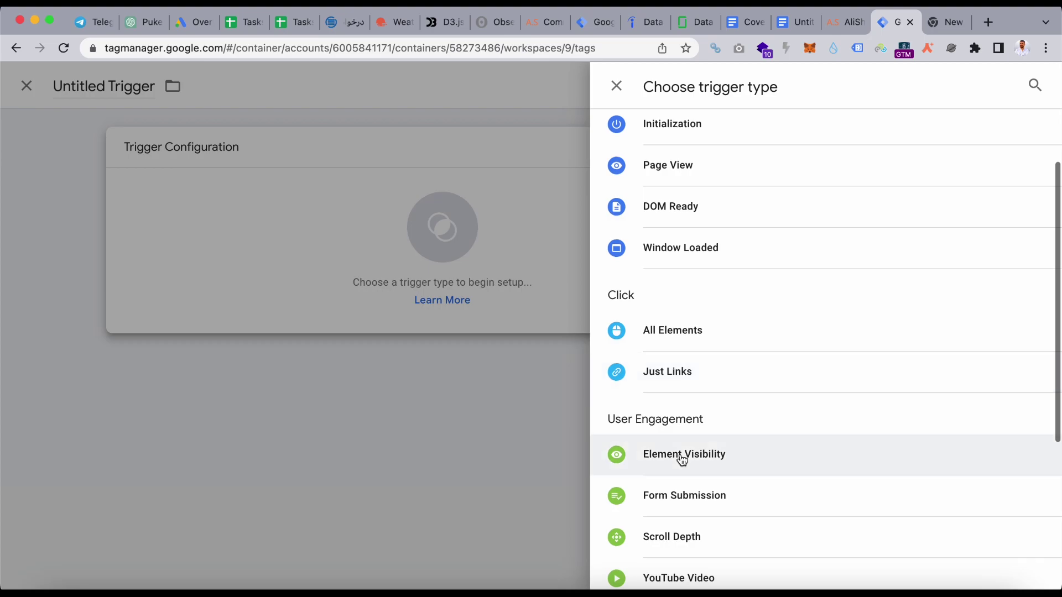
{"action": "left_click", "coordinate": [687, 403]}
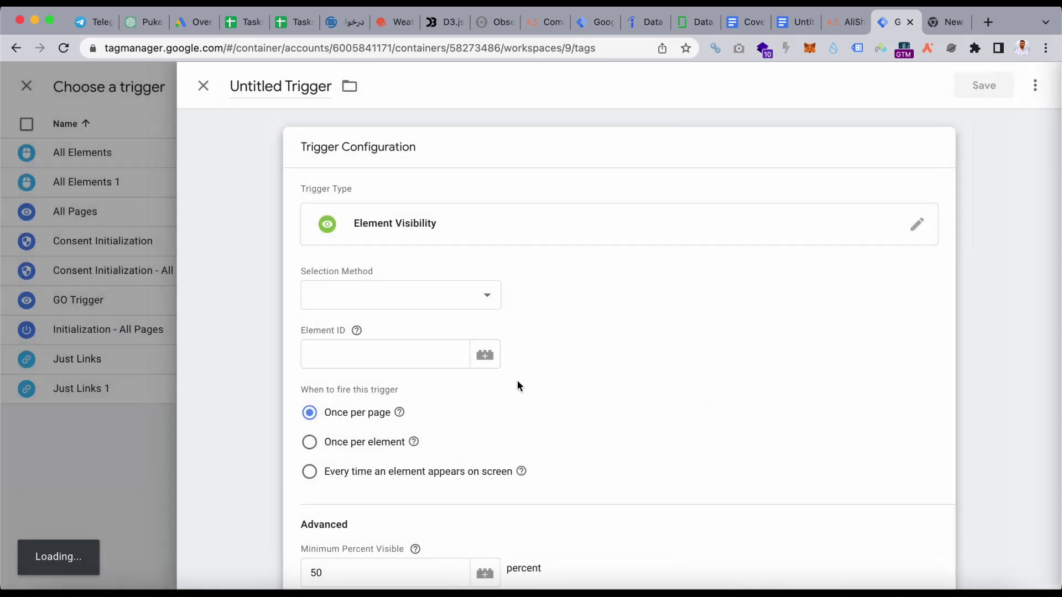
{"action": "left_click", "coordinate": [463, 293]}
{"action": "left_click", "coordinate": [416, 314]}
- Resubmit the About Me contact form with a test e-mail address and the message 'hi'
{"action": "left_click", "coordinate": [845, 23]}
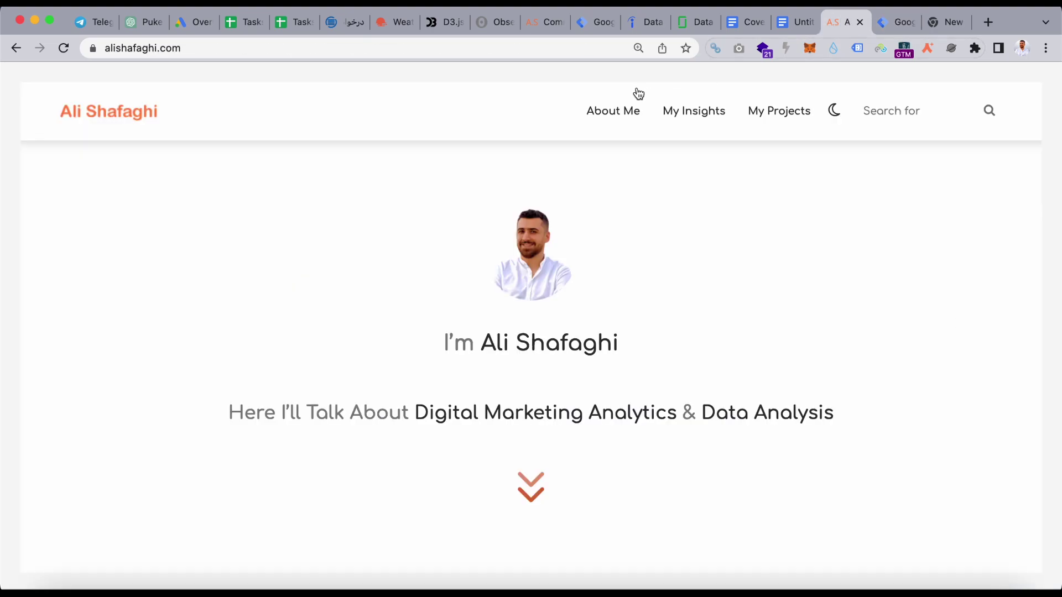
{"action": "left_click", "coordinate": [611, 106]}
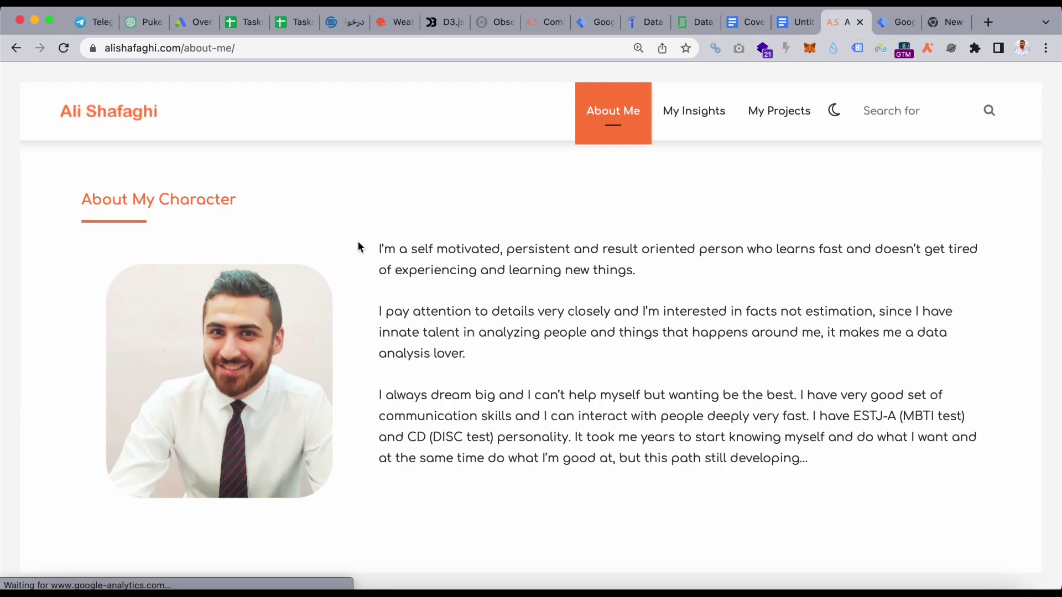
{"action": "scroll", "coordinate": [357, 241], "scroll_direction": "down", "scroll_amount": 15}
{"action": "left_click", "coordinate": [256, 223]}
{"action": "left_click", "coordinate": [242, 309]}
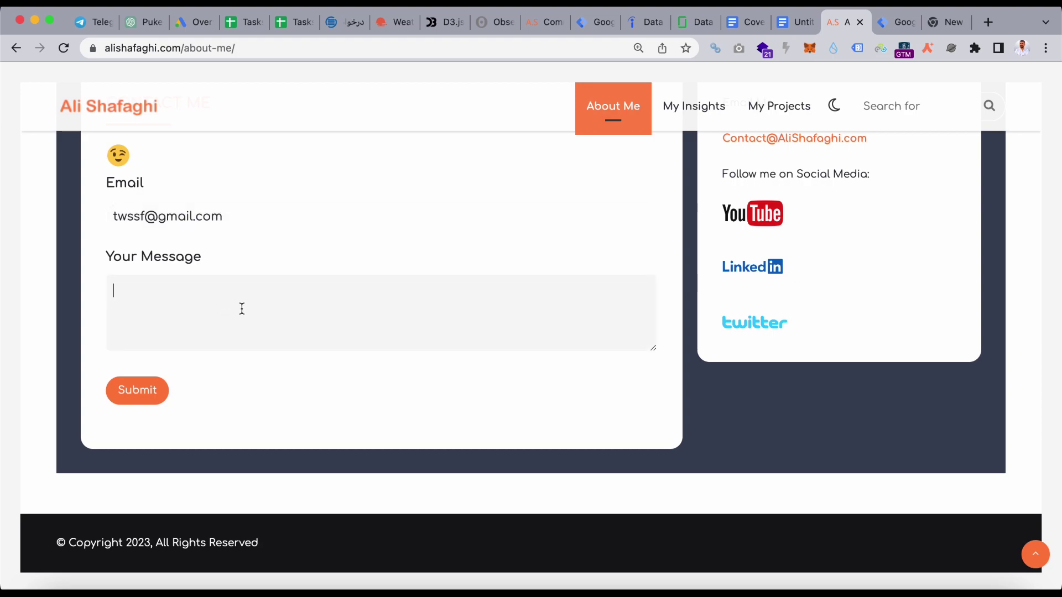
{"action": "scroll", "coordinate": [241, 309], "scroll_direction": "up", "scroll_amount": 3}
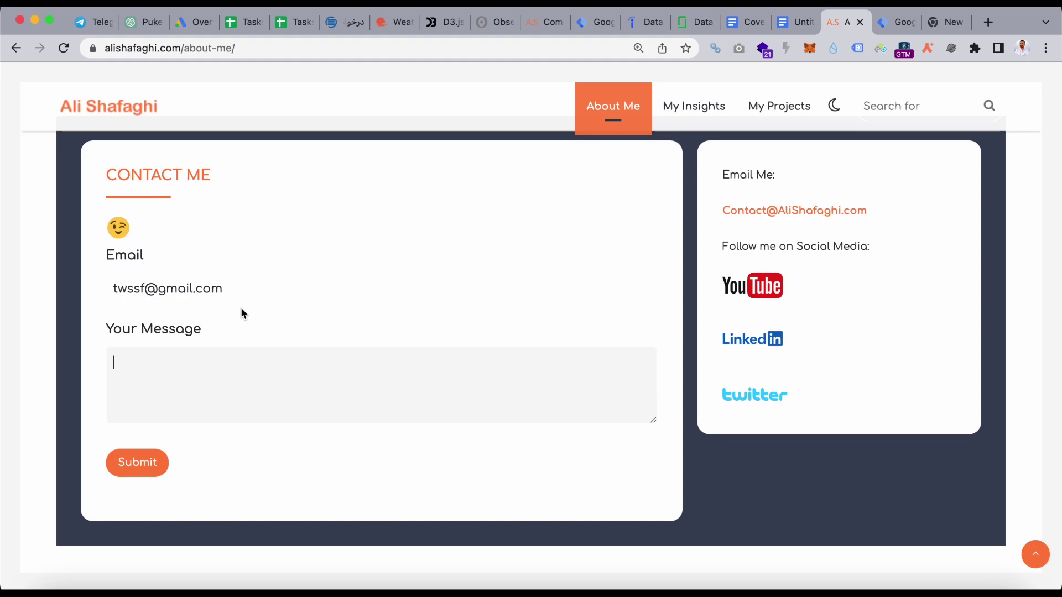
{"action": "type", "text": "hi"}
{"action": "left_click", "coordinate": [136, 472]}
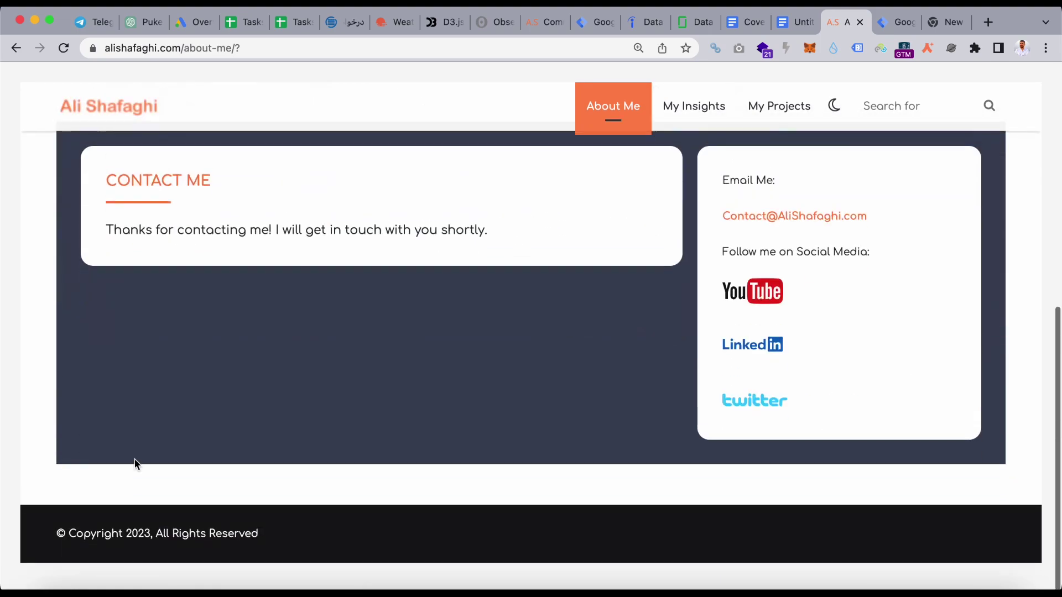
- Inspect the confirmation message and start a new style rule for div#gform_confirmation_message_1
{"action": "right_click", "coordinate": [300, 238]}
{"action": "left_click", "coordinate": [350, 370]}
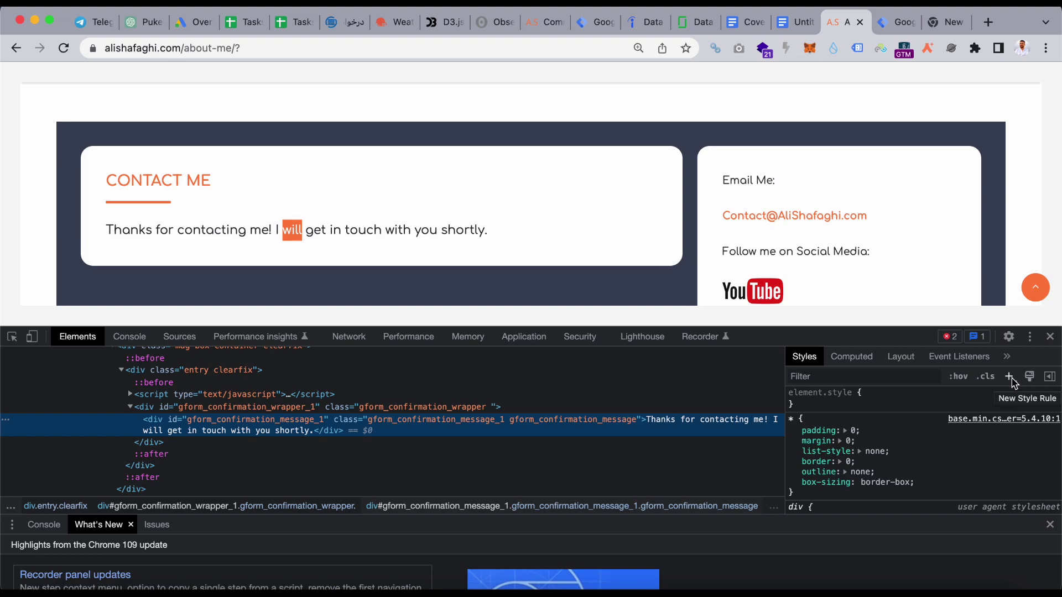
{"action": "left_click", "coordinate": [1010, 378]}
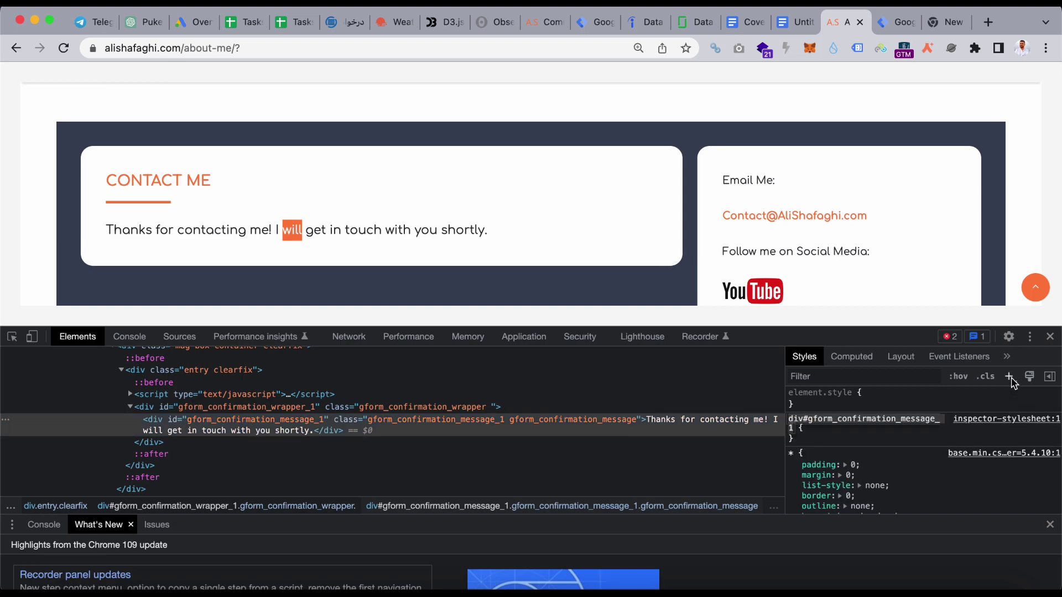
{"action": "left_click", "coordinate": [867, 429]}
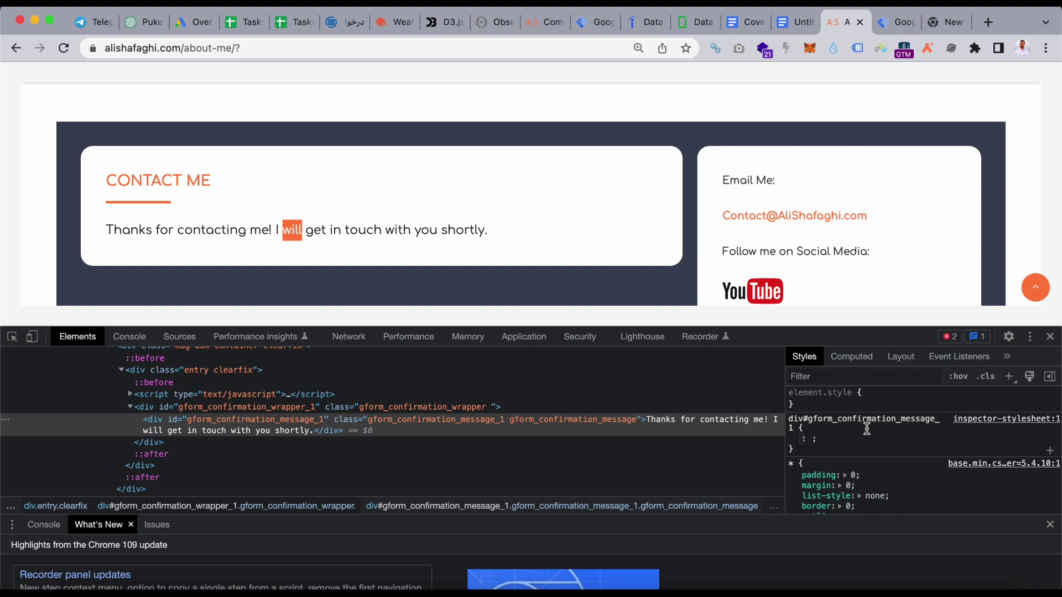
- Give the new style rule background: red
{"action": "type", "text": "back"}
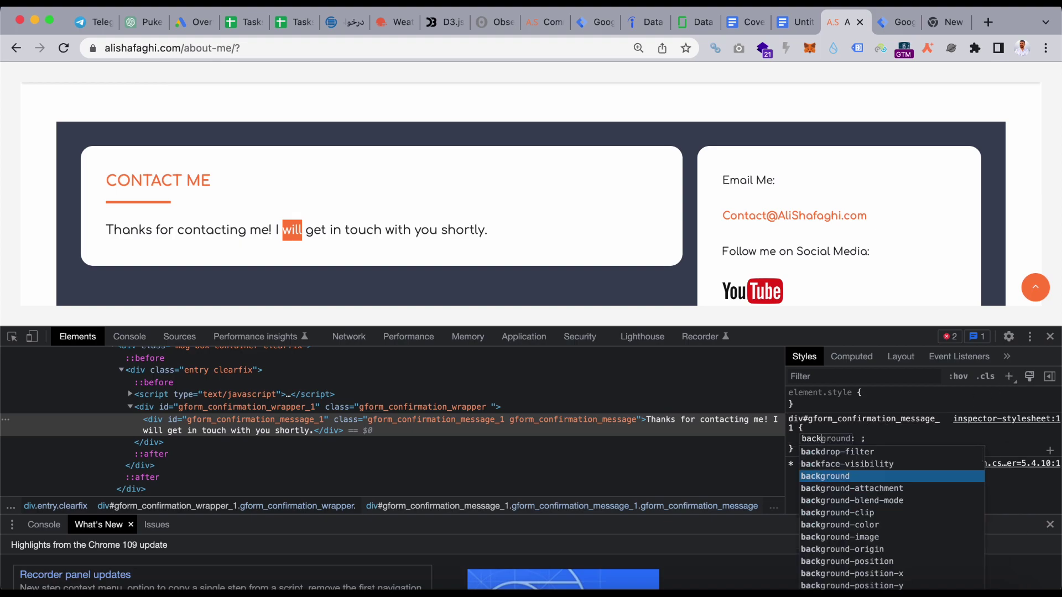
{"action": "key", "text": "Return"}
{"action": "type", "text": "red"}
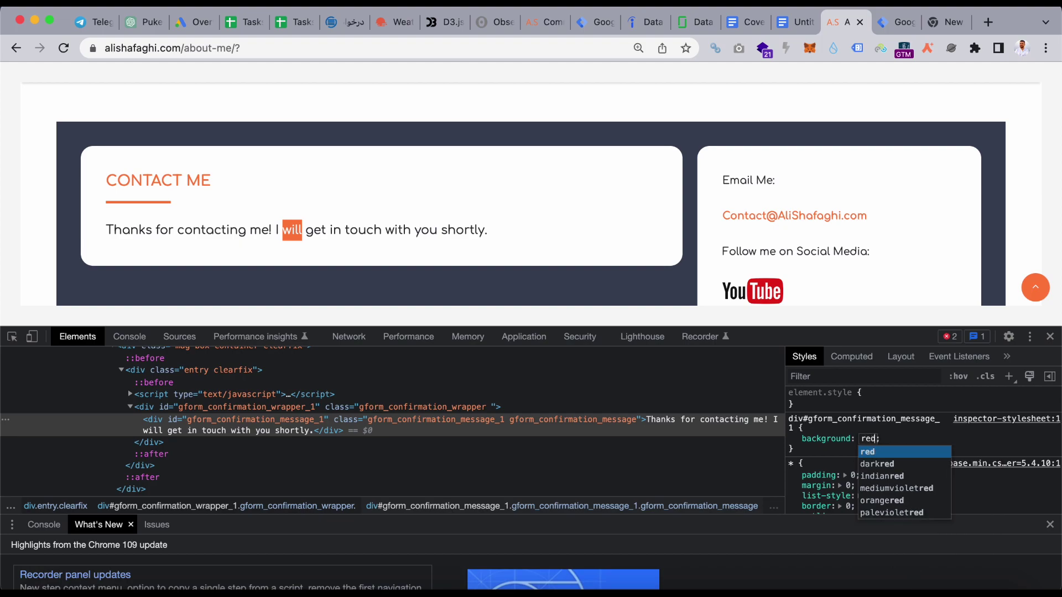
{"action": "key", "text": "Return"}
{"action": "type", "text": "back"}
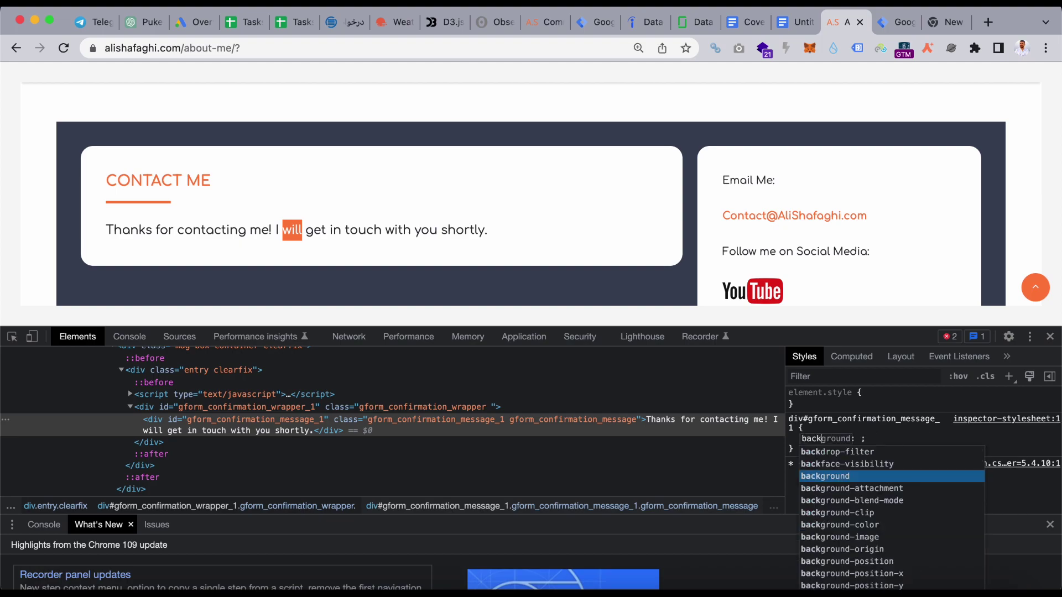
{"action": "key", "text": "Return"}
{"action": "type", "text": "red"}
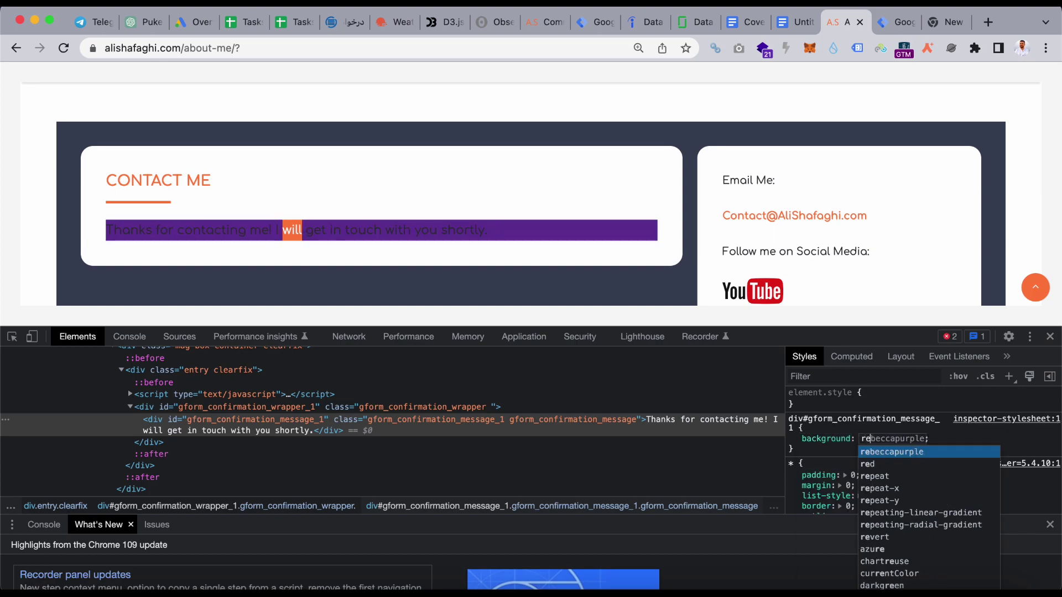
{"action": "key", "text": "Return"}
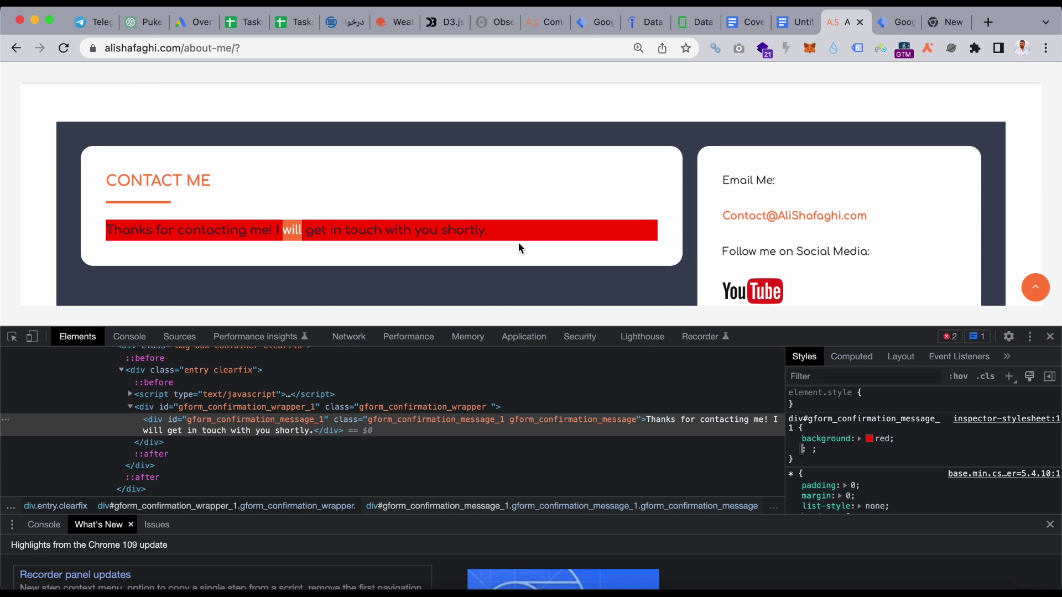
{"action": "scroll", "coordinate": [519, 244], "scroll_direction": "down", "scroll_amount": 1}
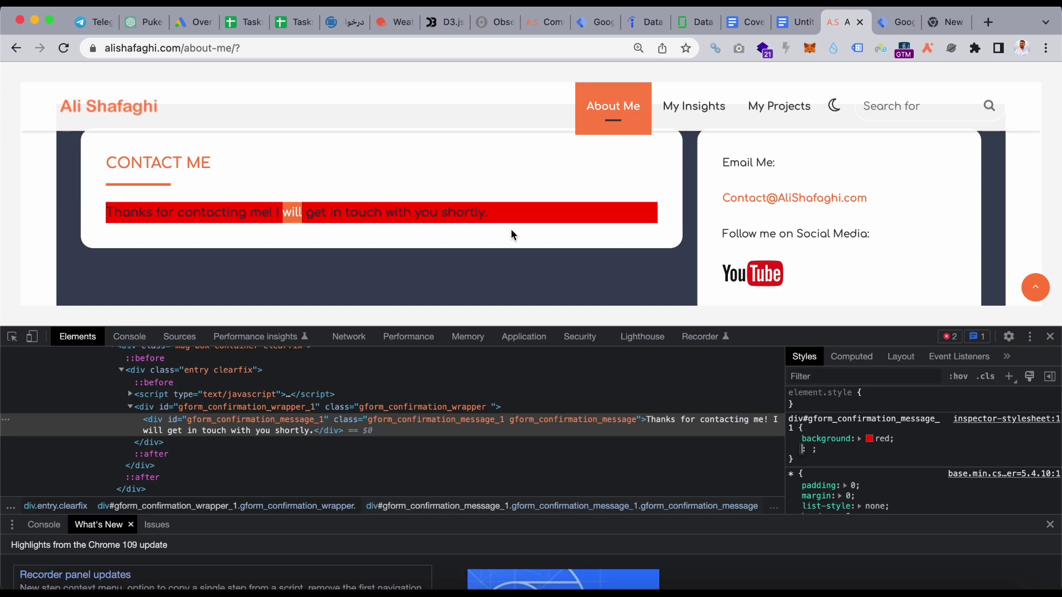
{"action": "scroll", "coordinate": [553, 238], "scroll_direction": "down", "scroll_amount": 5}
{"action": "scroll", "coordinate": [542, 252], "scroll_direction": "up", "scroll_amount": 10}
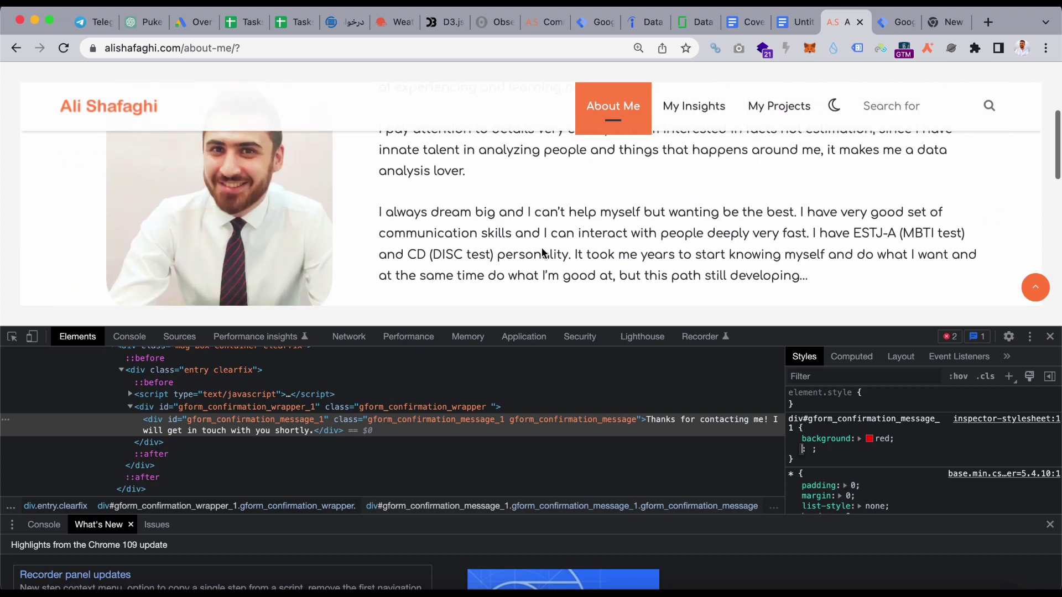
{"action": "scroll", "coordinate": [542, 253], "scroll_direction": "up", "scroll_amount": 3}
{"action": "scroll", "coordinate": [542, 253], "scroll_direction": "down", "scroll_amount": 8}
{"action": "scroll", "coordinate": [542, 253], "scroll_direction": "down", "scroll_amount": 3}
{"action": "scroll", "coordinate": [542, 253], "scroll_direction": "up", "scroll_amount": 1}
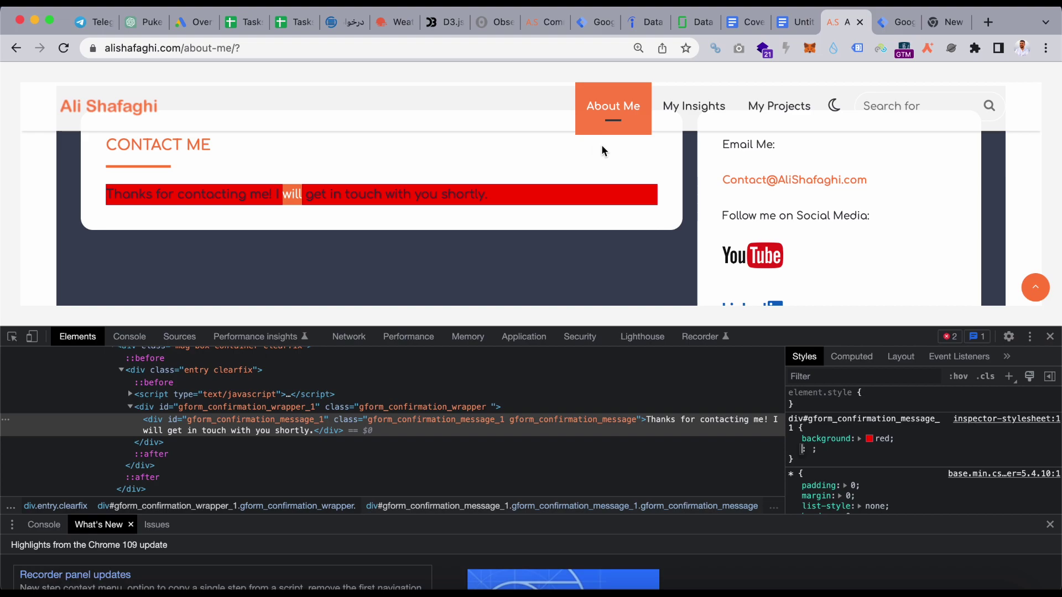
- Paste the div#gform_confirmation_message CSS selector into the trigger's element selector field
{"action": "left_click", "coordinate": [897, 22]}
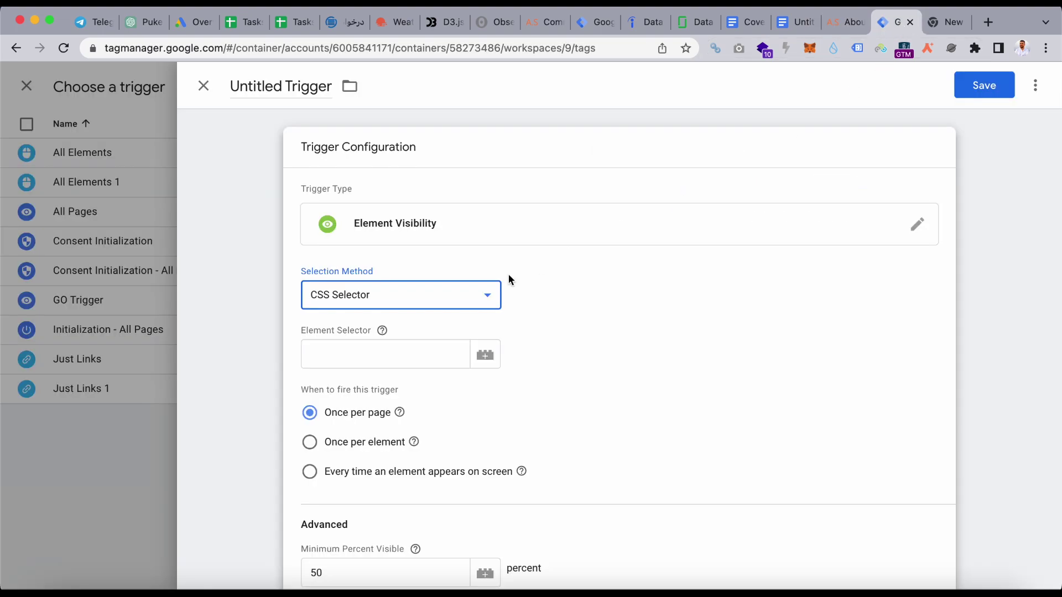
{"action": "left_click", "coordinate": [402, 351]}
{"action": "type", "text": "#gform_confirmation_message_1"}
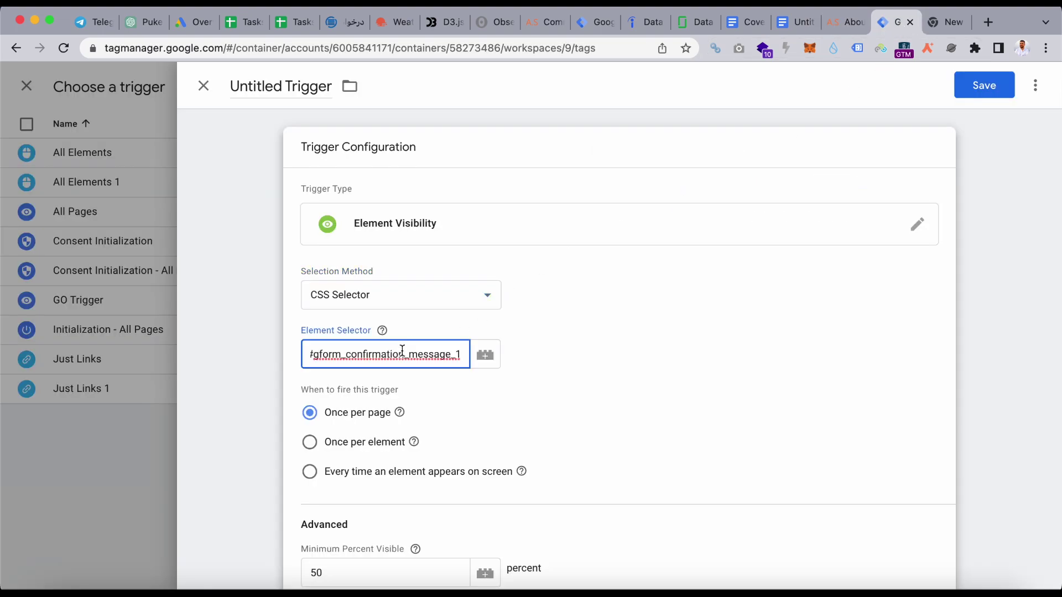
{"action": "scroll", "coordinate": [480, 414], "scroll_direction": "down", "scroll_amount": 1}
{"action": "left_click", "coordinate": [406, 452]}
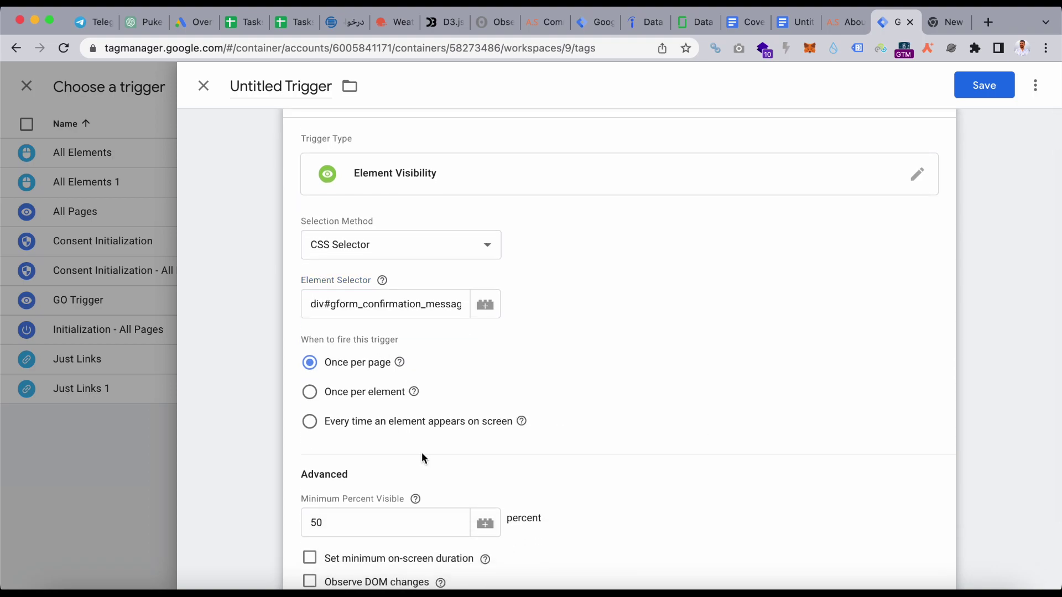
{"action": "mouse_move", "coordinate": [409, 354]}
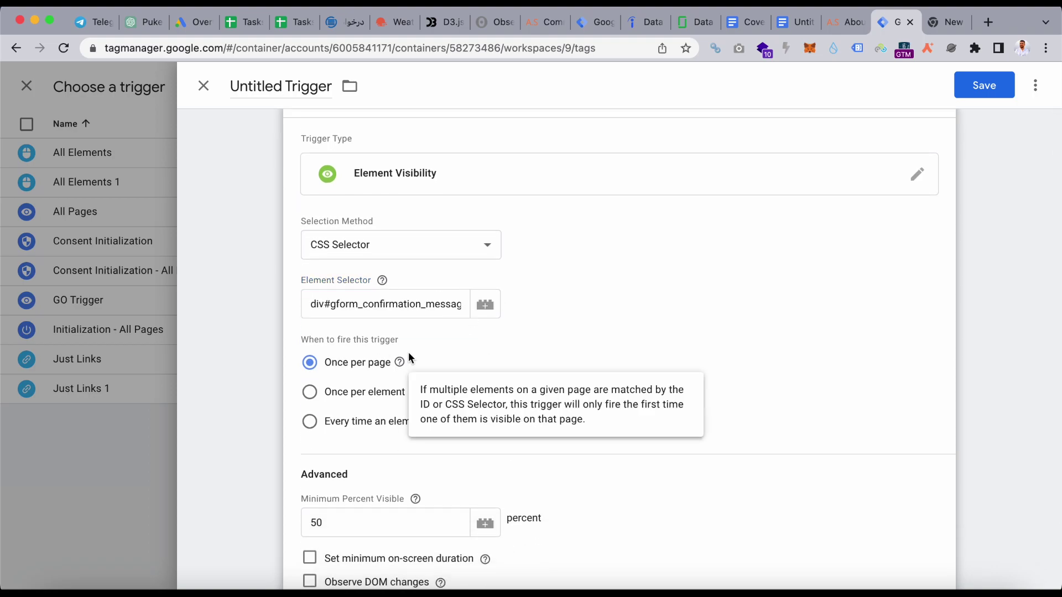
{"action": "scroll", "coordinate": [687, 376], "scroll_direction": "down", "scroll_amount": 2}
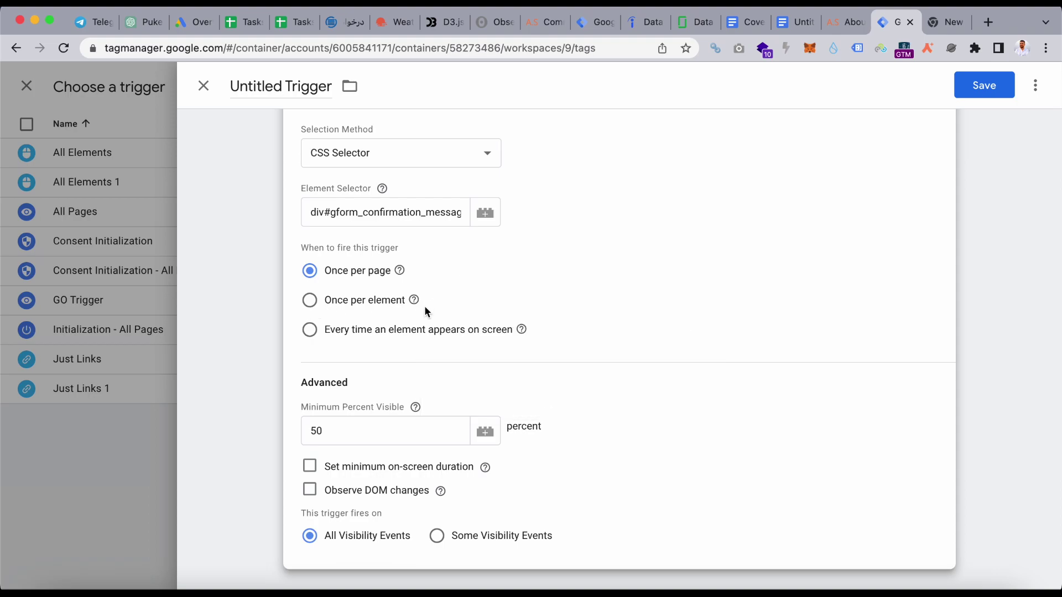
- Set the trigger to fire every time the element appears on screen
{"action": "left_click", "coordinate": [398, 219]}
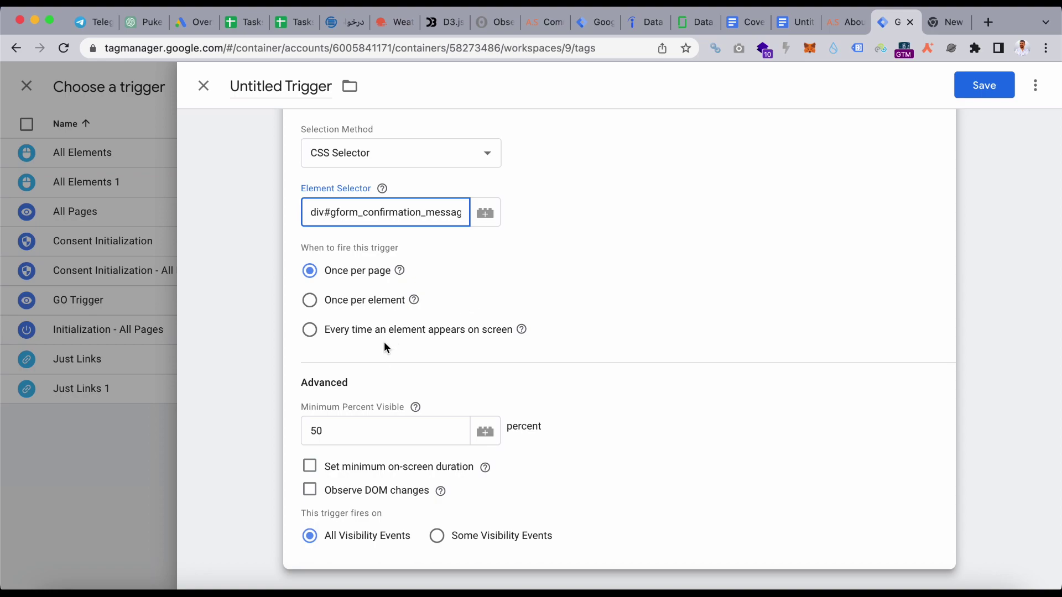
{"action": "left_click", "coordinate": [522, 329]}
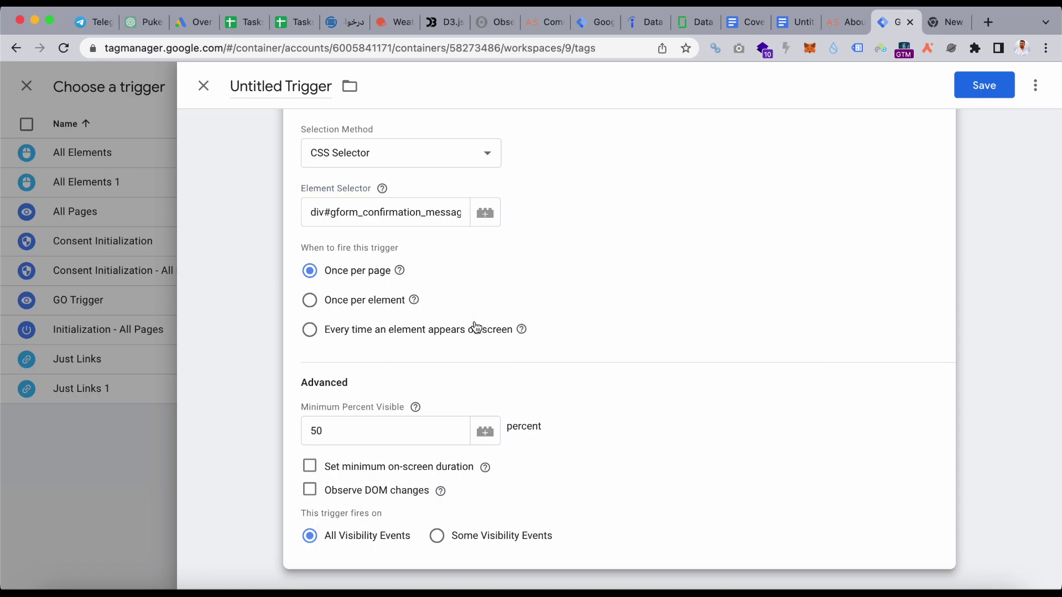
{"action": "left_click", "coordinate": [343, 329]}
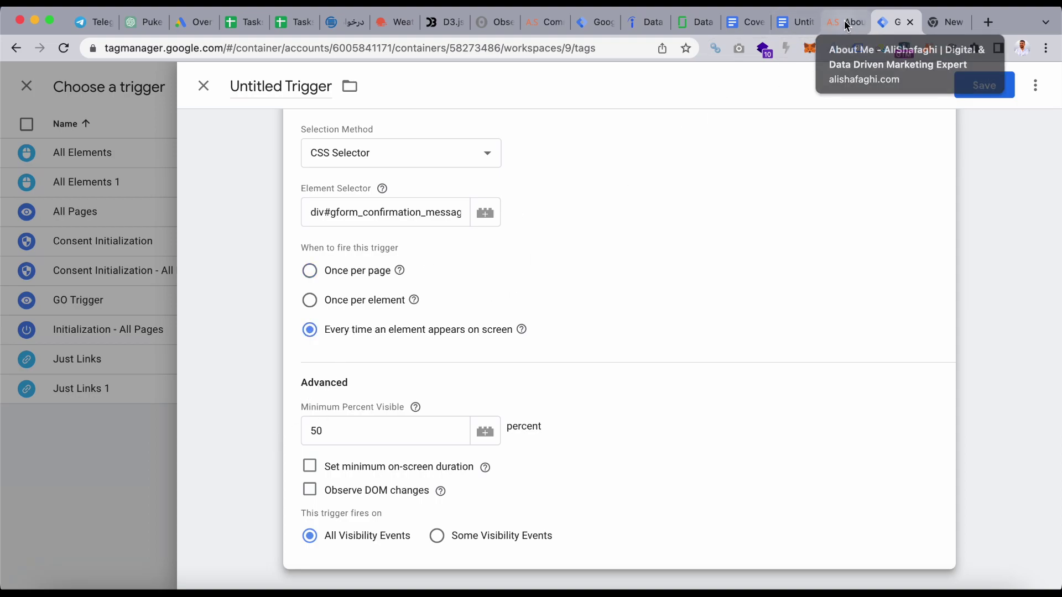
- Go to the About Me page and scroll to the Contact Me thank-you message on its red background
{"action": "left_click", "coordinate": [845, 25]}
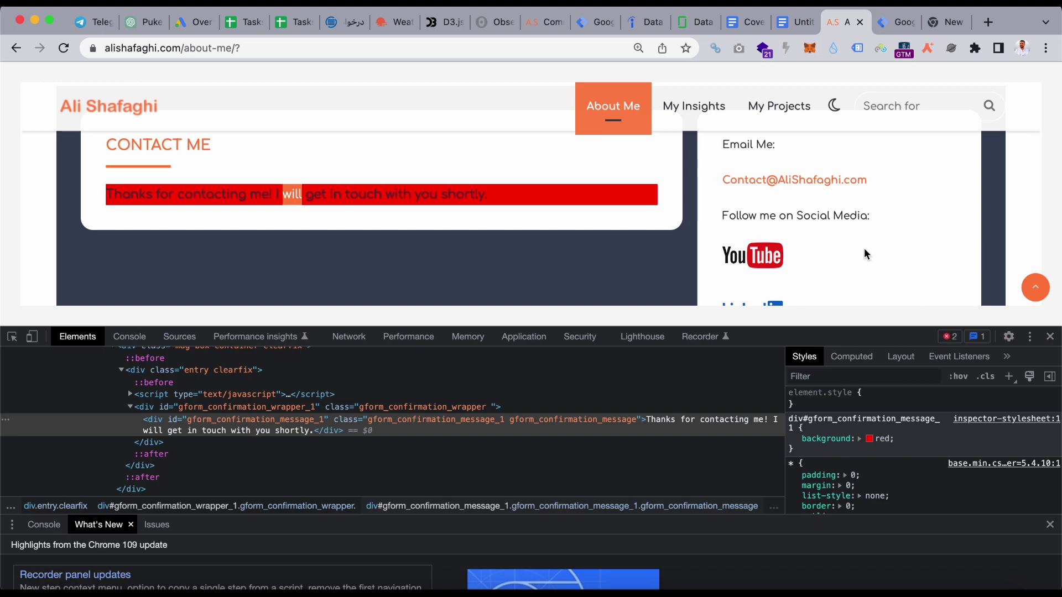
{"action": "scroll", "coordinate": [866, 254], "scroll_direction": "up", "scroll_amount": 1}
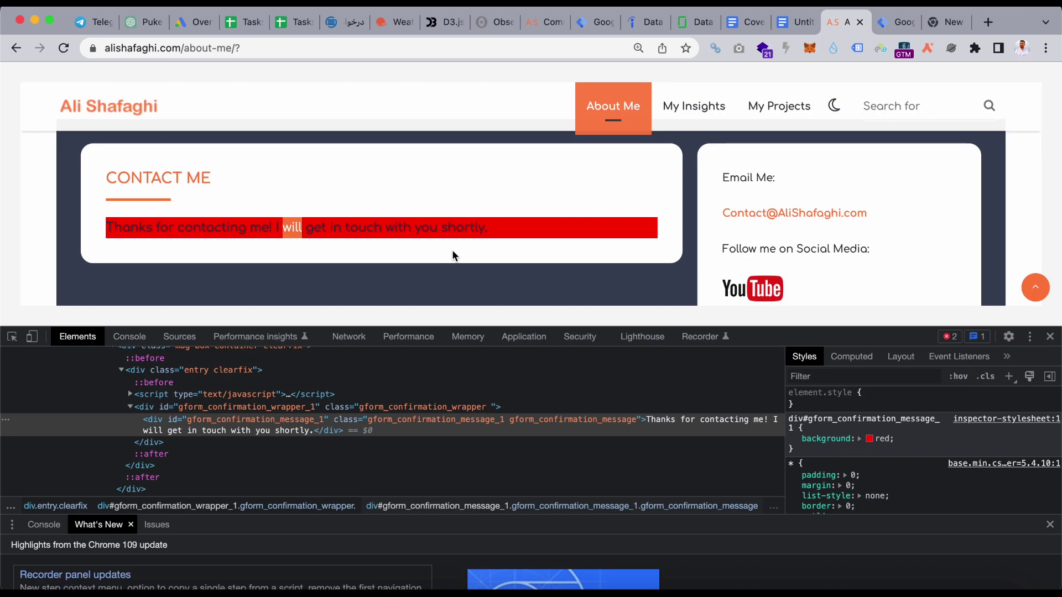
{"action": "scroll", "coordinate": [452, 250], "scroll_direction": "up", "scroll_amount": 10}
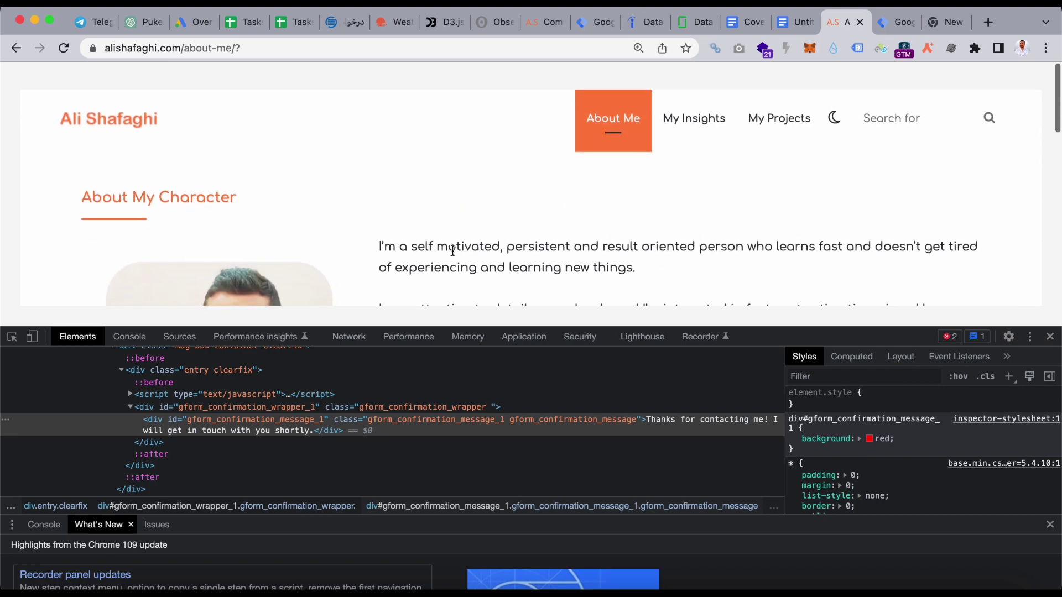
{"action": "scroll", "coordinate": [452, 250], "scroll_direction": "down", "scroll_amount": 12}
{"action": "scroll", "coordinate": [454, 255], "scroll_direction": "up", "scroll_amount": 4}
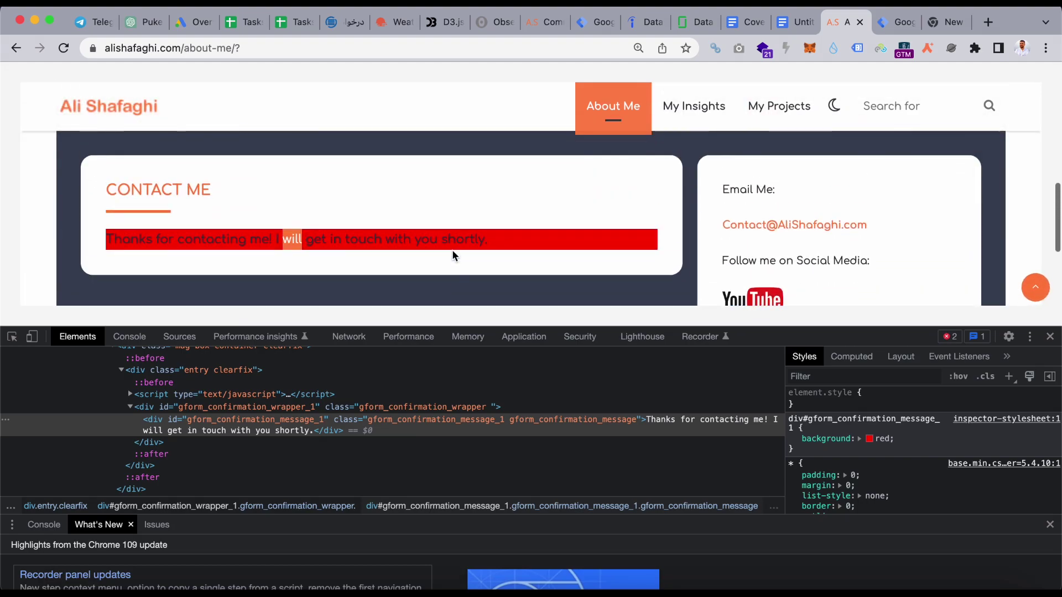
{"action": "scroll", "coordinate": [471, 228], "scroll_direction": "up", "scroll_amount": 15}
{"action": "scroll", "coordinate": [471, 228], "scroll_direction": "down", "scroll_amount": 20}
{"action": "scroll", "coordinate": [472, 230], "scroll_direction": "up", "scroll_amount": 5}
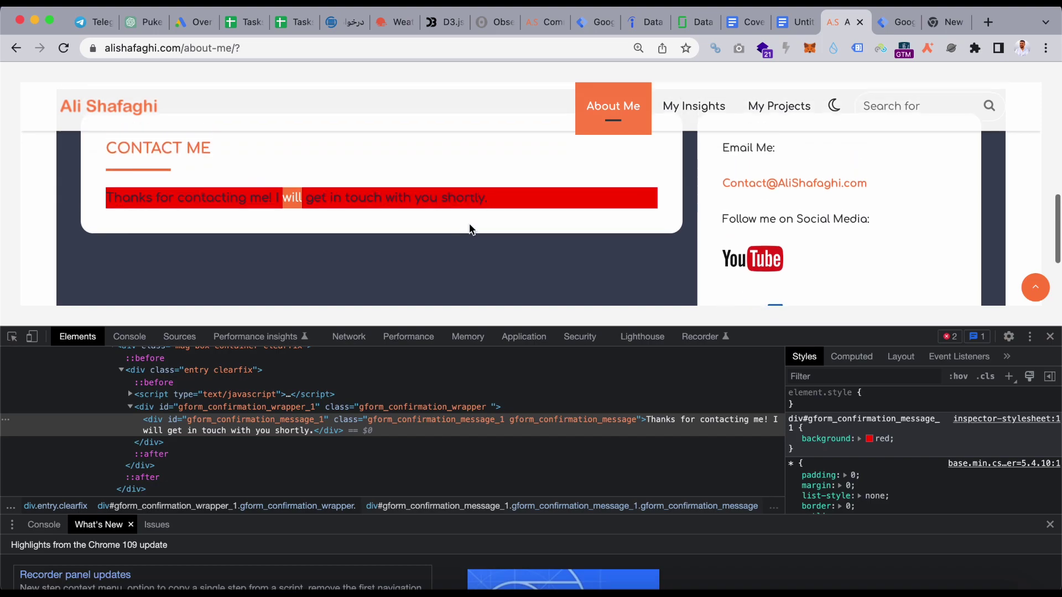
- Try Once per page firing, then recheck the confirmation message on the About Me page
{"action": "left_click", "coordinate": [899, 24]}
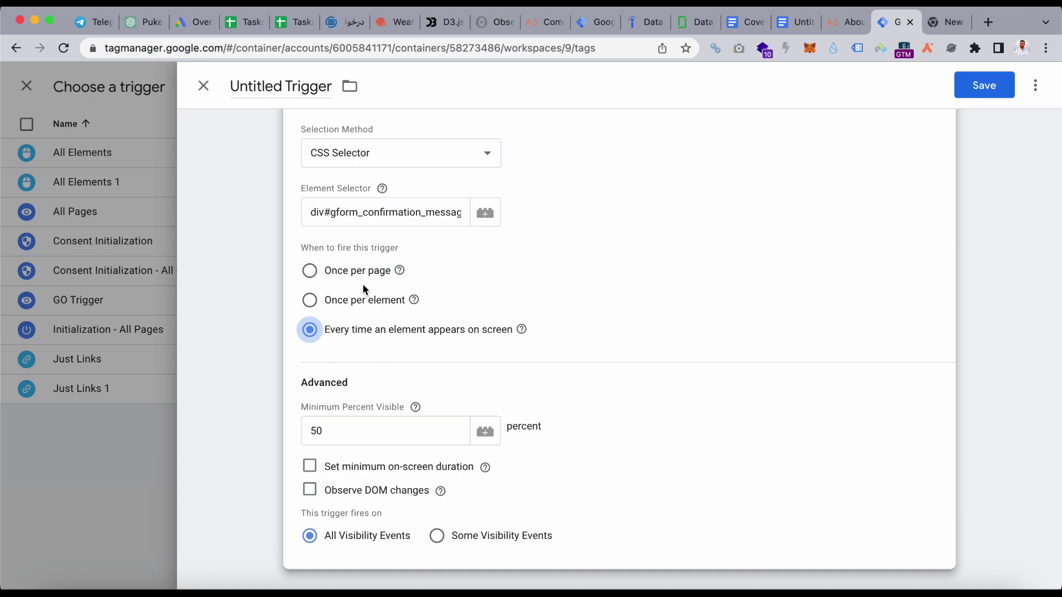
{"action": "left_click", "coordinate": [321, 266]}
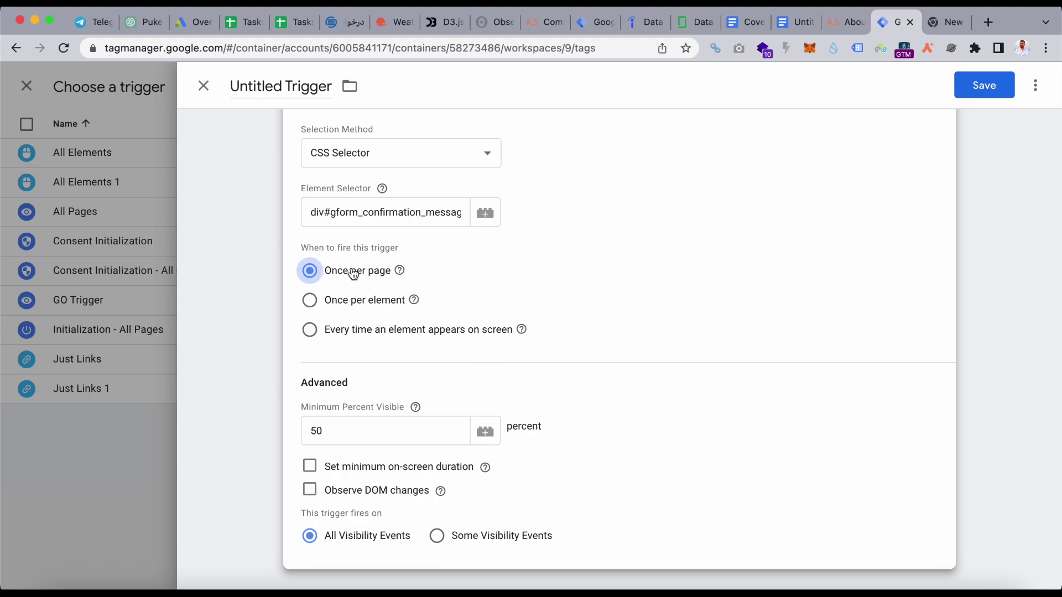
{"action": "left_click", "coordinate": [852, 24]}
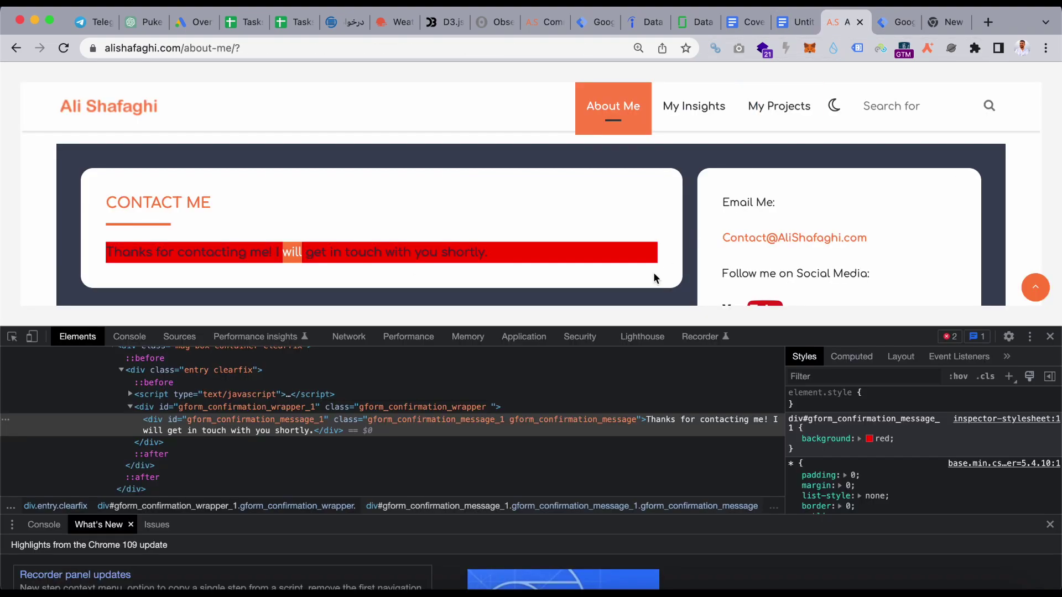
{"action": "scroll", "coordinate": [652, 273], "scroll_direction": "up", "scroll_amount": 10}
{"action": "scroll", "coordinate": [656, 278], "scroll_direction": "down", "scroll_amount": 14}
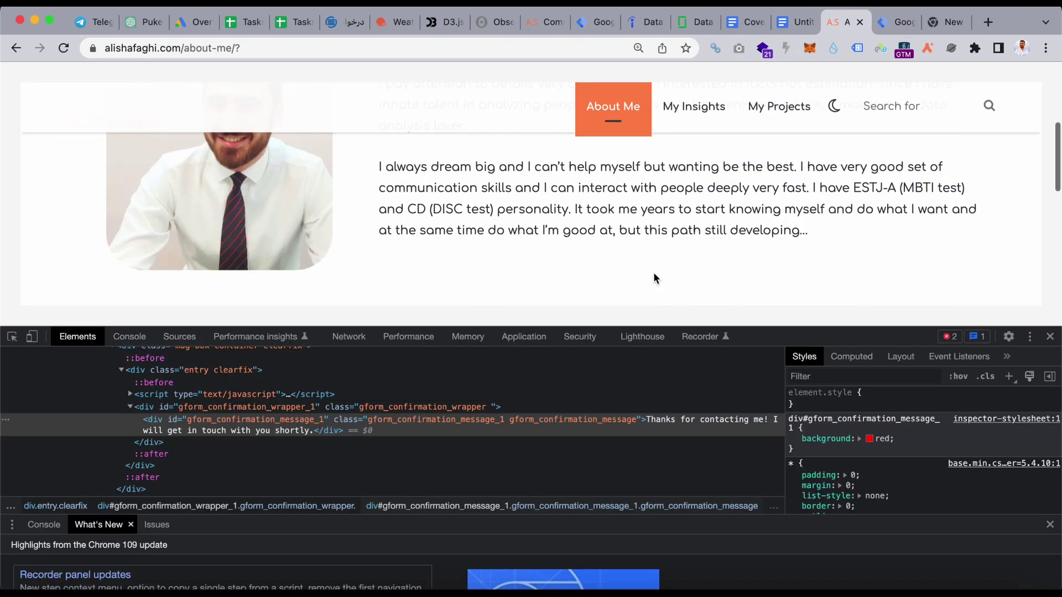
{"action": "scroll", "coordinate": [655, 278], "scroll_direction": "up", "scroll_amount": 14}
{"action": "scroll", "coordinate": [656, 278], "scroll_direction": "down", "scroll_amount": 8}
{"action": "scroll", "coordinate": [655, 278], "scroll_direction": "down", "scroll_amount": 2}
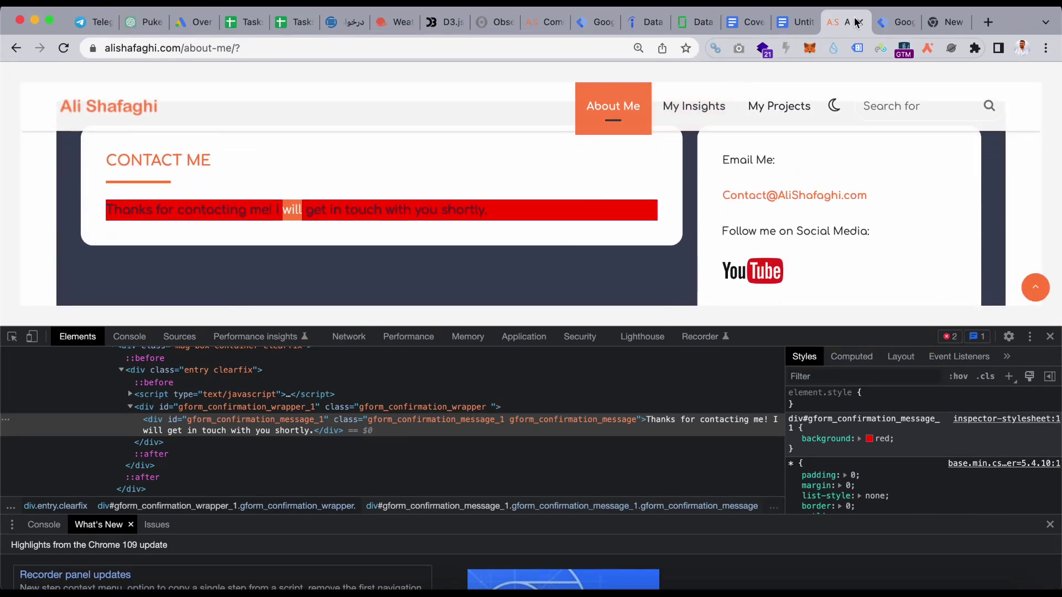
- Set the trigger to fire Once per element and select the Element Selector value
{"action": "left_click", "coordinate": [896, 22]}
{"action": "left_click", "coordinate": [350, 299]}
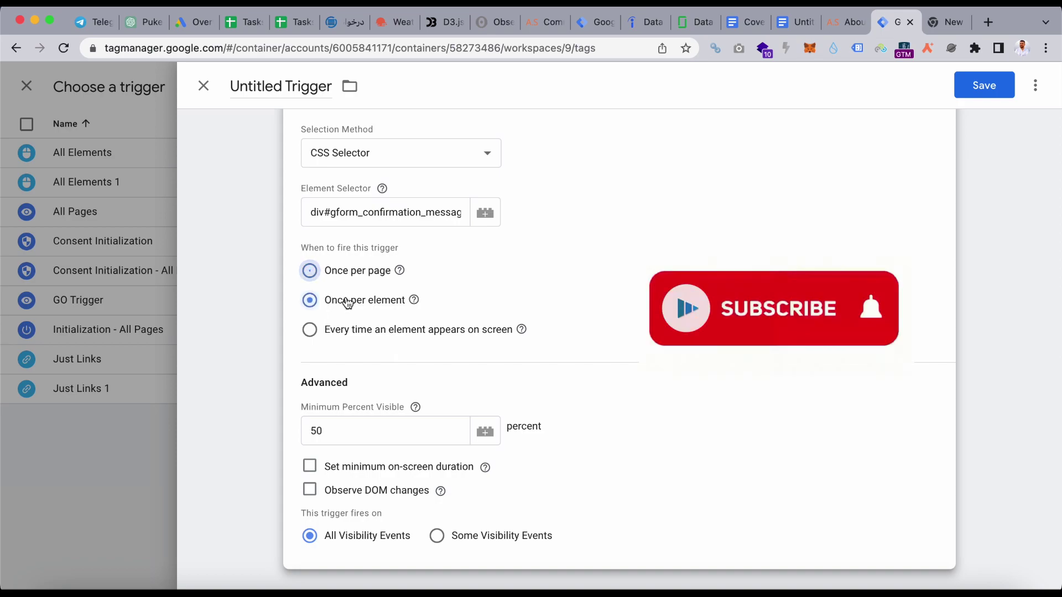
{"action": "left_click", "coordinate": [393, 221]}
{"action": "triple_click", "coordinate": [392, 221]}
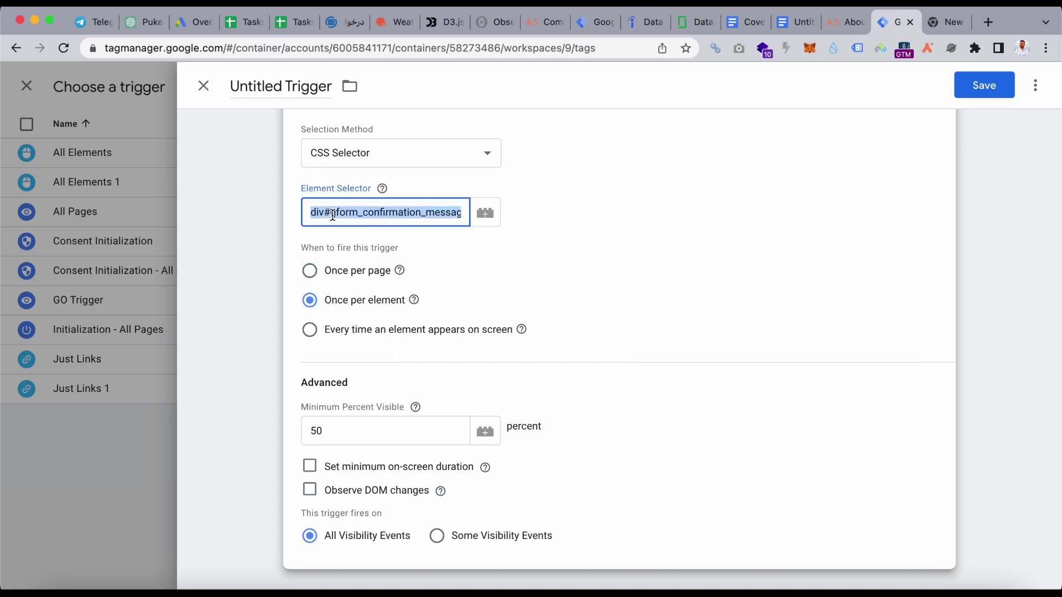
- Switch firing back to Once per page and close developer tools on the About Me page
{"action": "left_click", "coordinate": [348, 281]}
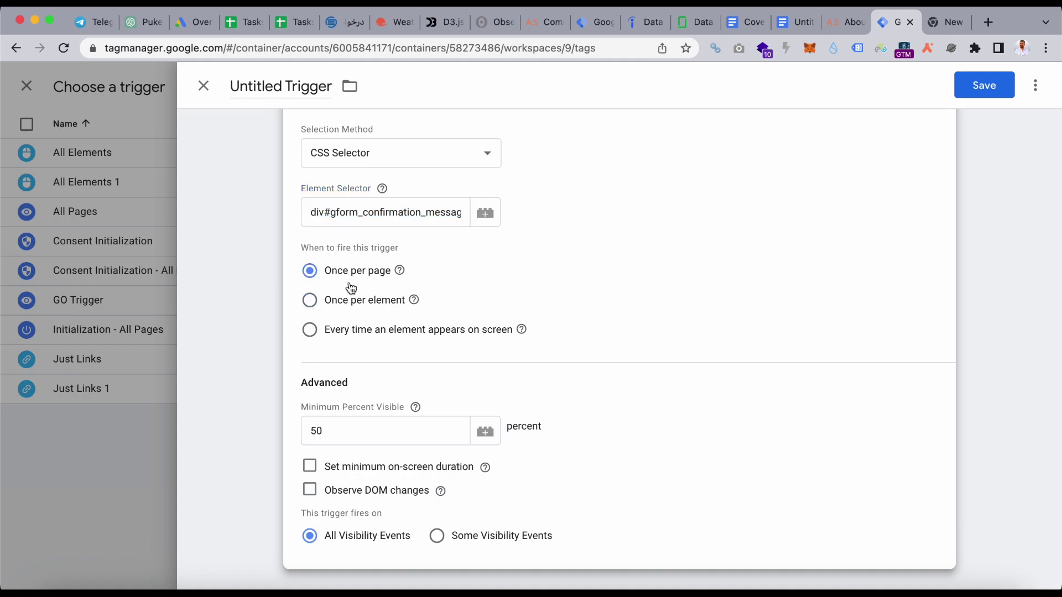
{"action": "left_click", "coordinate": [381, 437]}
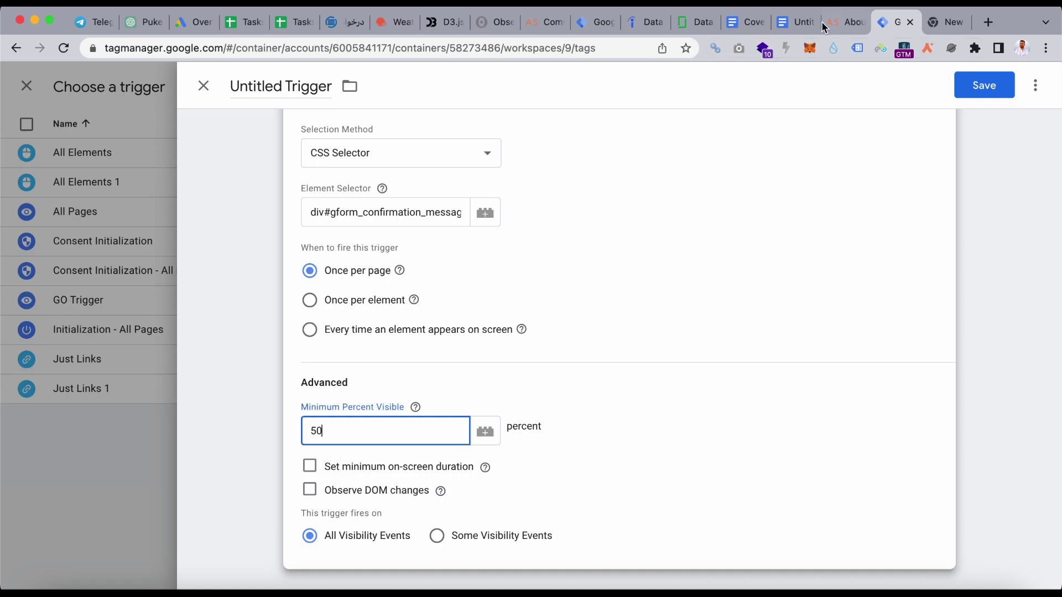
{"action": "left_click", "coordinate": [843, 22]}
{"action": "scroll", "coordinate": [585, 199], "scroll_direction": "up", "scroll_amount": 1}
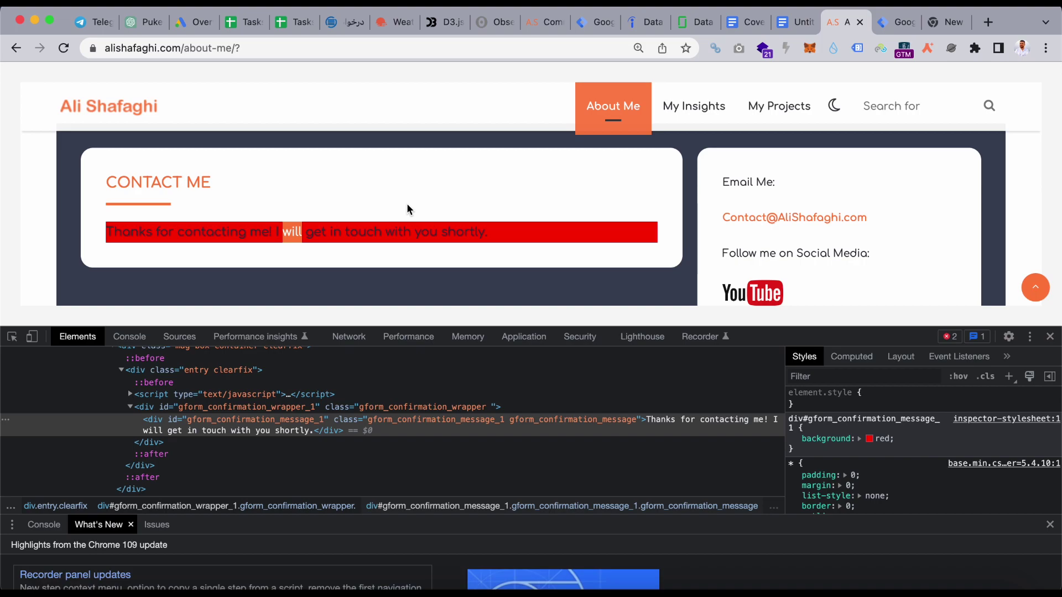
{"action": "key", "text": "ctrl+Tab"}
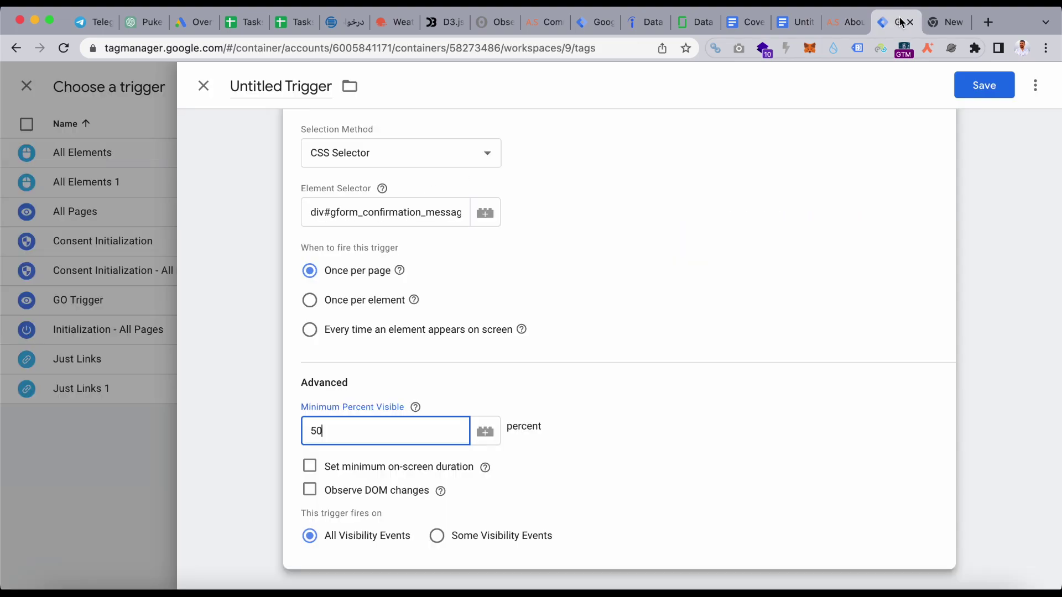
{"action": "left_click", "coordinate": [844, 24]}
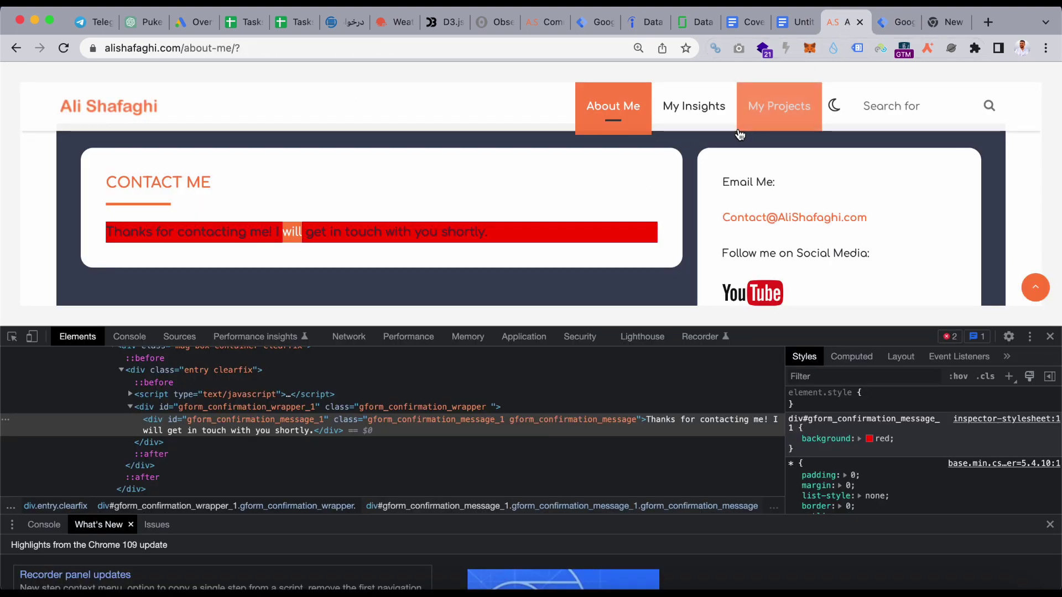
{"action": "left_click", "coordinate": [1051, 337]}
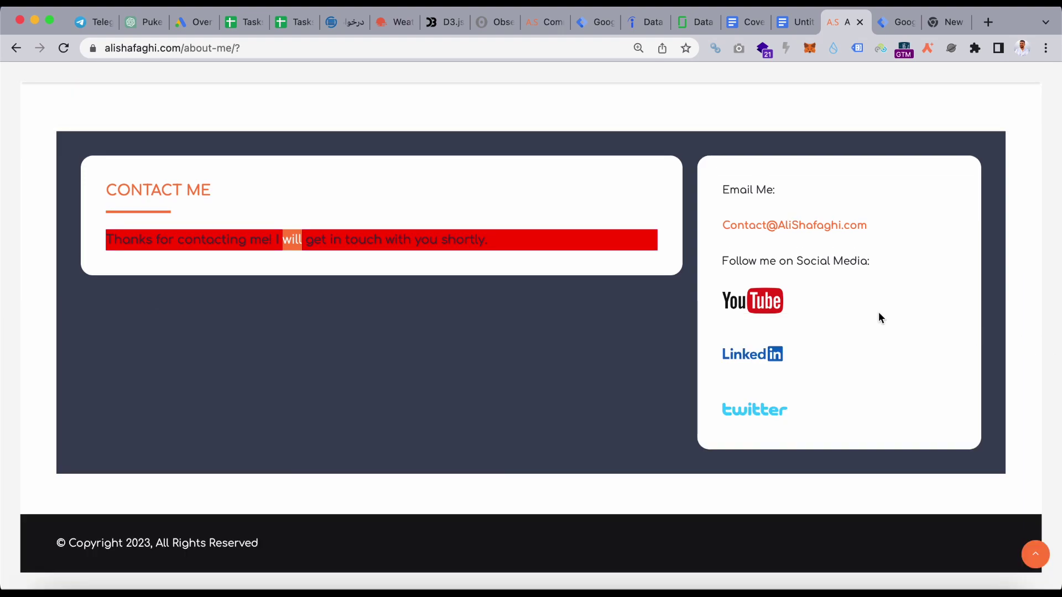
{"action": "scroll", "coordinate": [880, 315], "scroll_direction": "up", "scroll_amount": 2}
{"action": "scroll", "coordinate": [880, 318], "scroll_direction": "up", "scroll_amount": 5}
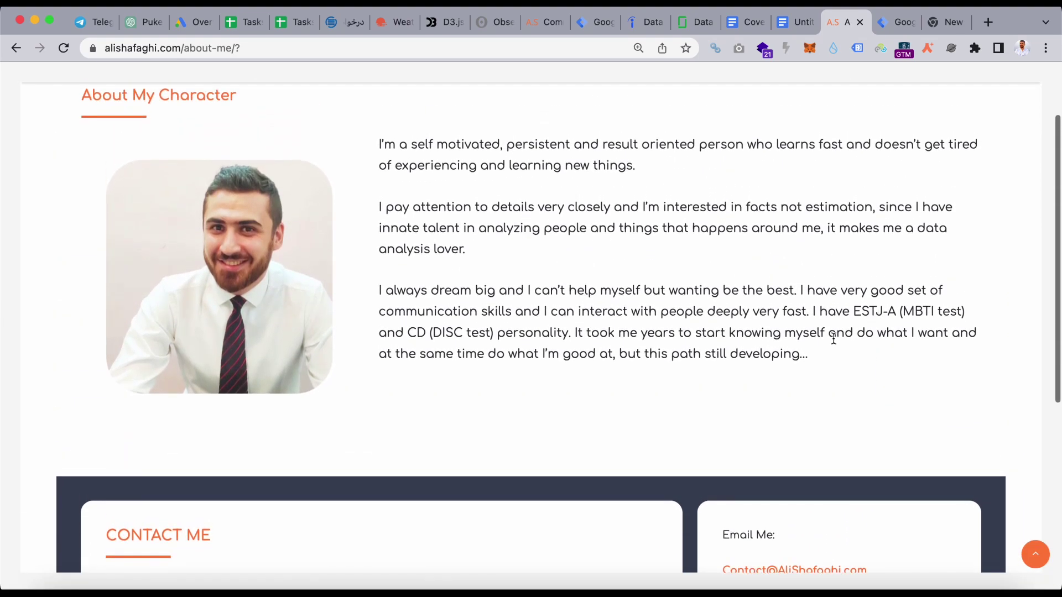
{"action": "scroll", "coordinate": [580, 523], "scroll_direction": "up", "scroll_amount": 1}
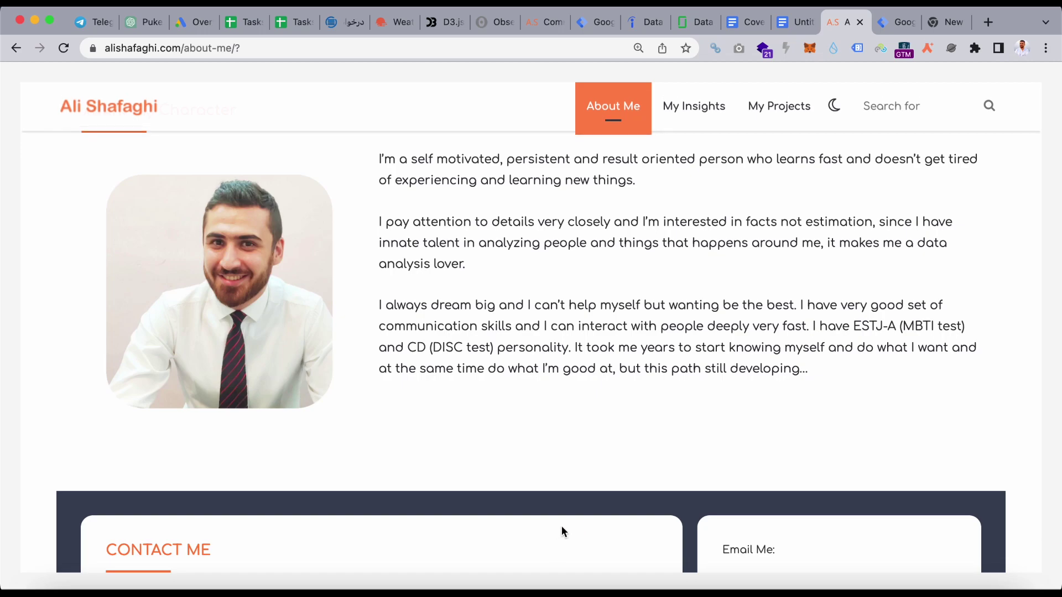
- Set Minimum Percent Visible to 20 and confirm the value
{"action": "left_click", "coordinate": [898, 25]}
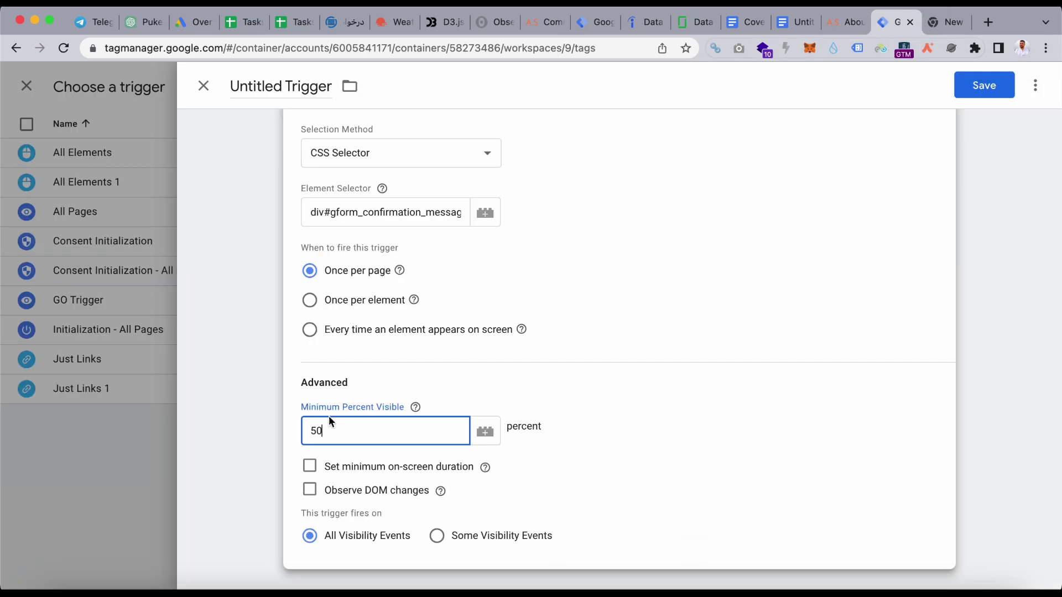
{"action": "double_click", "coordinate": [340, 430]}
{"action": "type", "text": "20"}
{"action": "left_click", "coordinate": [845, 23]}
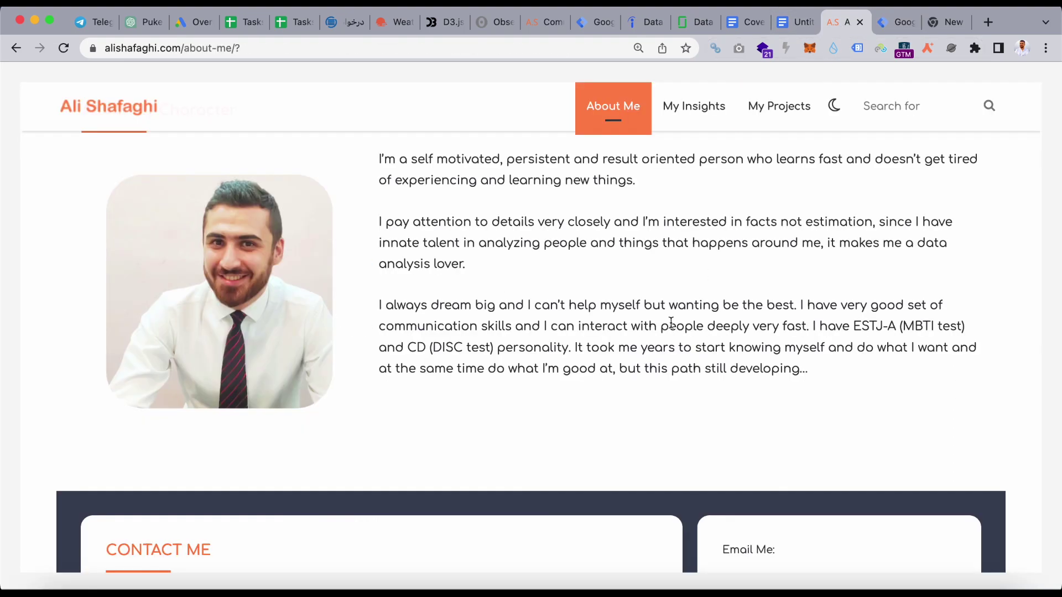
{"action": "scroll", "coordinate": [671, 322], "scroll_direction": "up", "scroll_amount": 3}
{"action": "scroll", "coordinate": [671, 323], "scroll_direction": "down", "scroll_amount": 2}
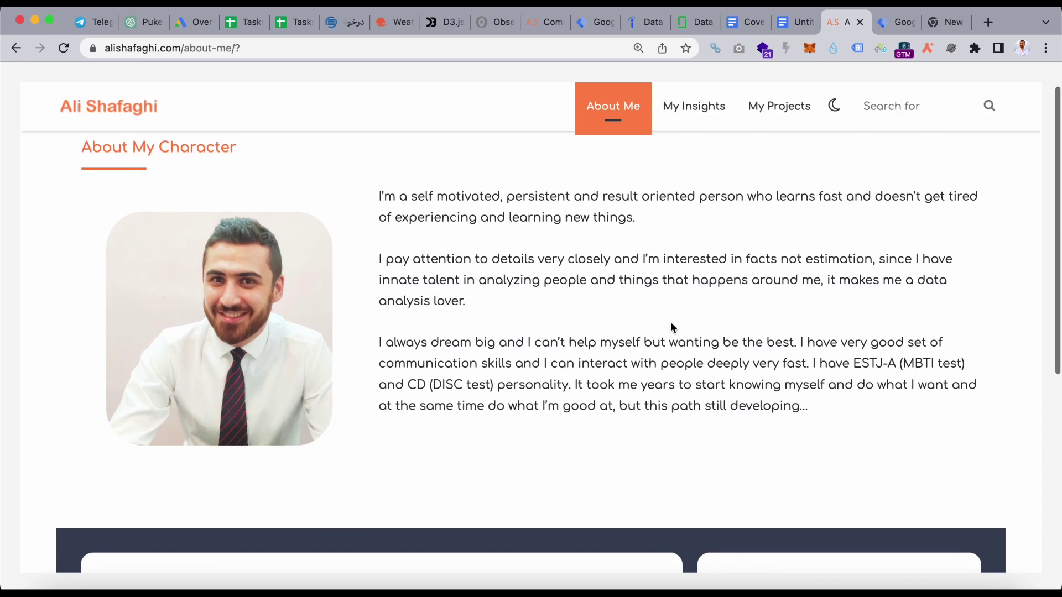
{"action": "scroll", "coordinate": [671, 323], "scroll_direction": "down", "scroll_amount": 3}
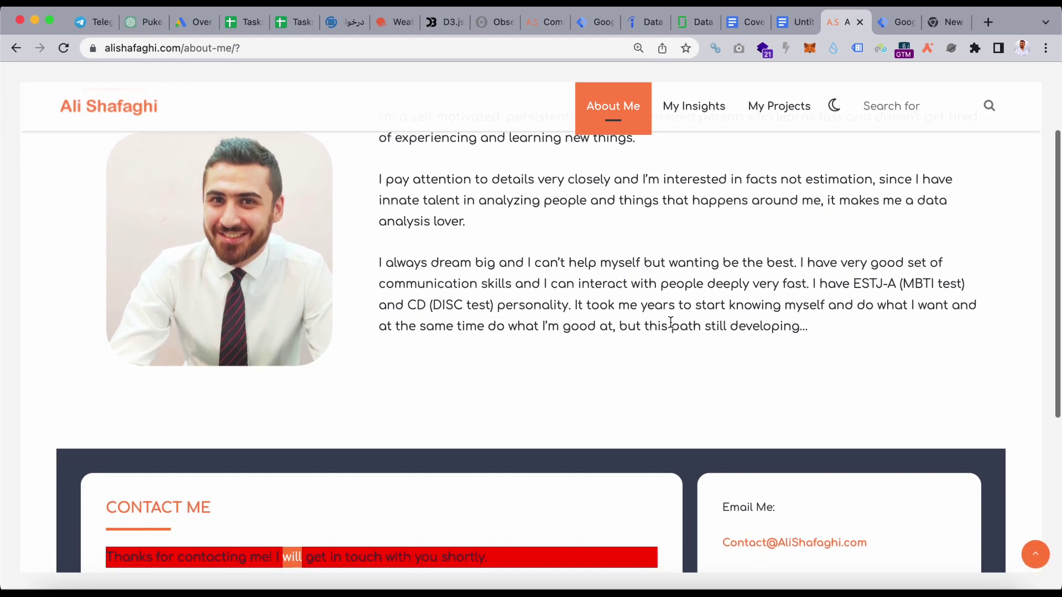
{"action": "scroll", "coordinate": [670, 322], "scroll_direction": "down", "scroll_amount": 4}
{"action": "left_click", "coordinate": [896, 22]}
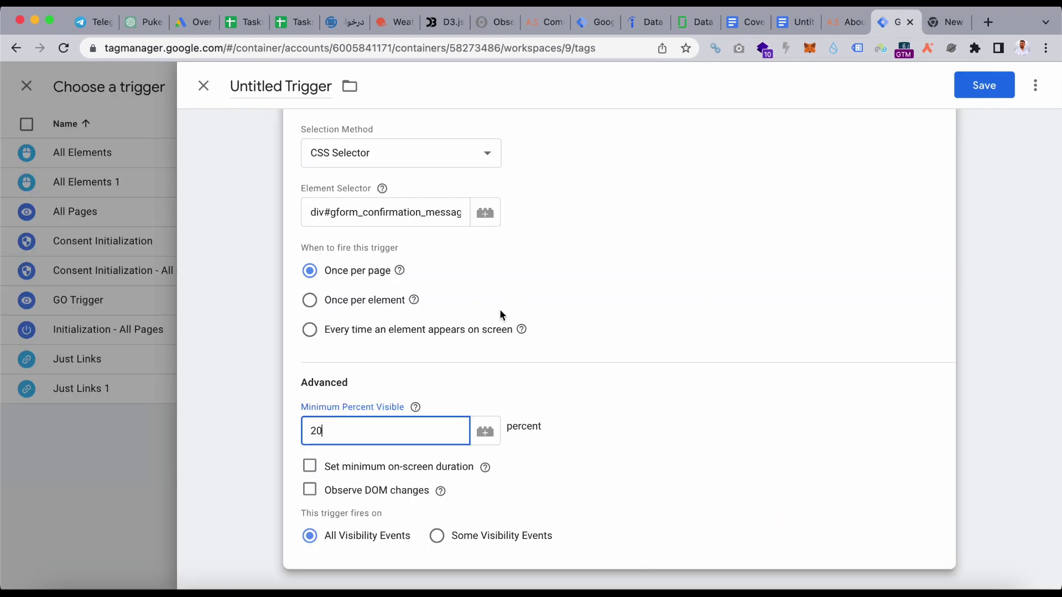
{"action": "left_click", "coordinate": [652, 346]}
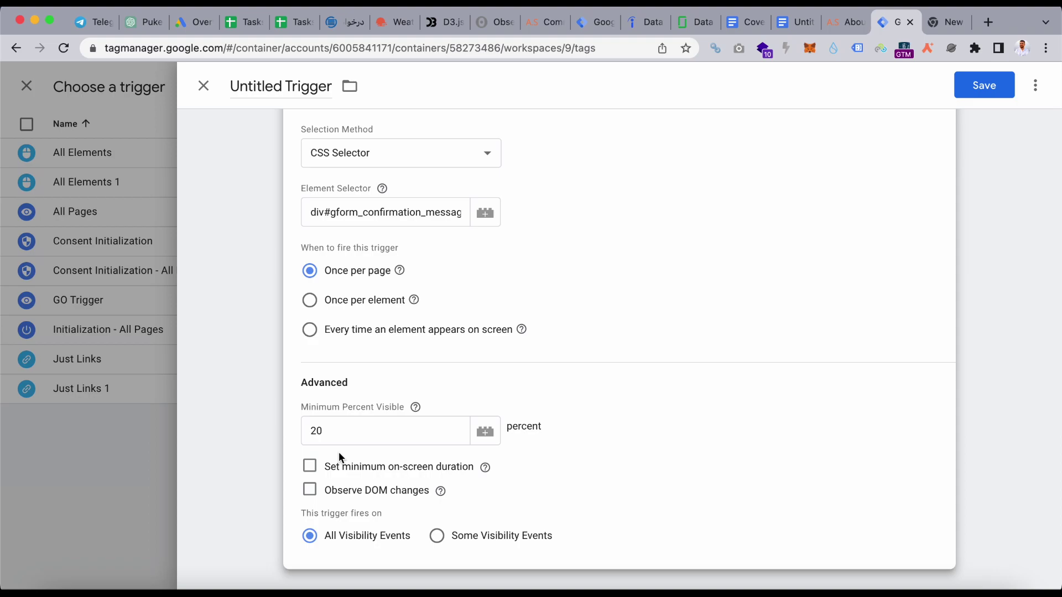
- Enable a minimum on-screen duration of 1000 ms and check the confirmation on the site
{"action": "left_click", "coordinate": [310, 469]}
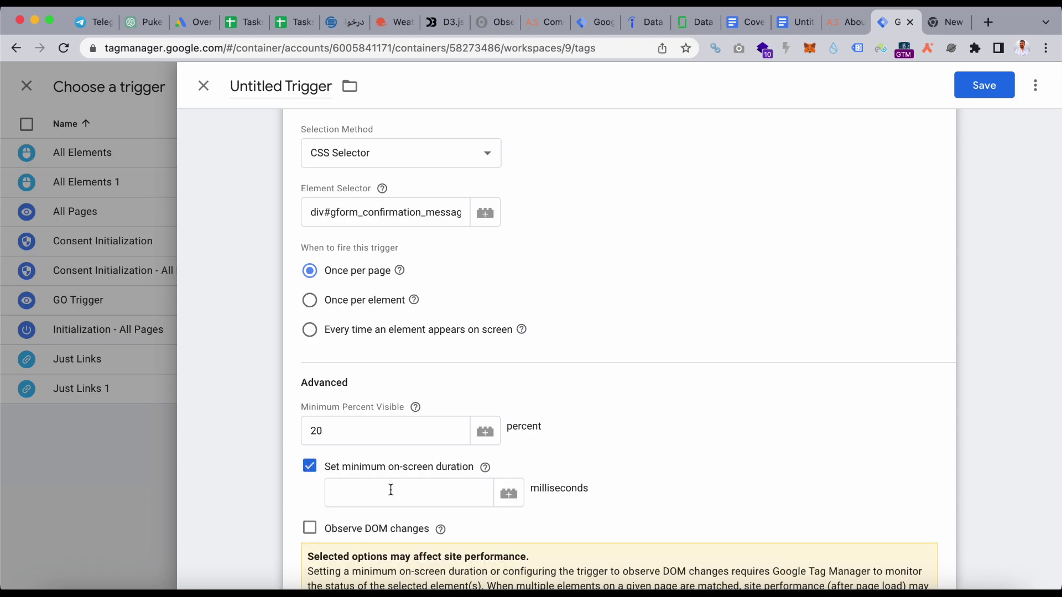
{"action": "left_click", "coordinate": [405, 480]}
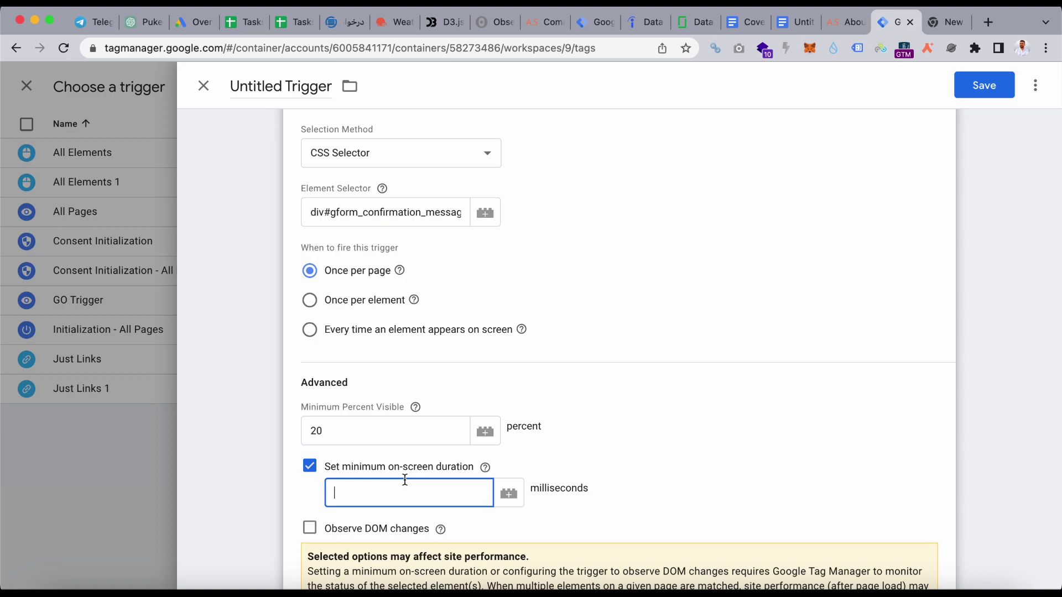
{"action": "type", "text": "1000"}
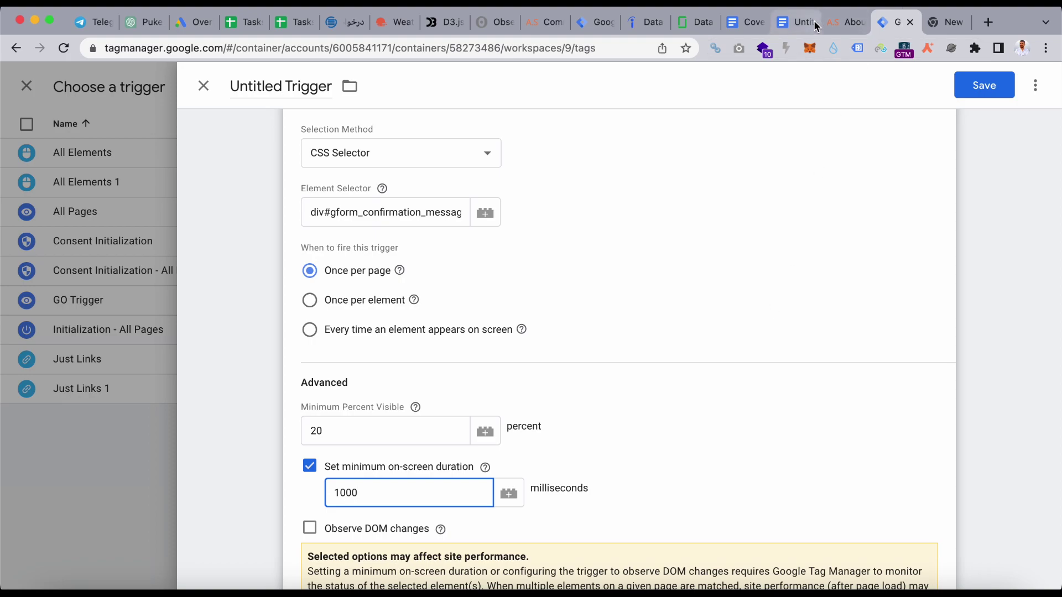
{"action": "left_click", "coordinate": [850, 23]}
{"action": "scroll", "coordinate": [646, 306], "scroll_direction": "down", "scroll_amount": 3}
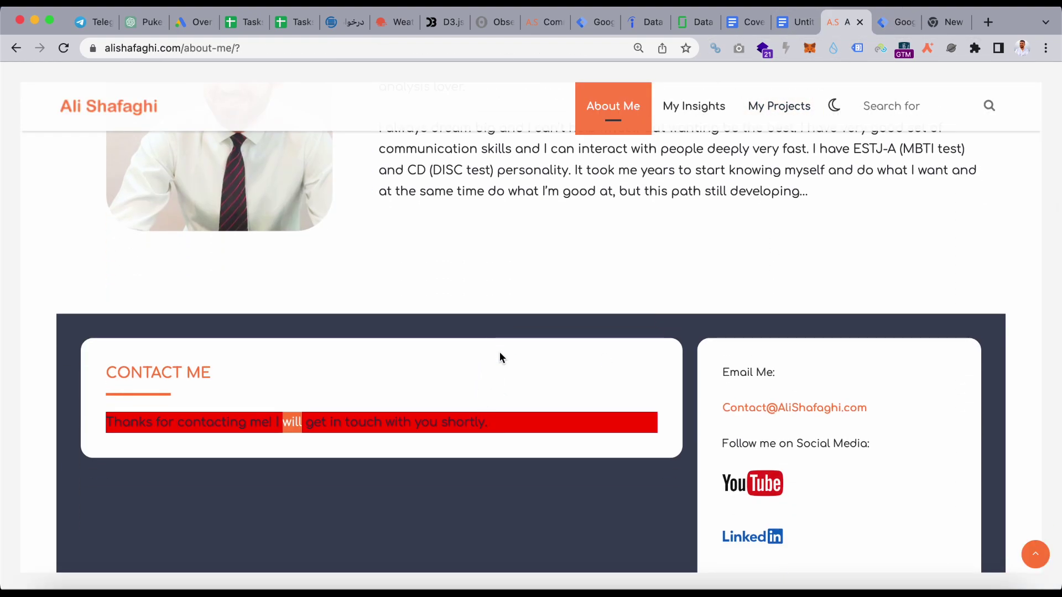
{"action": "scroll", "coordinate": [513, 348], "scroll_direction": "up", "scroll_amount": 5}
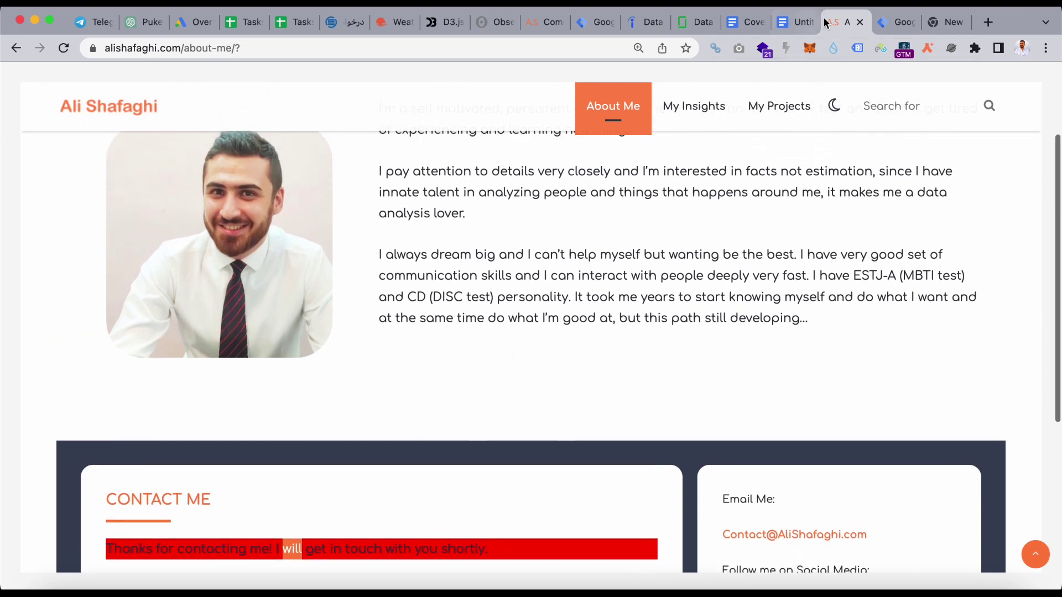
- Change the minimum on-screen duration from 1000 to 500 ms
{"action": "left_click", "coordinate": [893, 22]}
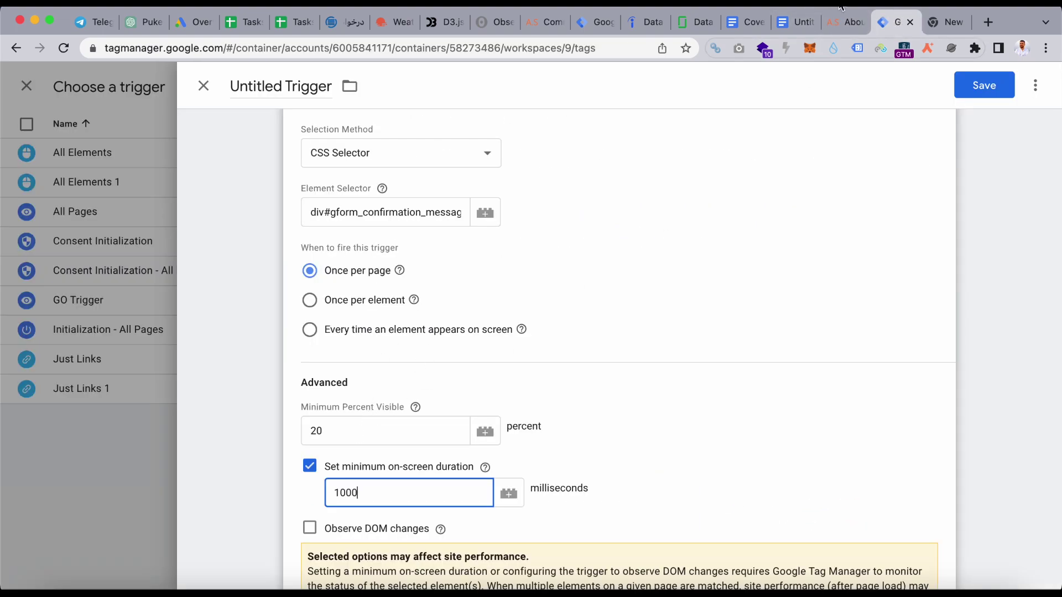
{"action": "left_click", "coordinate": [845, 22]}
{"action": "scroll", "coordinate": [703, 308], "scroll_direction": "up", "scroll_amount": 2}
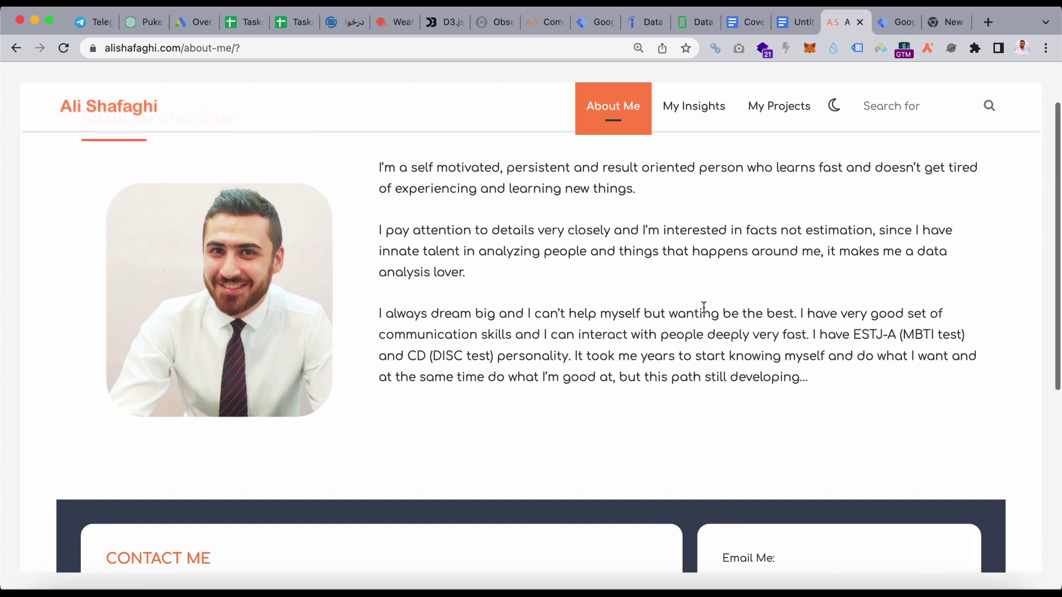
{"action": "scroll", "coordinate": [553, 544], "scroll_direction": "down", "scroll_amount": 2}
{"action": "scroll", "coordinate": [553, 543], "scroll_direction": "down", "scroll_amount": 6}
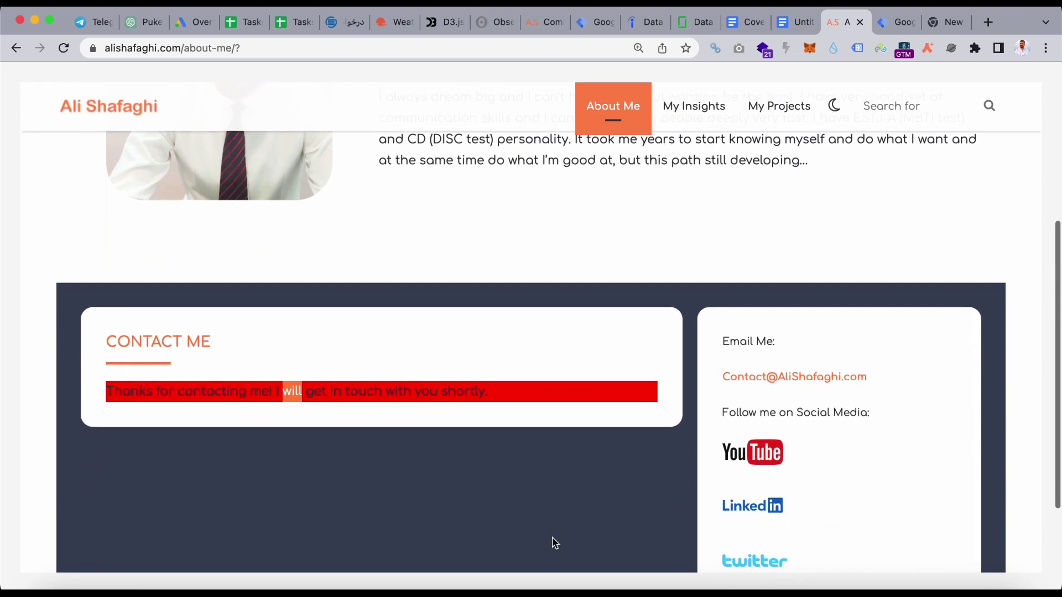
{"action": "left_click", "coordinate": [891, 22]}
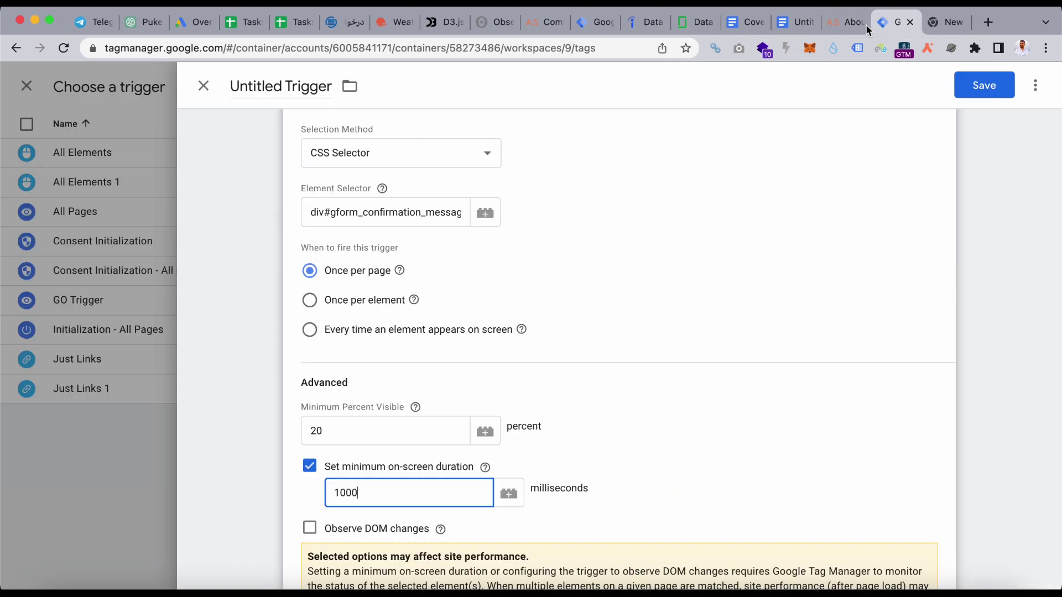
{"action": "double_click", "coordinate": [459, 480]}
{"action": "type", "text": "500"}
- Recheck the About Me confirmation, then turn off the minimum on-screen duration requirement
{"action": "left_click", "coordinate": [828, 28]}
{"action": "scroll", "coordinate": [645, 307], "scroll_direction": "up", "scroll_amount": 5}
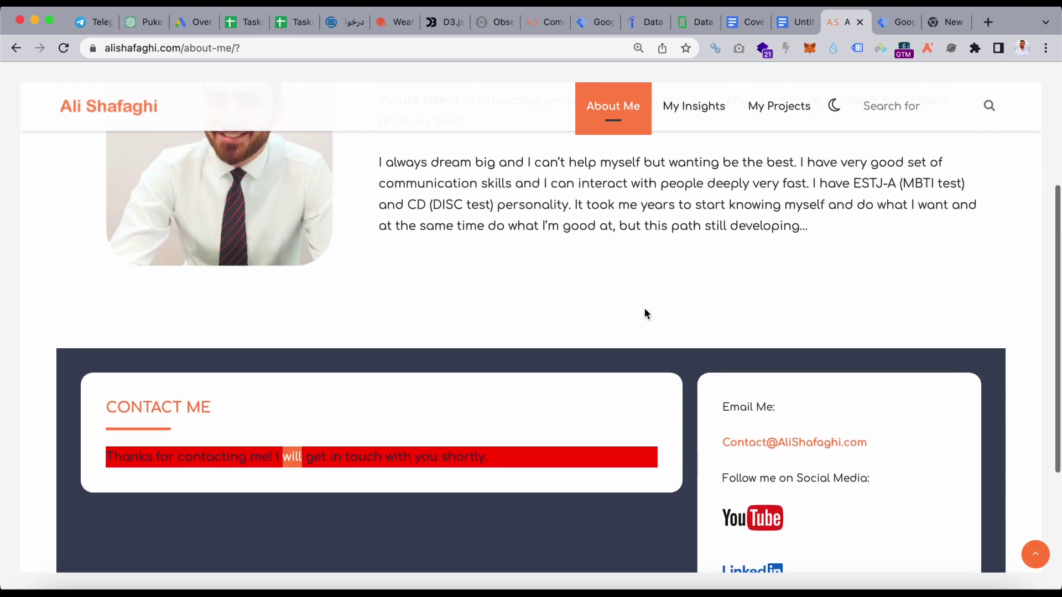
{"action": "scroll", "coordinate": [645, 307], "scroll_direction": "up", "scroll_amount": 1}
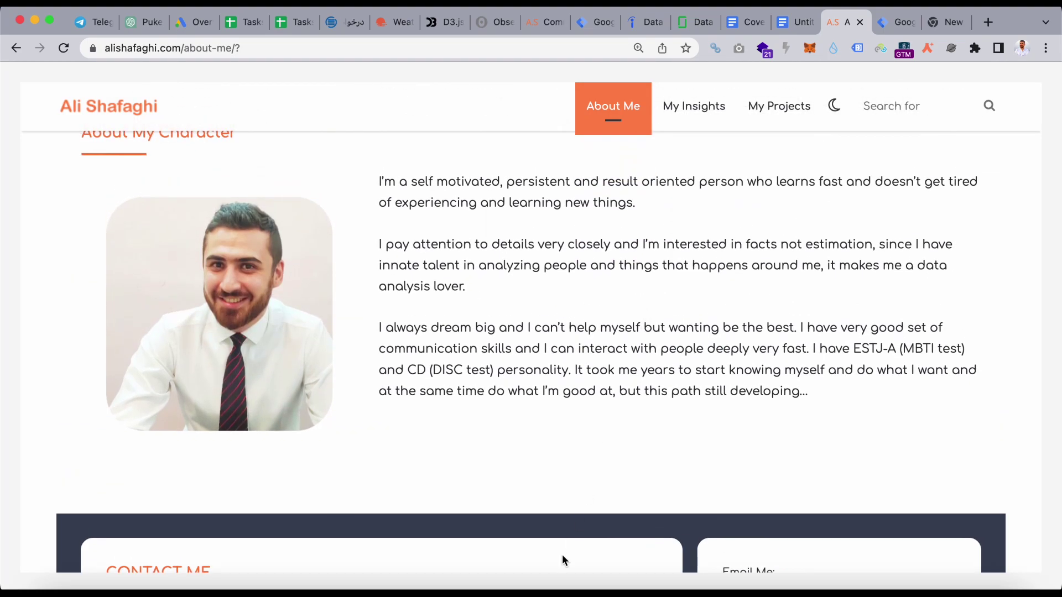
{"action": "left_click", "coordinate": [896, 22]}
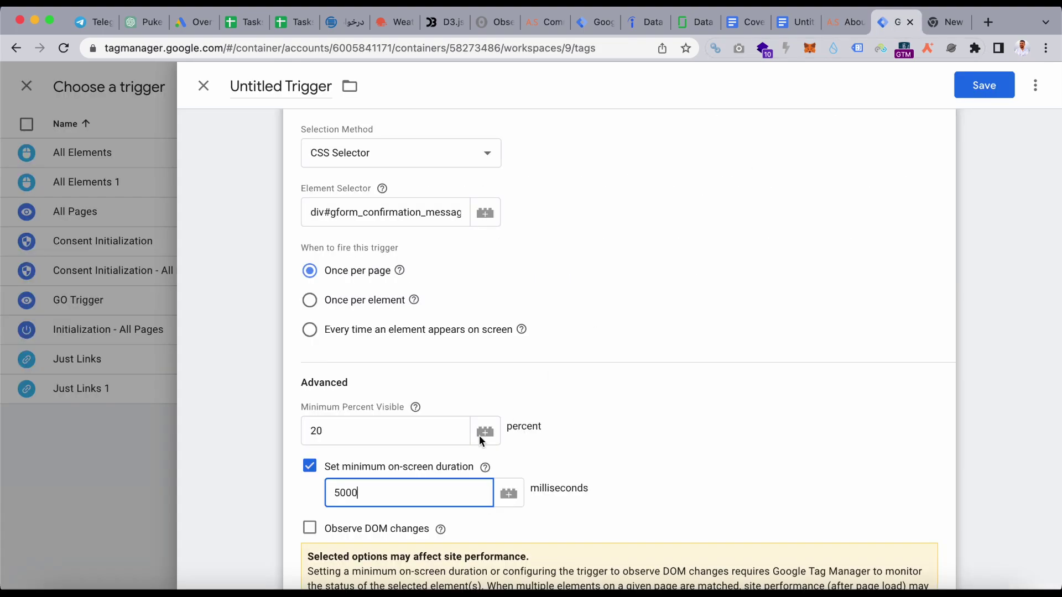
{"action": "left_click", "coordinate": [310, 468]}
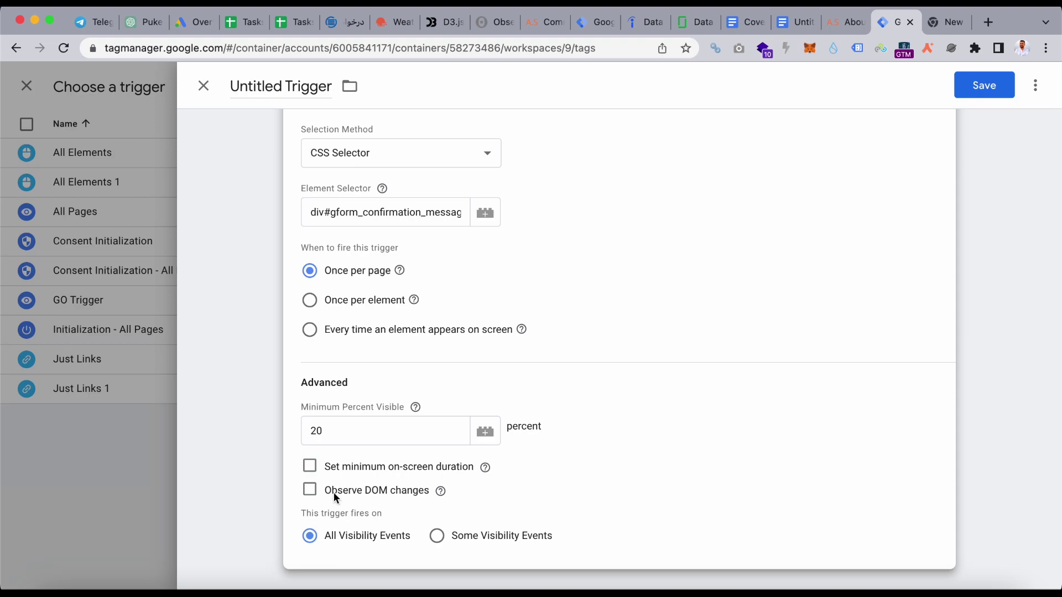
- Enable Observe DOM changes in the trigger's Advanced settings, comparing against the site's confirmation
{"action": "left_click", "coordinate": [311, 491]}
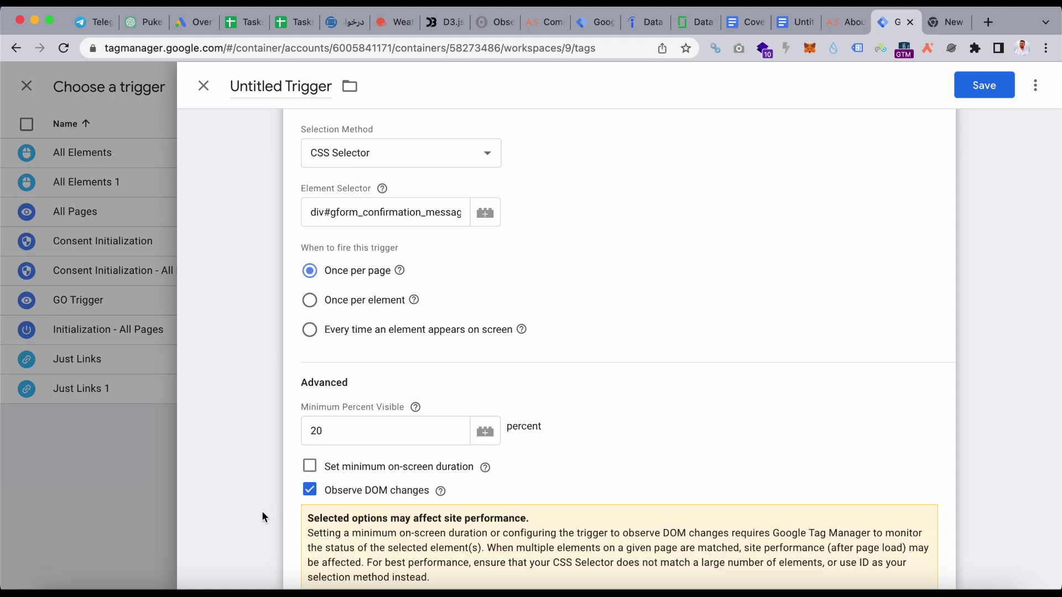
{"action": "scroll", "coordinate": [260, 512], "scroll_direction": "down", "scroll_amount": 2}
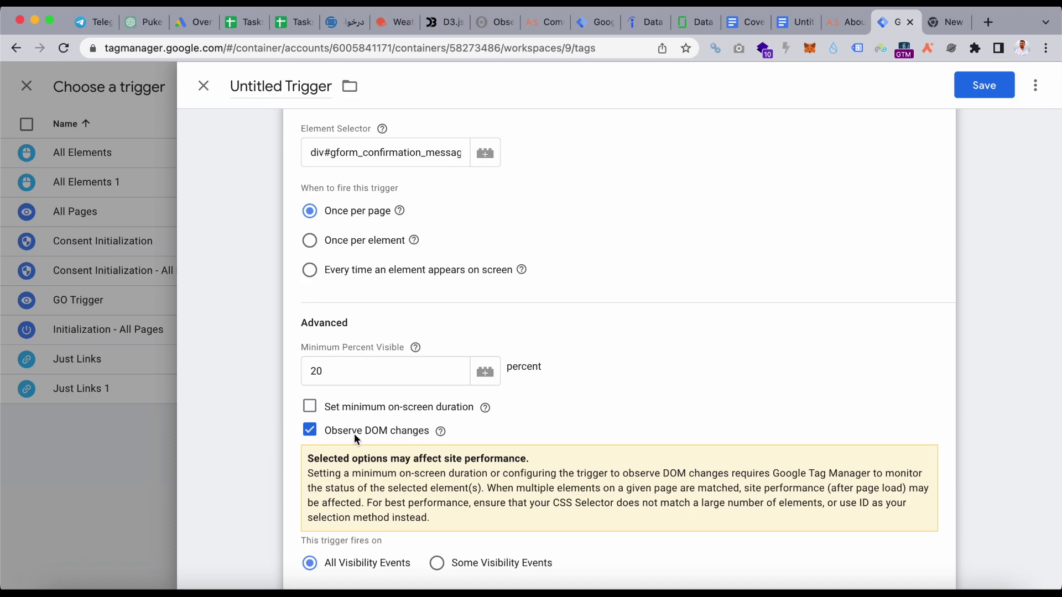
{"action": "left_click", "coordinate": [842, 23]}
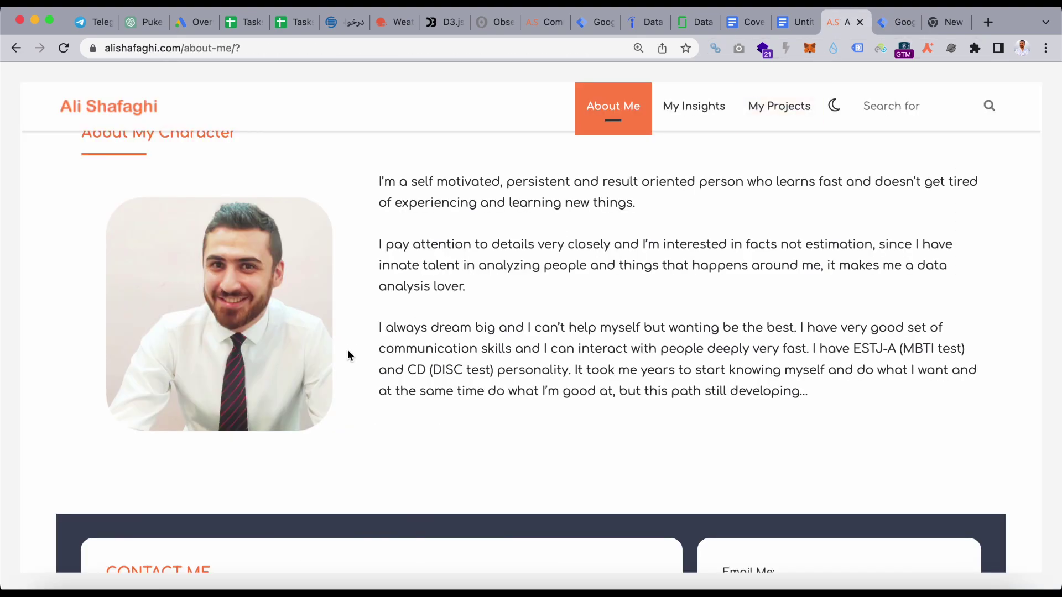
{"action": "scroll", "coordinate": [348, 350], "scroll_direction": "down", "scroll_amount": 6}
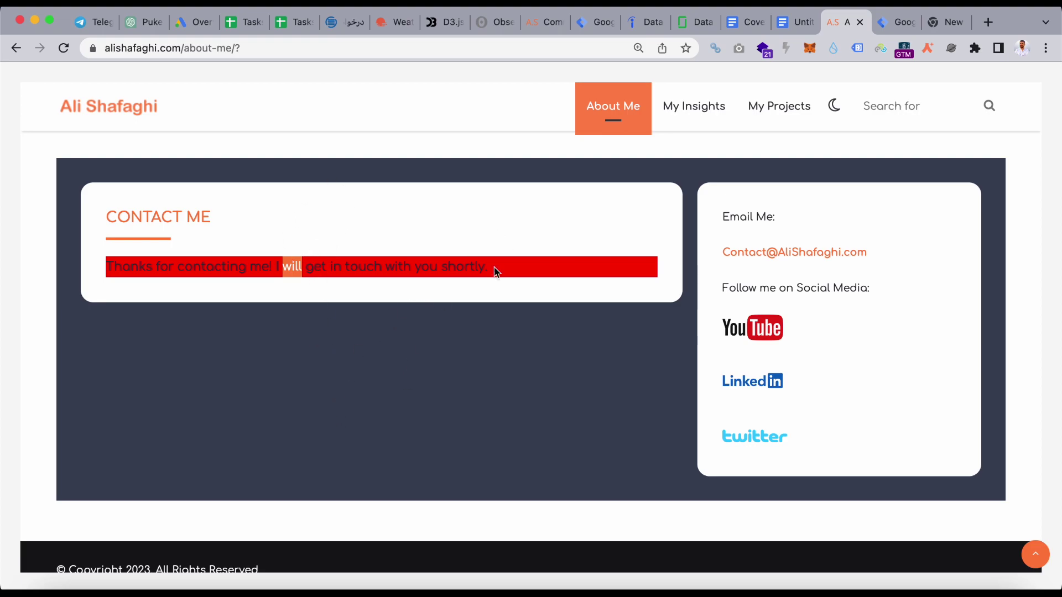
{"action": "left_click", "coordinate": [899, 22]}
{"action": "scroll", "coordinate": [433, 441], "scroll_direction": "down", "scroll_amount": 1}
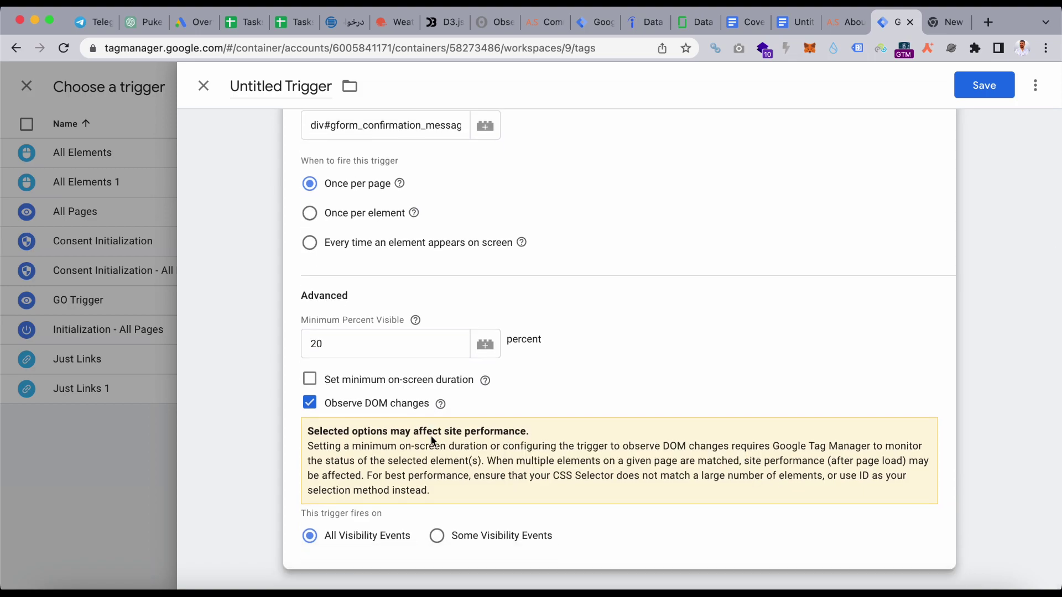
- Choose Some Visibility Events and pick Page URL as the condition variable
{"action": "left_click", "coordinate": [439, 535]}
{"action": "scroll", "coordinate": [496, 440], "scroll_direction": "down", "scroll_amount": 2}
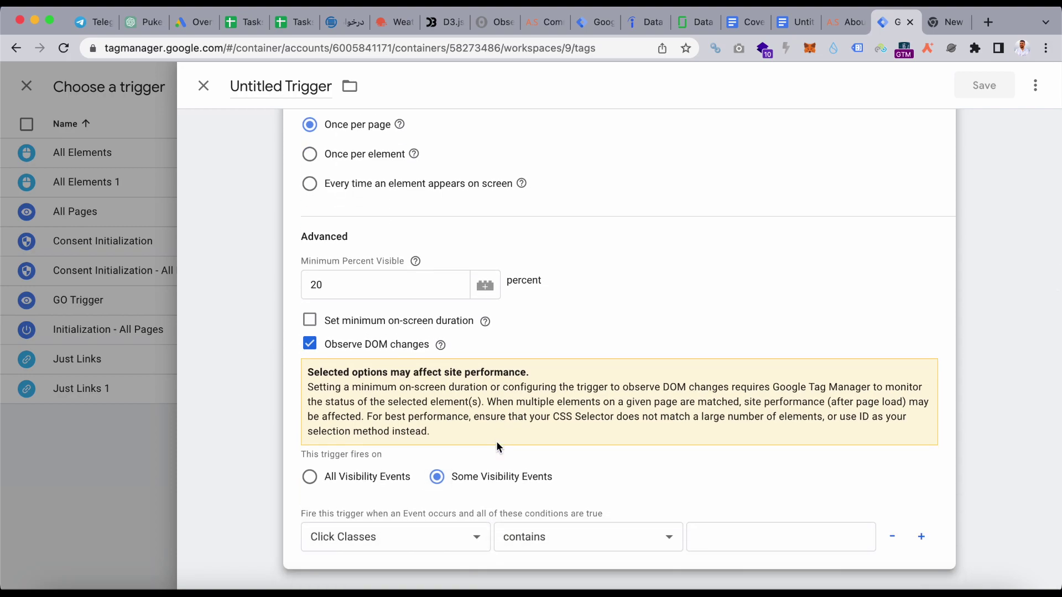
{"action": "left_click", "coordinate": [444, 533]}
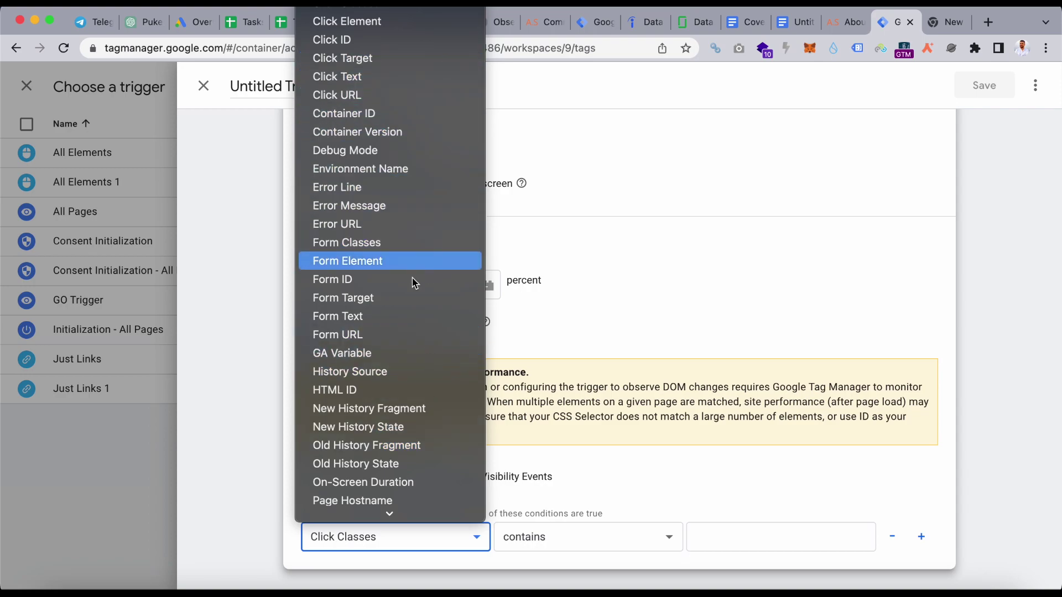
{"action": "scroll", "coordinate": [388, 453], "scroll_direction": "down", "scroll_amount": 5}
{"action": "scroll", "coordinate": [390, 459], "scroll_direction": "down", "scroll_amount": 2}
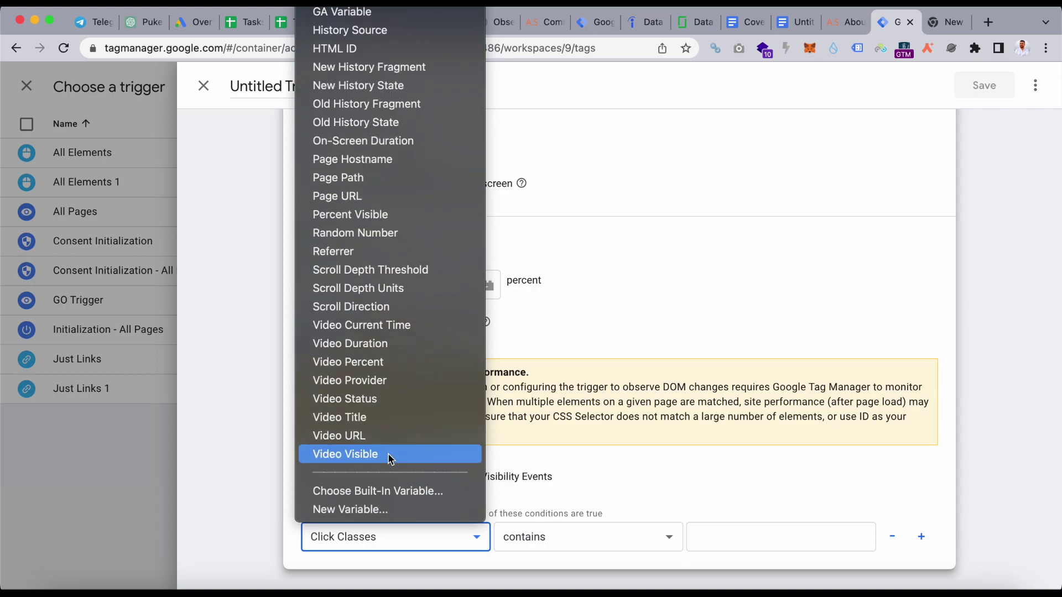
{"action": "scroll", "coordinate": [389, 456], "scroll_direction": "up", "scroll_amount": 3}
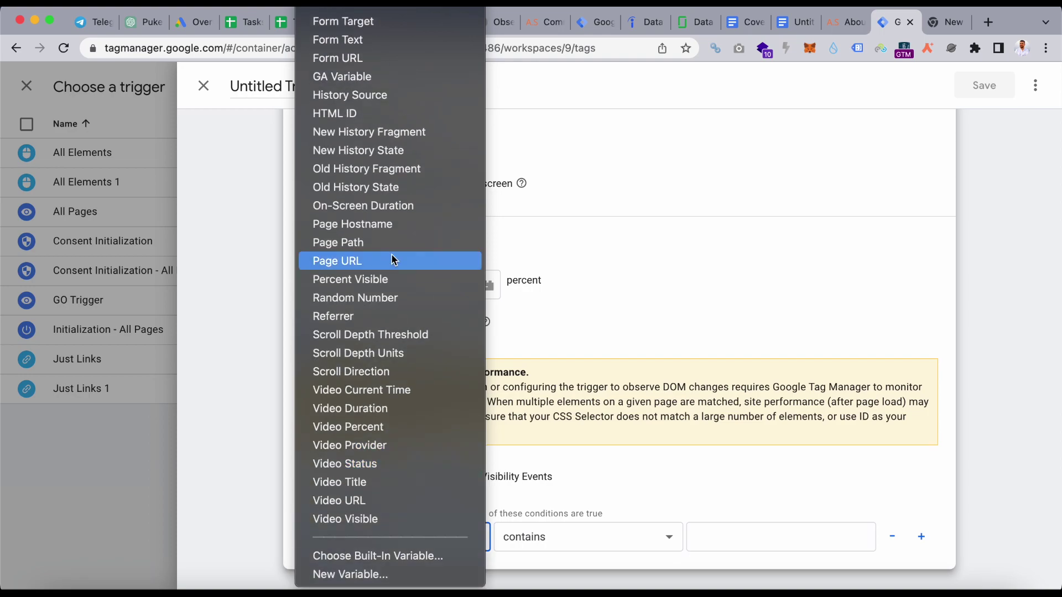
{"action": "left_click", "coordinate": [392, 260]}
- Copy the About Me page address and paste it as the Page URL contains value
{"action": "left_click", "coordinate": [848, 25]}
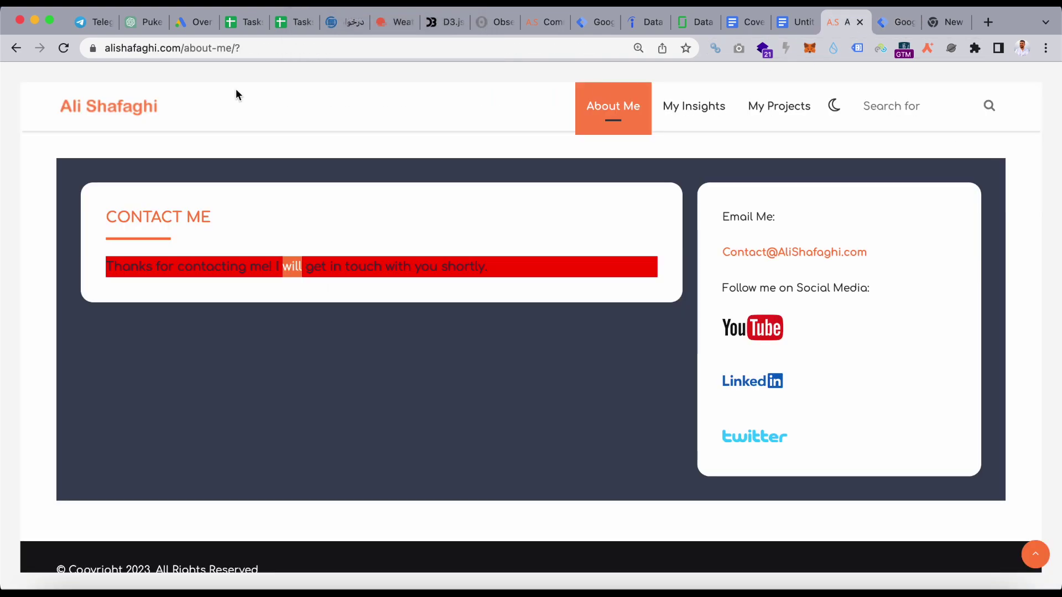
{"action": "left_click_drag", "start_coordinate": [233, 49], "coordinate": [70, 47]}
{"action": "key", "text": "ctrl+c"}
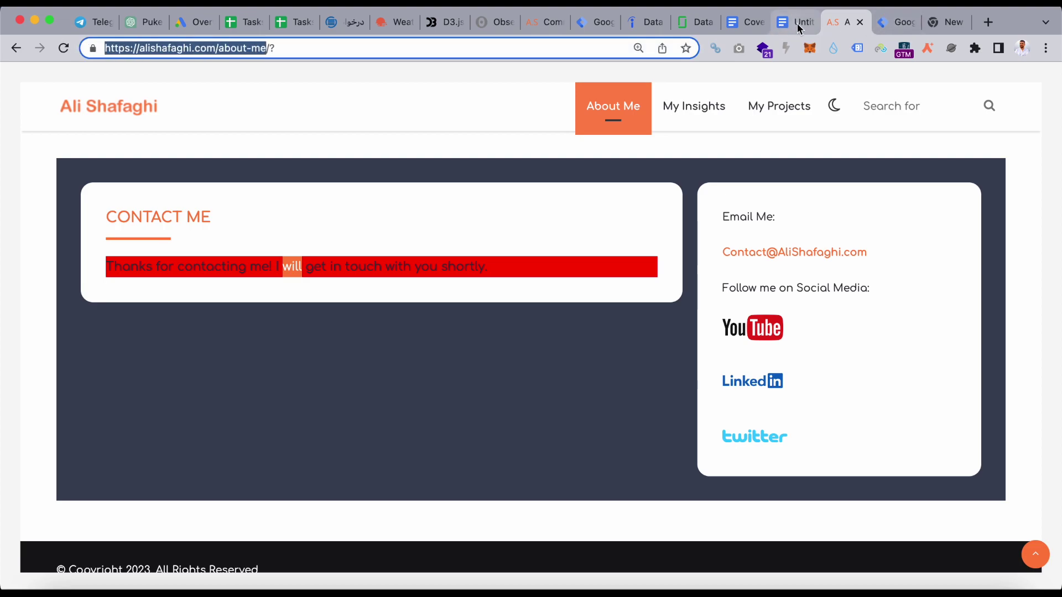
{"action": "left_click", "coordinate": [904, 25]}
{"action": "left_click", "coordinate": [767, 541]}
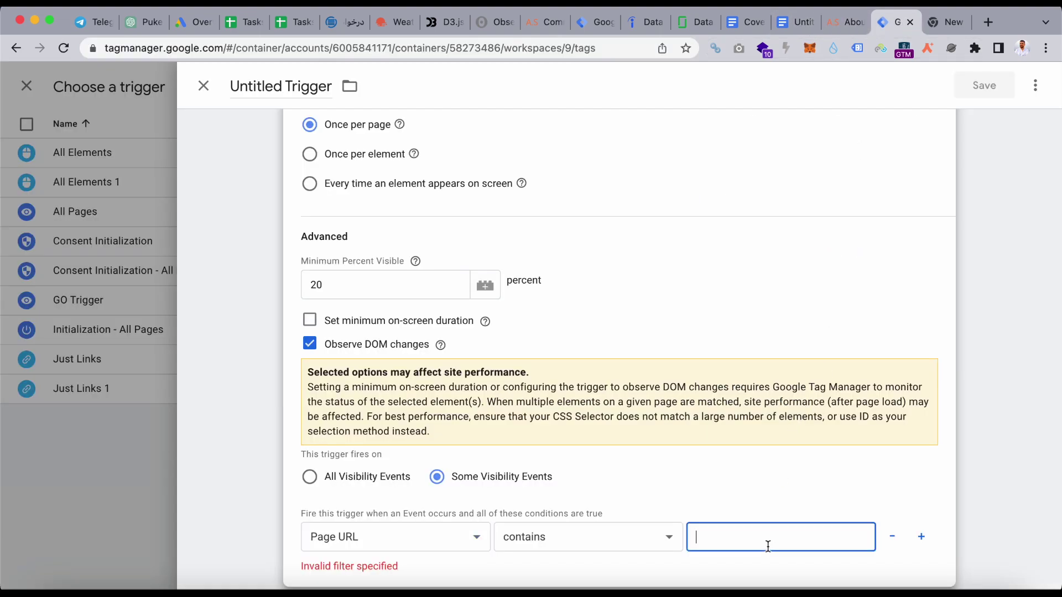
{"action": "key", "text": "ctrl+v"}
{"action": "scroll", "coordinate": [739, 443], "scroll_direction": "up", "scroll_amount": 5}
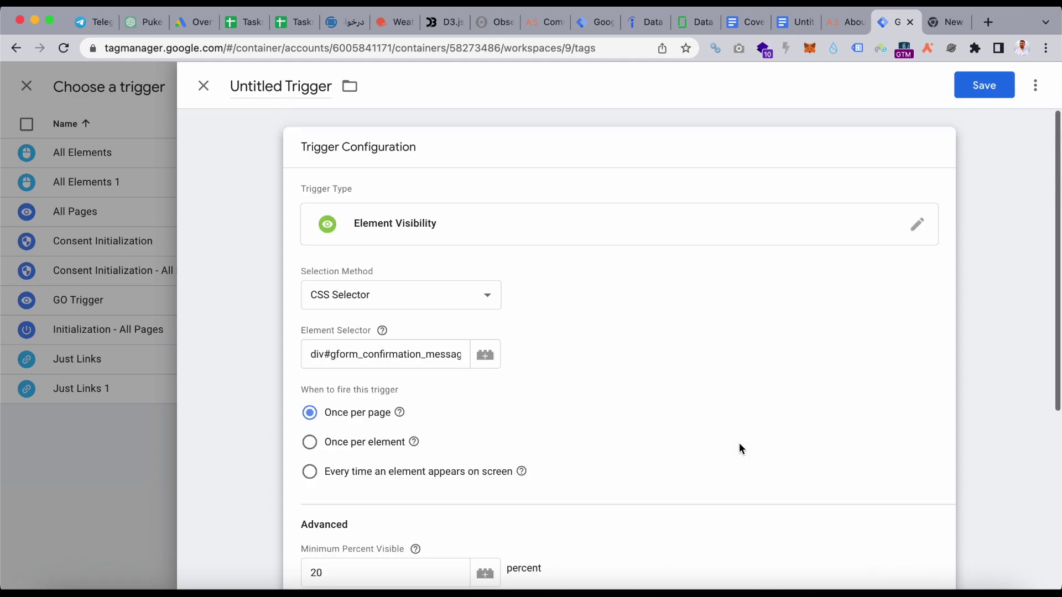
- Save the trigger as Element Visibility and rename the tag from Untitled to form_sub
{"action": "left_click", "coordinate": [984, 87]}
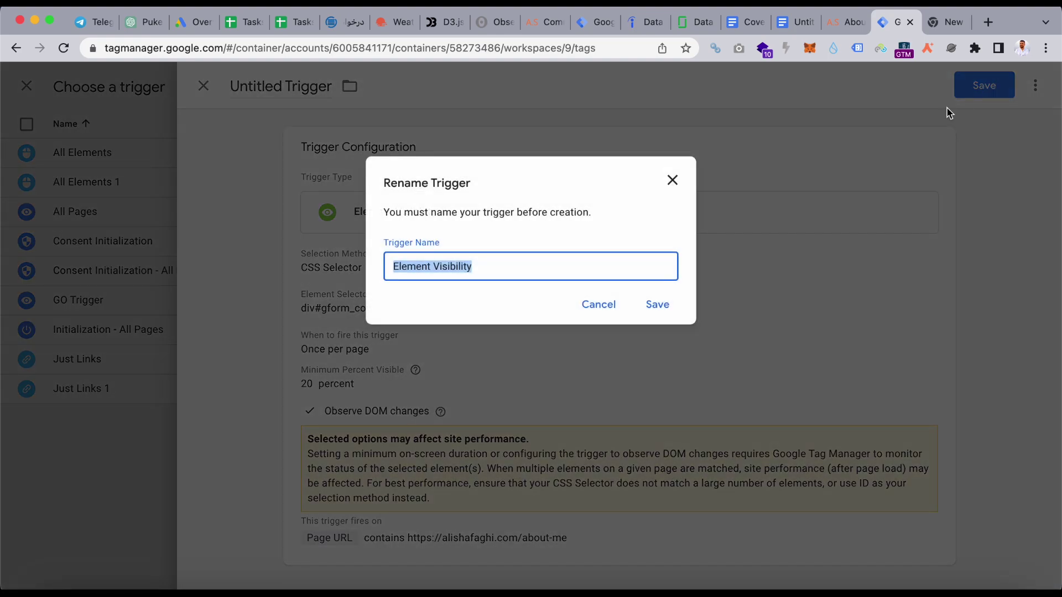
{"action": "left_click", "coordinate": [656, 305]}
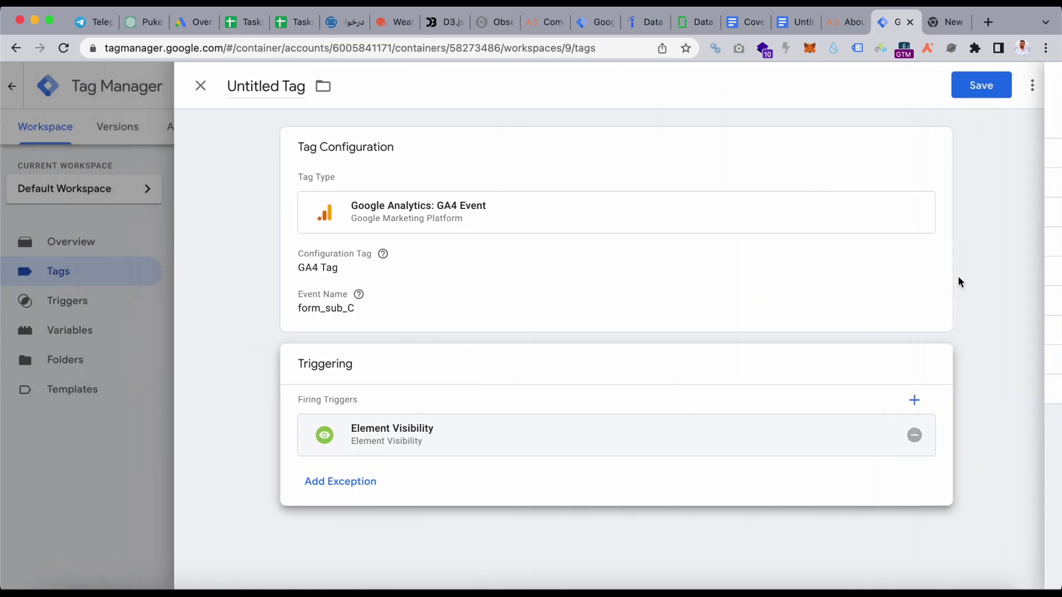
{"action": "double_click", "coordinate": [261, 97]}
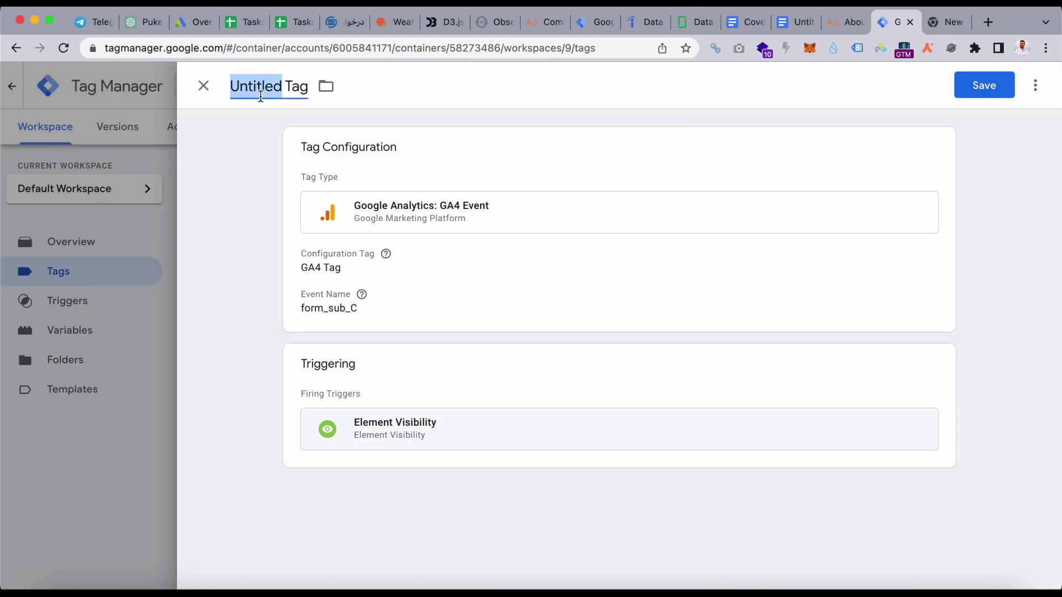
{"action": "type", "text": "form_"}
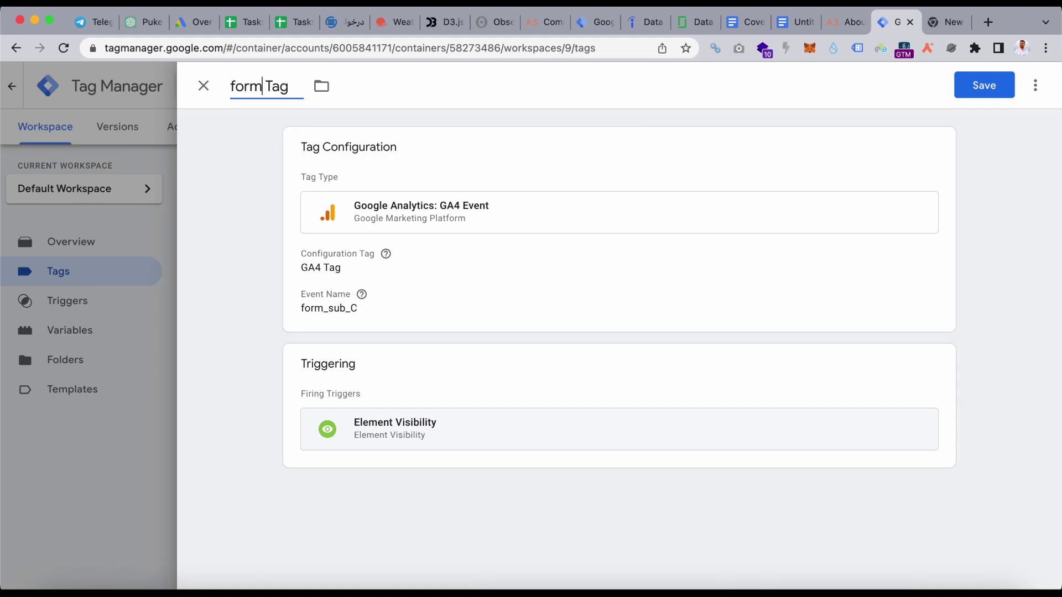
{"action": "type", "text": "sub"}
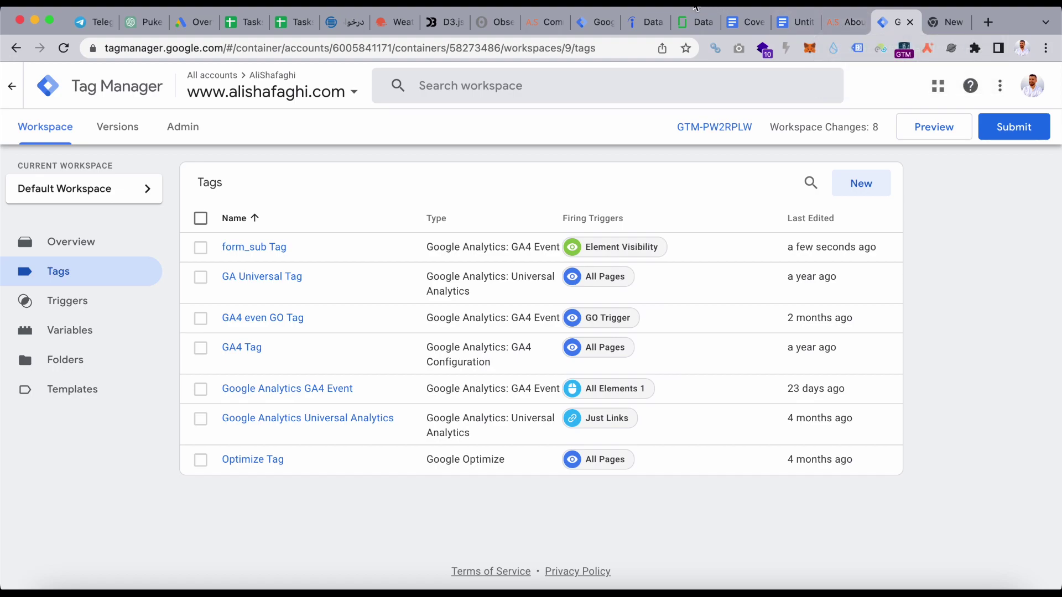
- Start Preview and connect Tag Assistant to the pasted About Me page URL
{"action": "left_click", "coordinate": [932, 130]}
{"action": "left_click", "coordinate": [932, 129]}
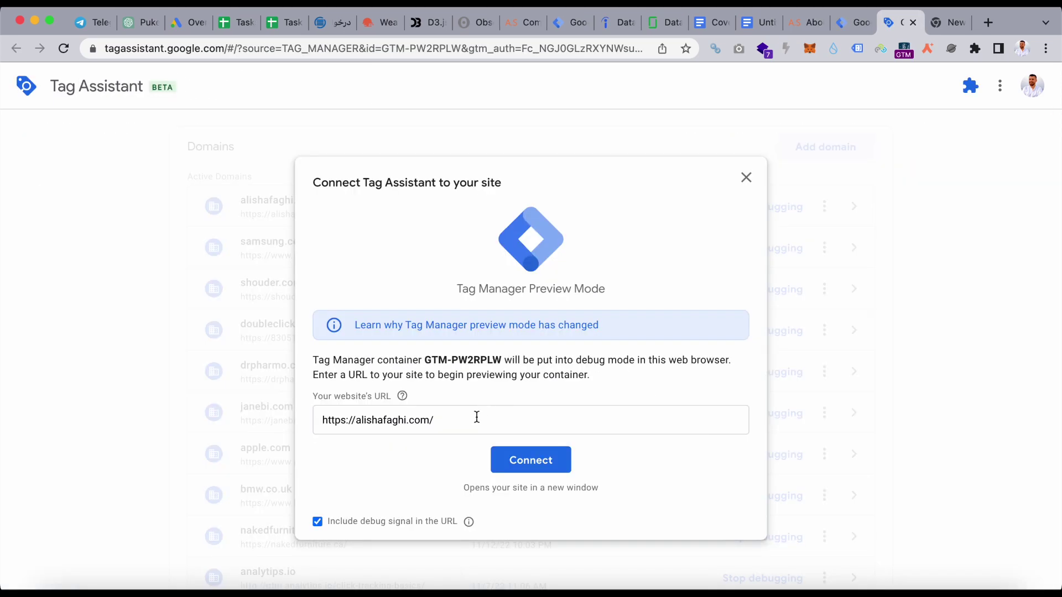
{"action": "key", "text": "super+v"}
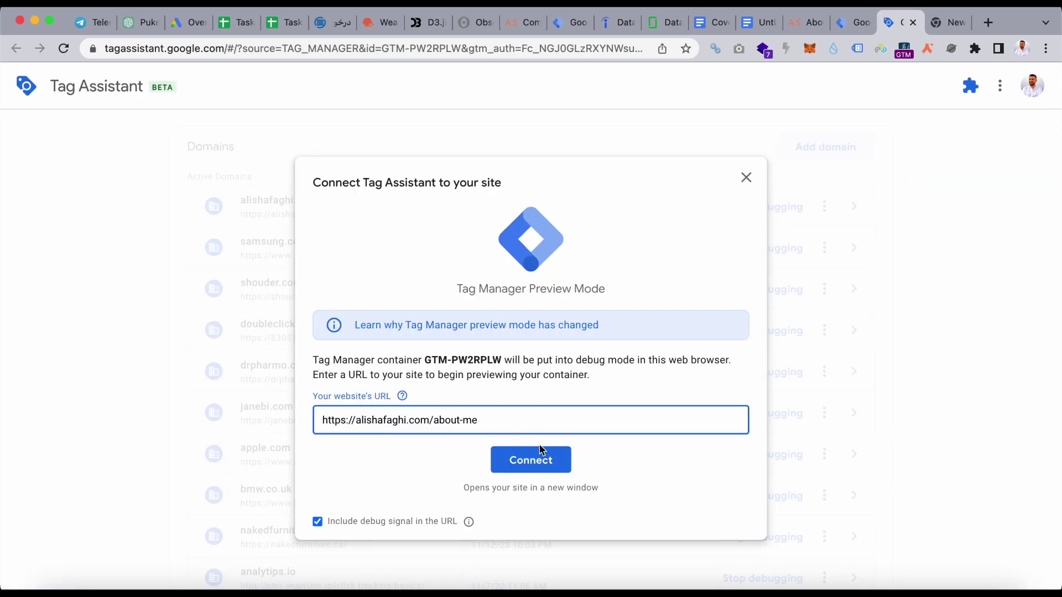
{"action": "left_click", "coordinate": [532, 463]}
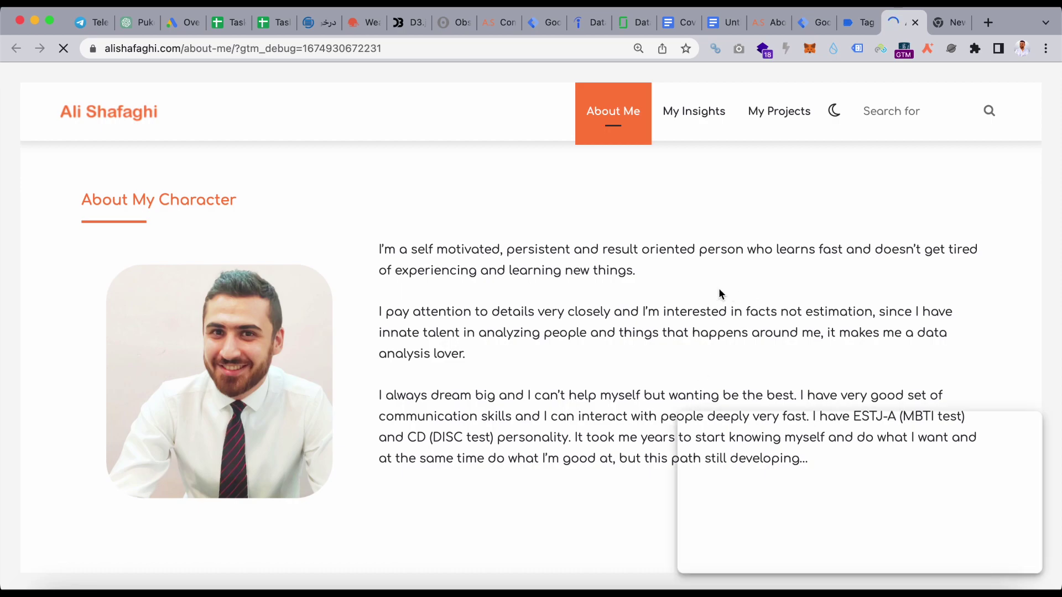
- Dismiss the Connected notice and review the Summary, where form_sub Tag has not fired
{"action": "left_click", "coordinate": [850, 23]}
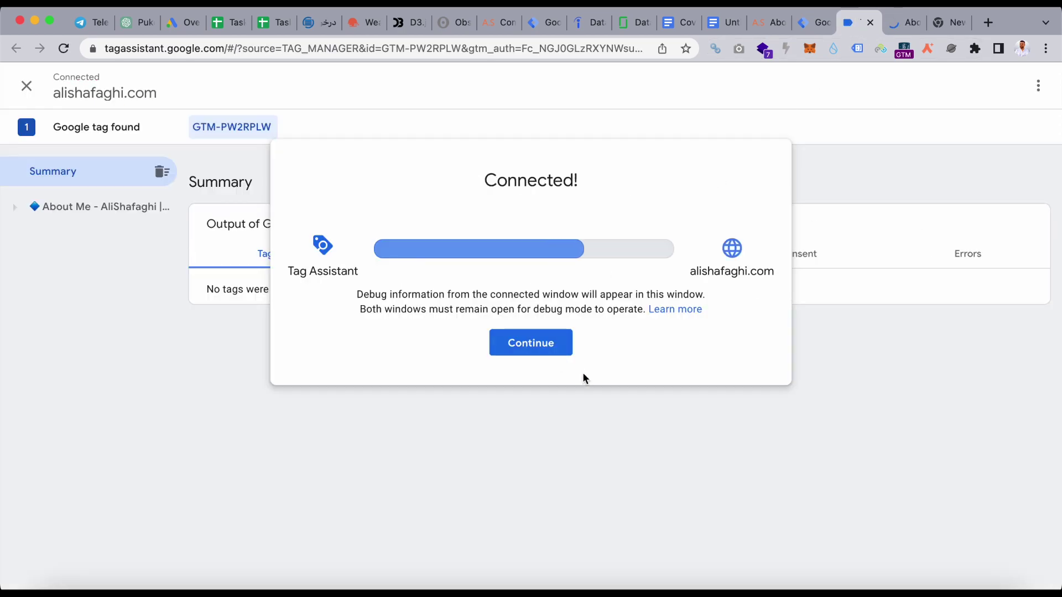
{"action": "left_click", "coordinate": [510, 343]}
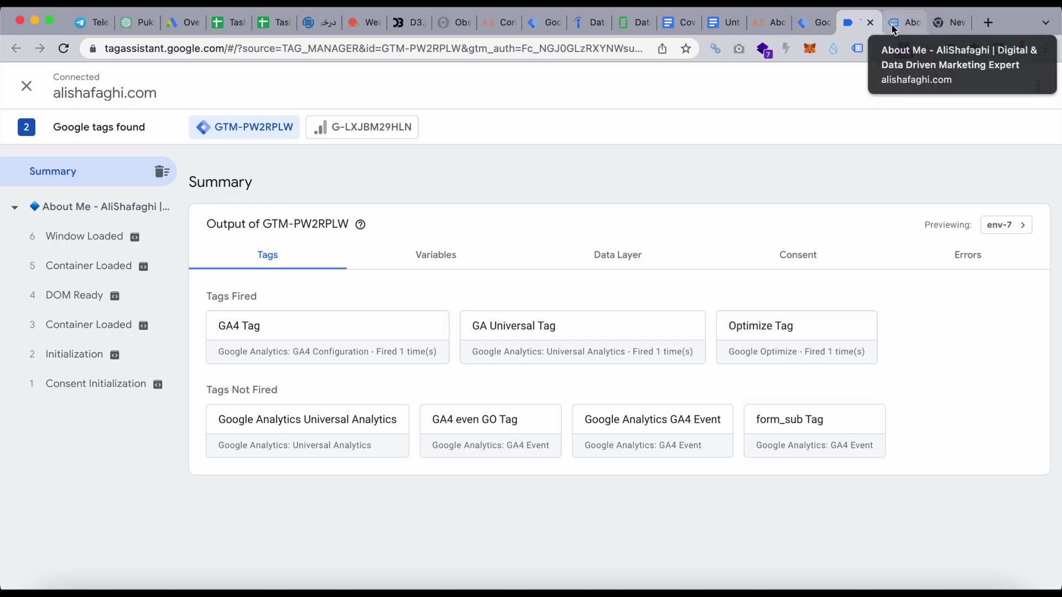
{"action": "left_click", "coordinate": [950, 22]}
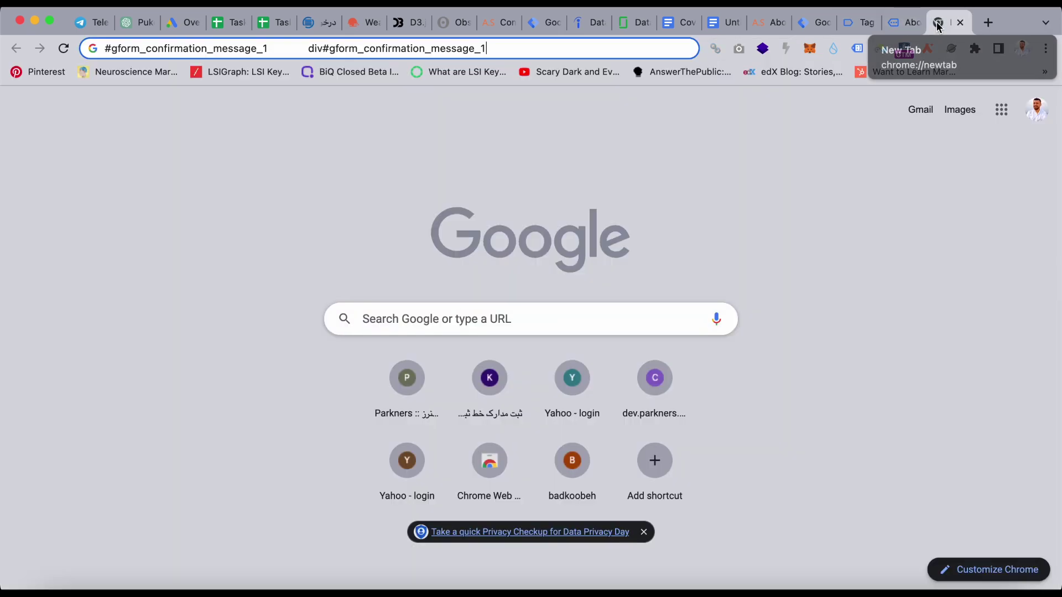
- Load Google Analytics in the new tab by typing 'ana' in the address bar
{"action": "left_click", "coordinate": [543, 48]}
{"action": "type", "text": "ana"}
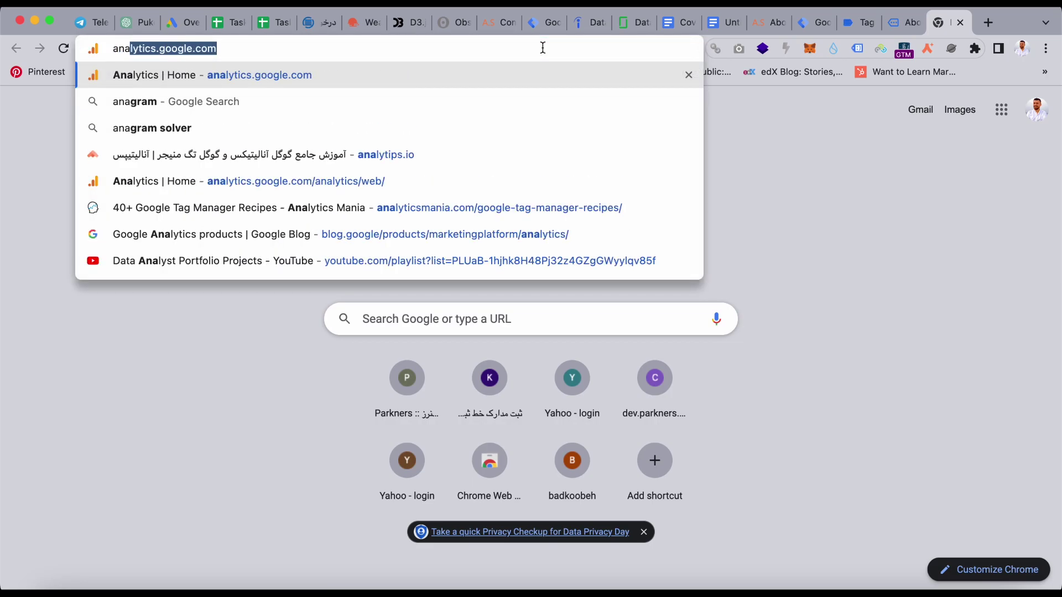
{"action": "key", "text": "Return"}
- Fill the Contact Me form with a test email address and the message 'hi hi'
{"action": "left_click", "coordinate": [907, 24]}
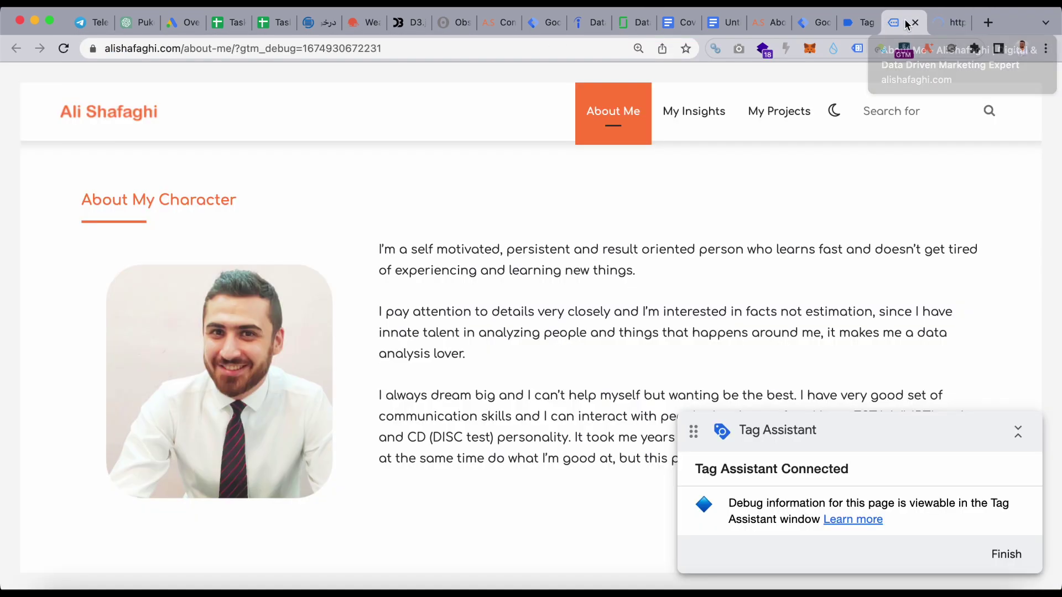
{"action": "left_click", "coordinate": [1018, 430]}
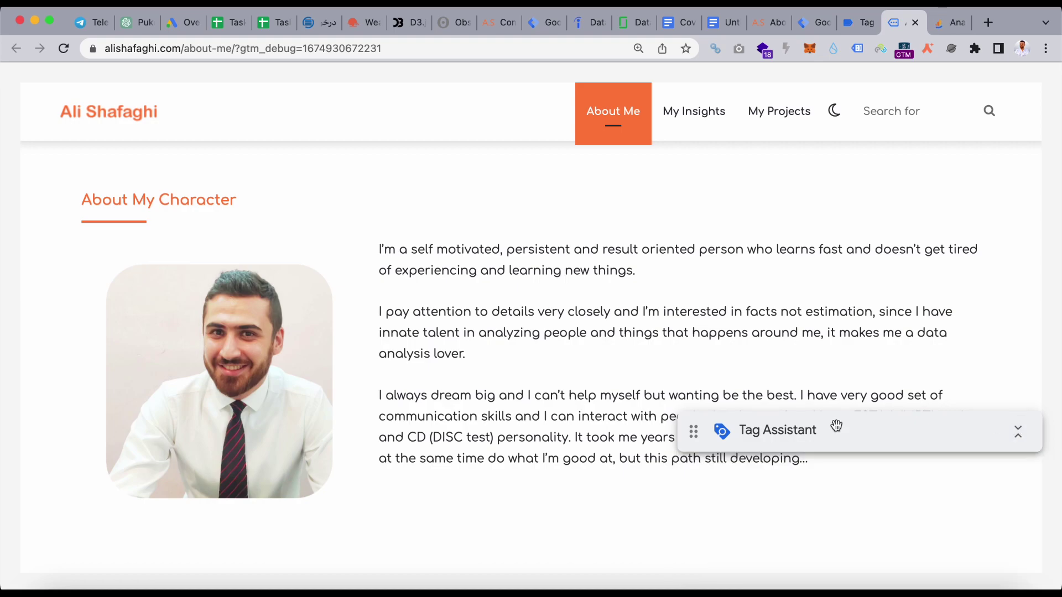
{"action": "scroll", "coordinate": [489, 397], "scroll_direction": "down", "scroll_amount": 4}
{"action": "scroll", "coordinate": [491, 401], "scroll_direction": "down", "scroll_amount": 5}
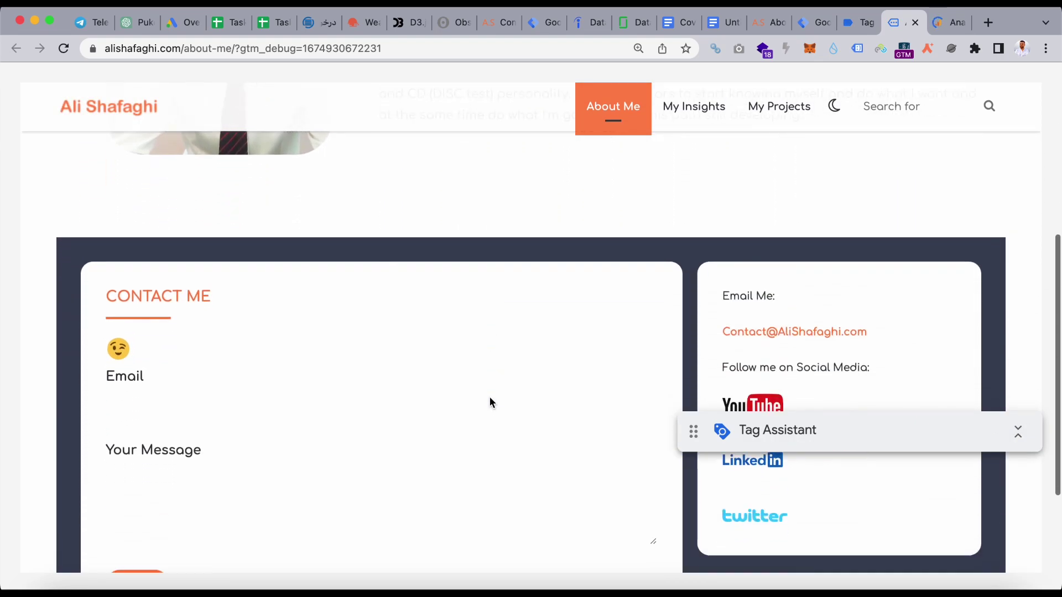
{"action": "left_click", "coordinate": [386, 328]}
{"action": "type", "text": "hi hi"}
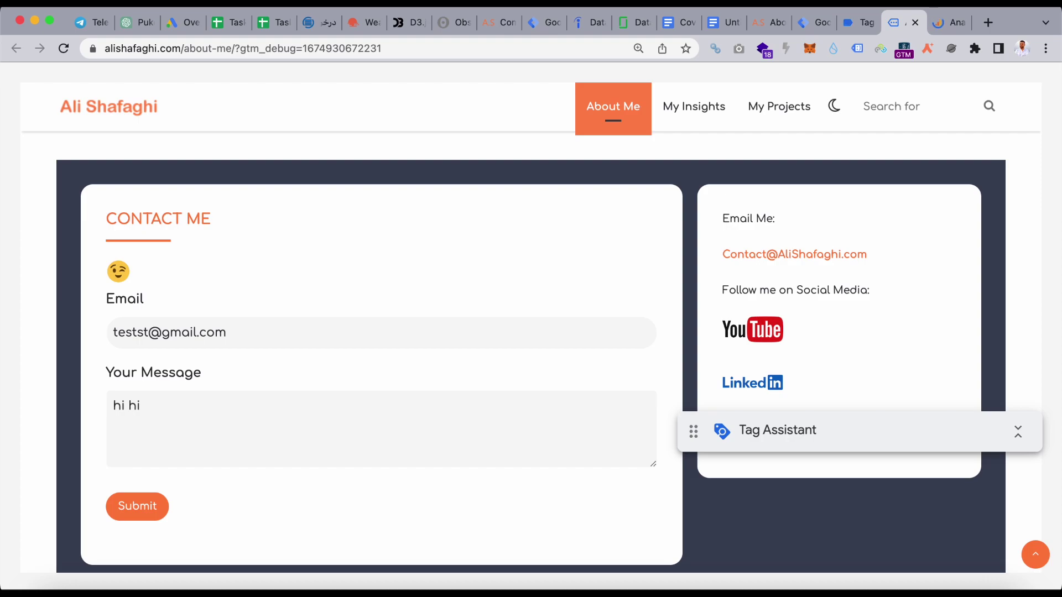
{"action": "left_click", "coordinate": [851, 22]}
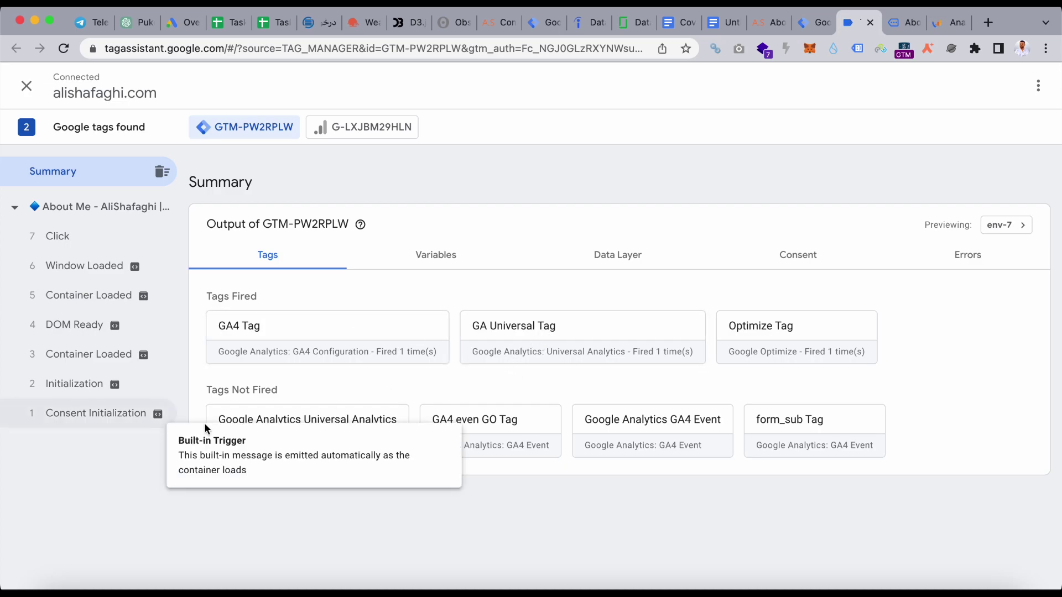
{"action": "left_click", "coordinate": [905, 25]}
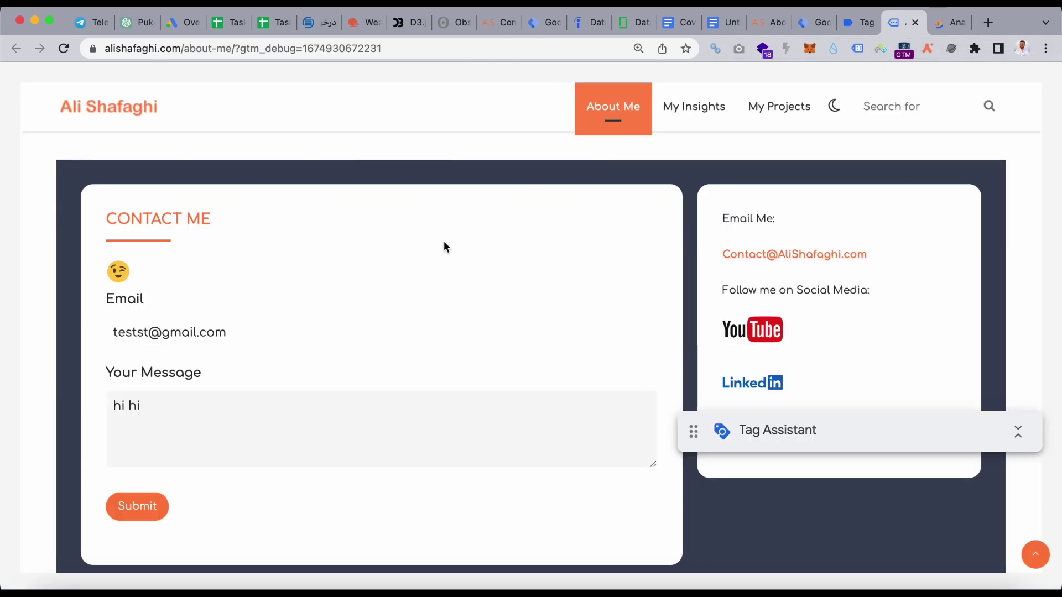
- Submit the contact form and check Tag Assistant for newly fired tags
{"action": "left_click", "coordinate": [139, 507]}
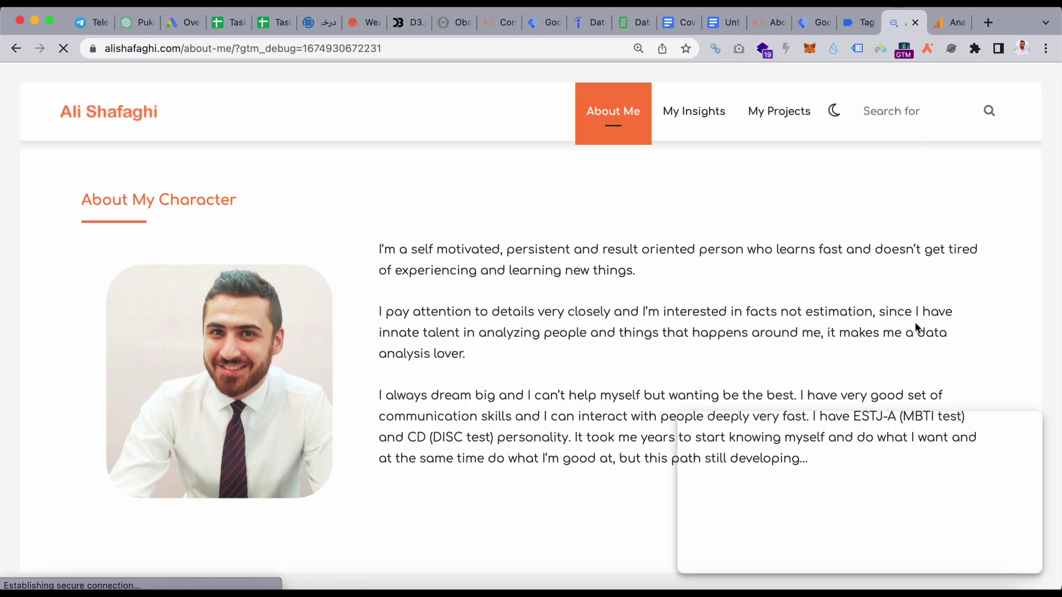
{"action": "left_click", "coordinate": [858, 25]}
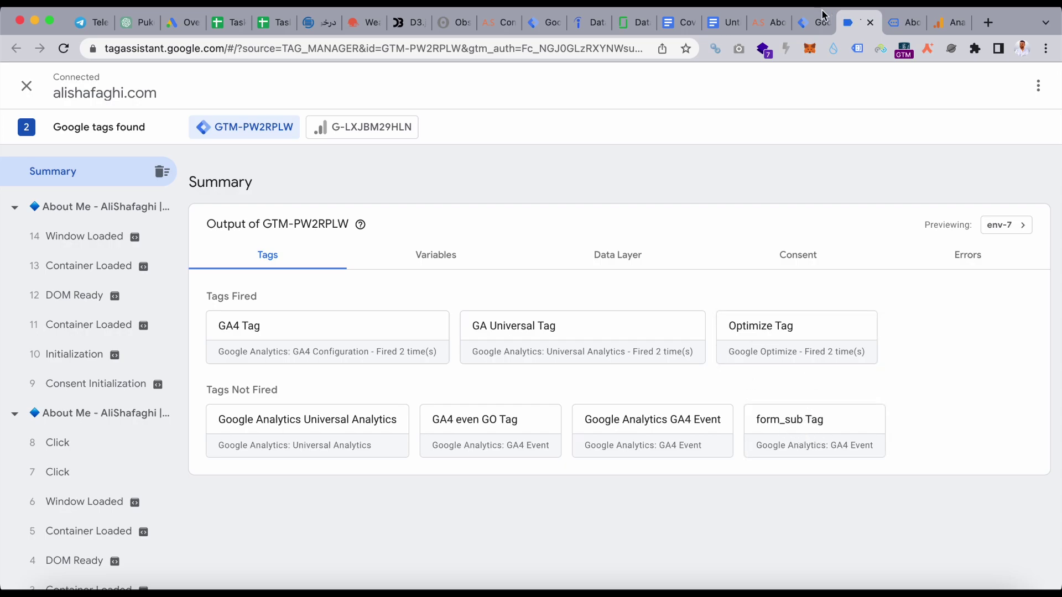
{"action": "left_click", "coordinate": [902, 22]}
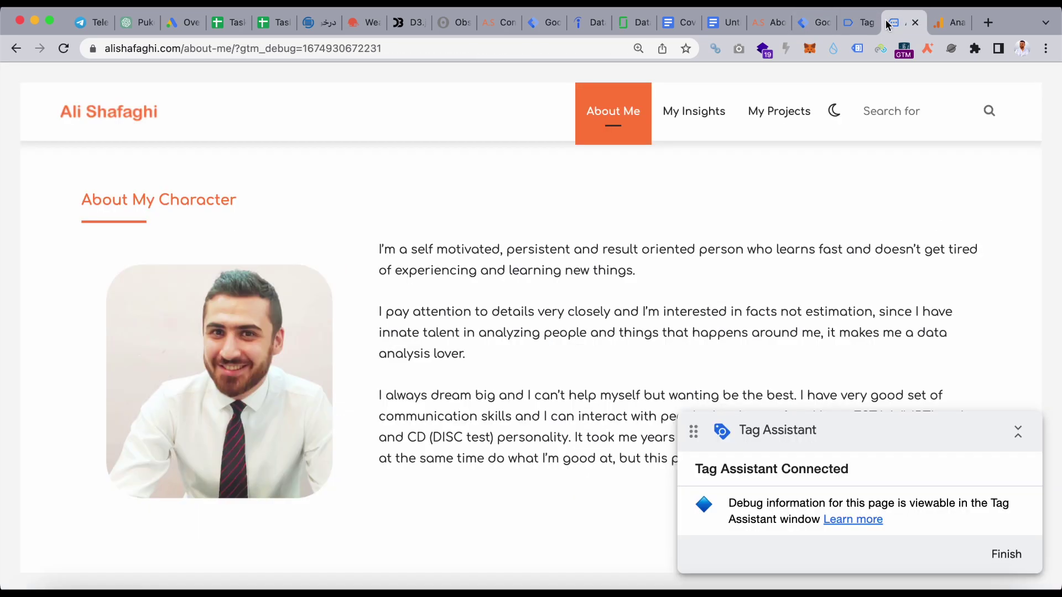
{"action": "left_click", "coordinate": [1018, 432]}
{"action": "scroll", "coordinate": [609, 353], "scroll_direction": "down", "scroll_amount": 5}
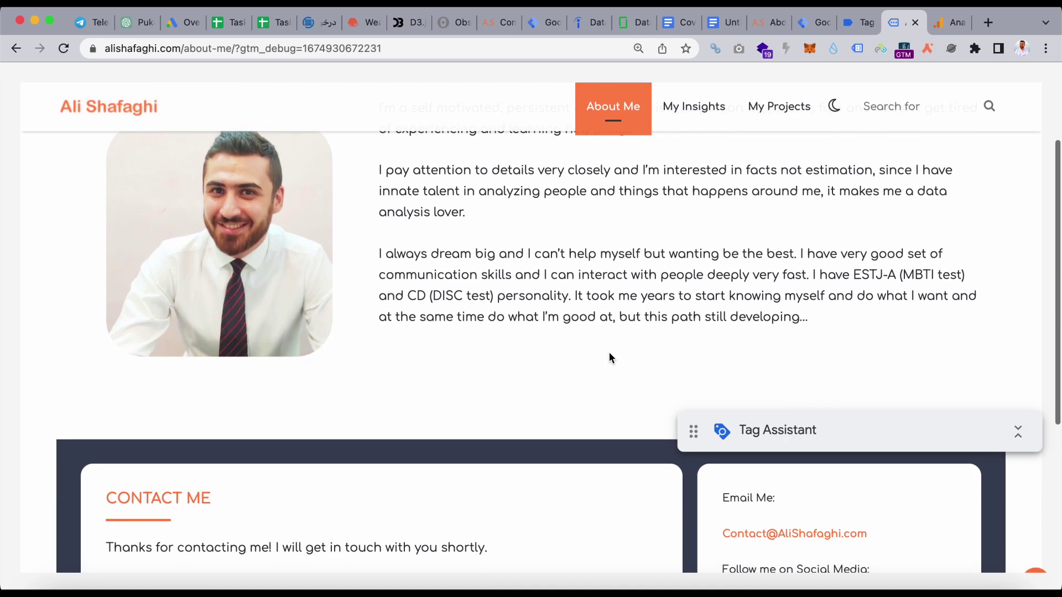
- Verify Tag Assistant's Summary lists form_sub Tag as fired once, then go to Google Analytics
{"action": "left_click", "coordinate": [860, 17]}
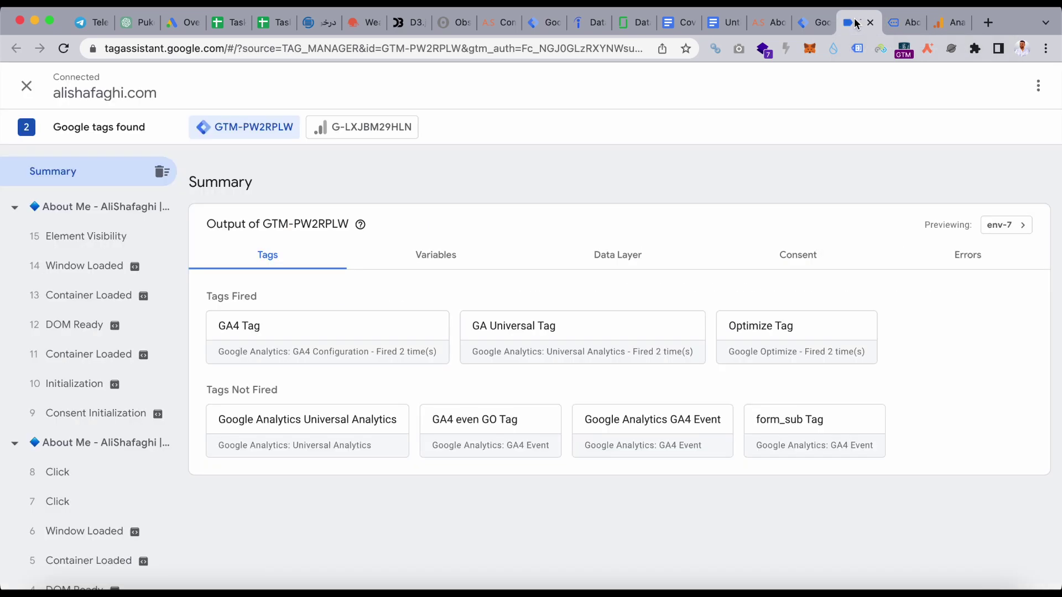
{"action": "left_click", "coordinate": [900, 22]}
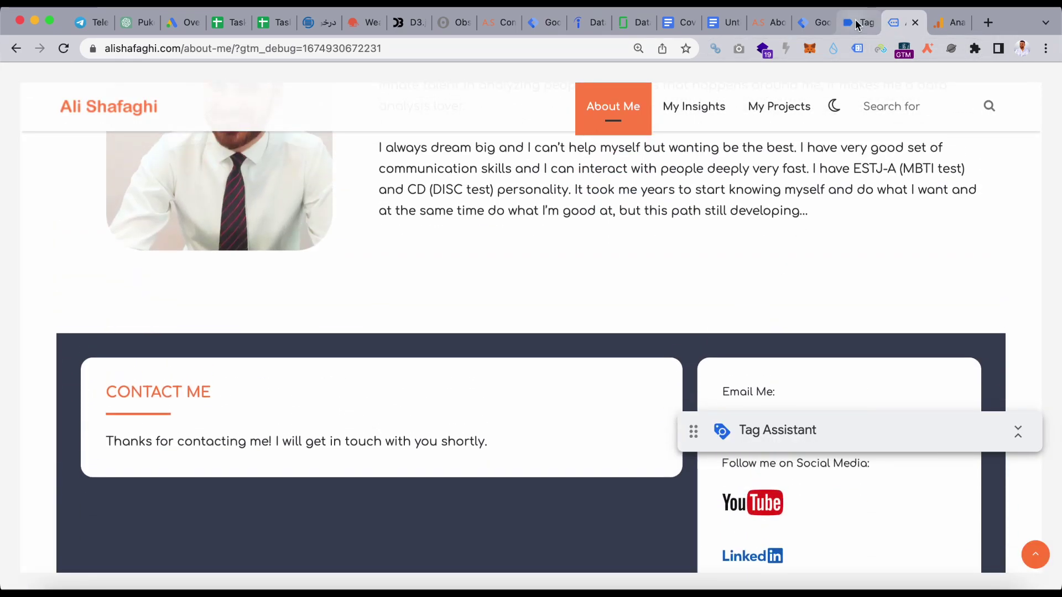
{"action": "left_click", "coordinate": [859, 22]}
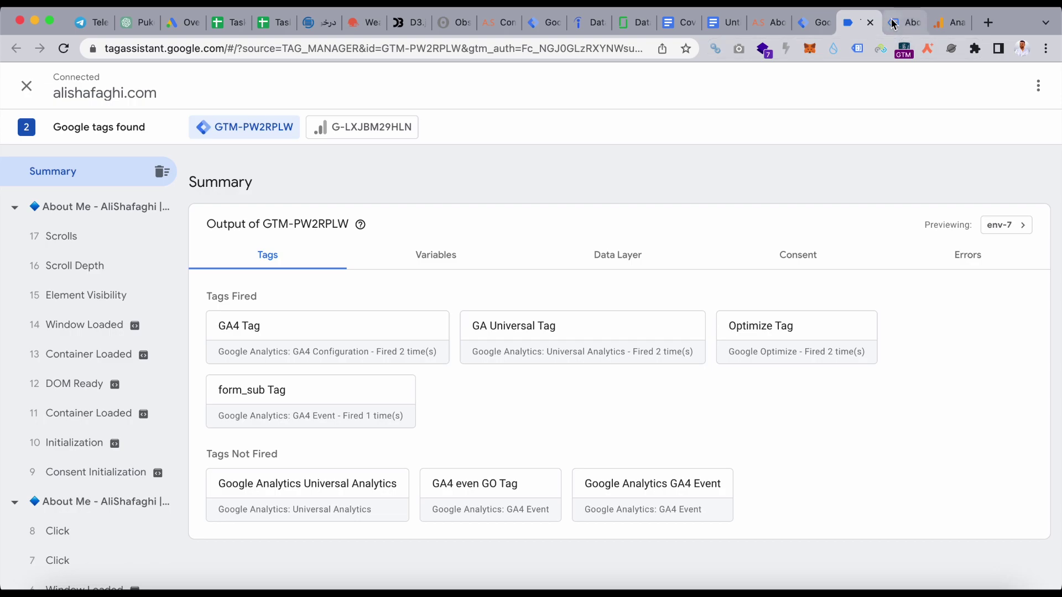
{"action": "left_click", "coordinate": [768, 33]}
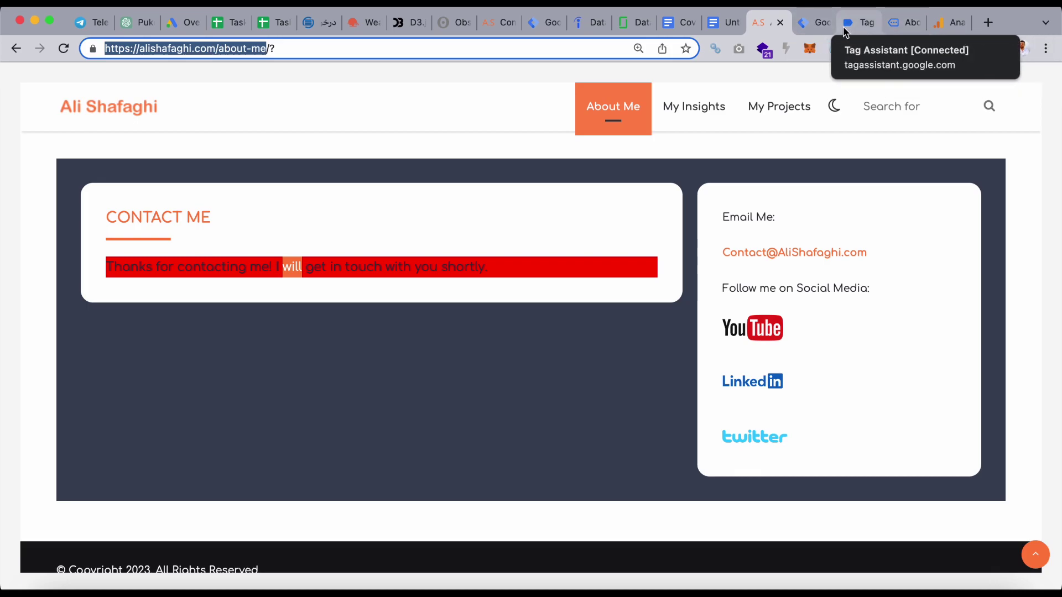
{"action": "left_click", "coordinate": [858, 22]}
{"action": "left_click", "coordinate": [898, 23]}
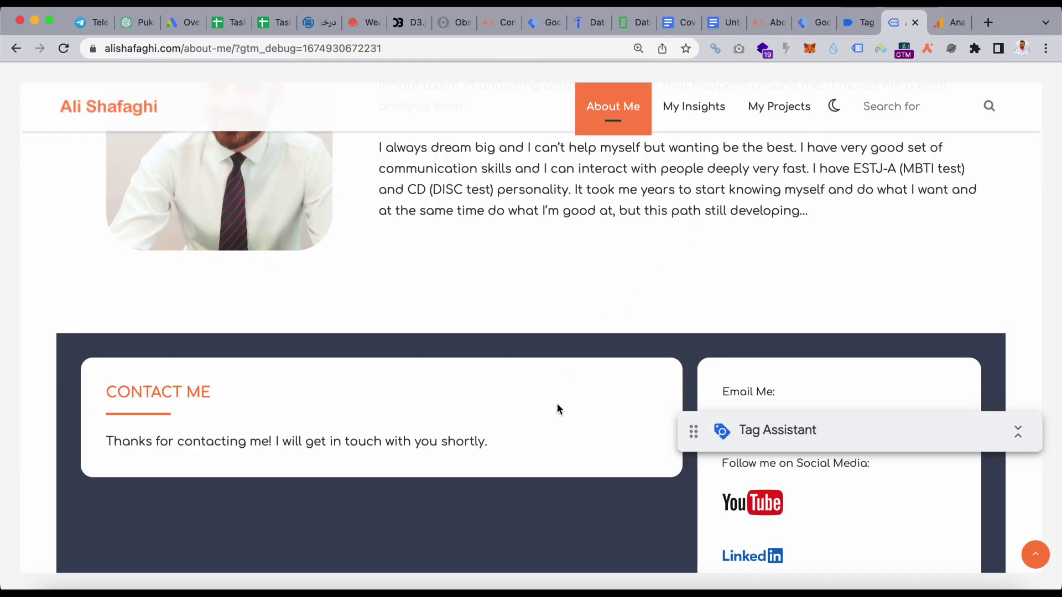
{"action": "scroll", "coordinate": [557, 409], "scroll_direction": "down", "scroll_amount": 2}
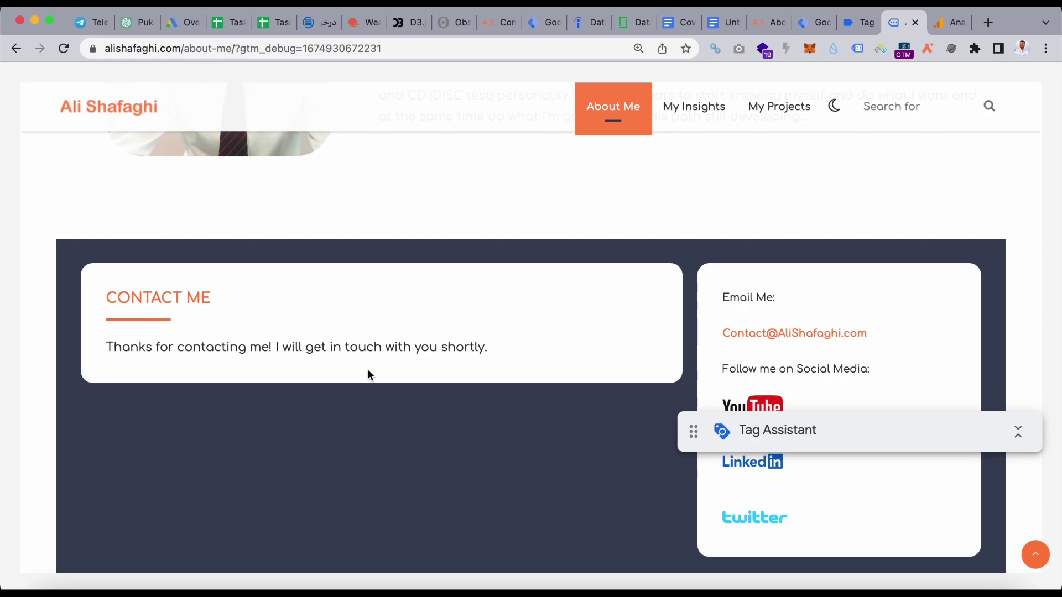
{"action": "scroll", "coordinate": [474, 392], "scroll_direction": "up", "scroll_amount": 1}
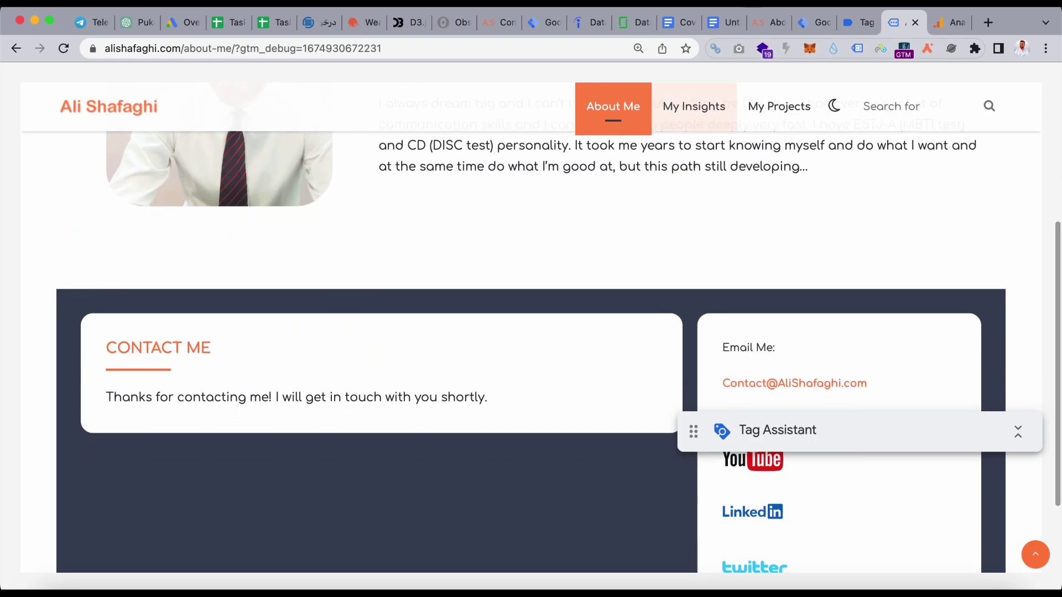
{"action": "left_click", "coordinate": [943, 25]}
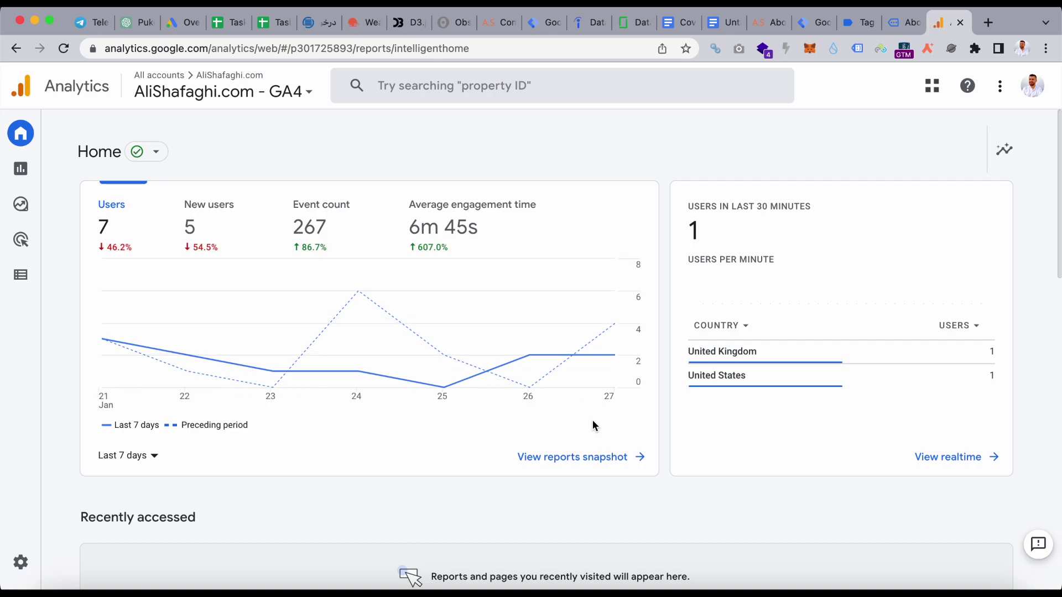
- In Realtime overview, find form_sub_C with event count 1 on the Event count by Event name card
{"action": "scroll", "coordinate": [593, 425], "scroll_direction": "down", "scroll_amount": 2}
{"action": "scroll", "coordinate": [593, 425], "scroll_direction": "up", "scroll_amount": 2}
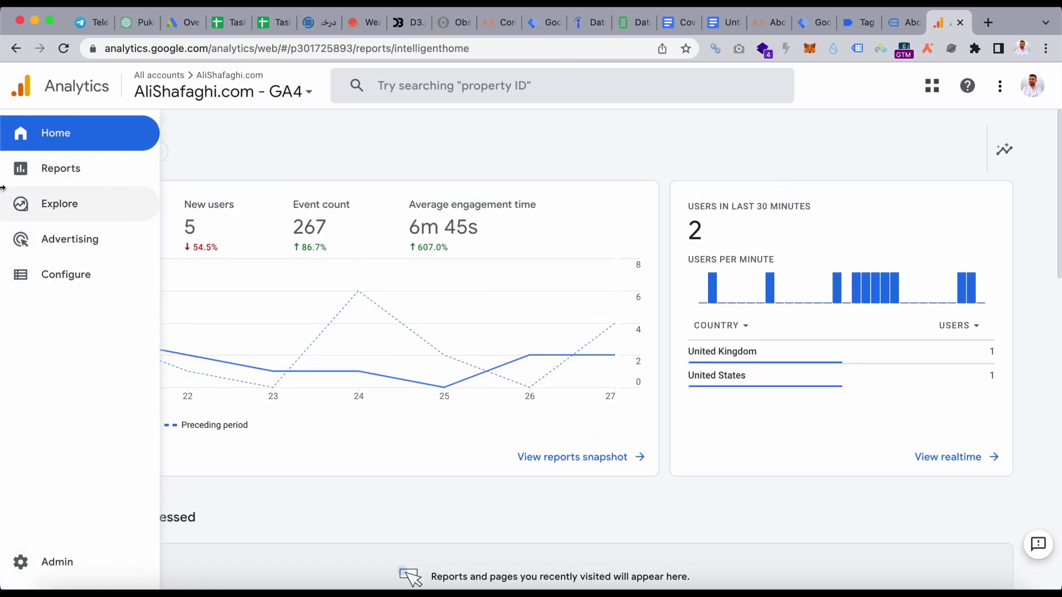
{"action": "left_click", "coordinate": [61, 168]}
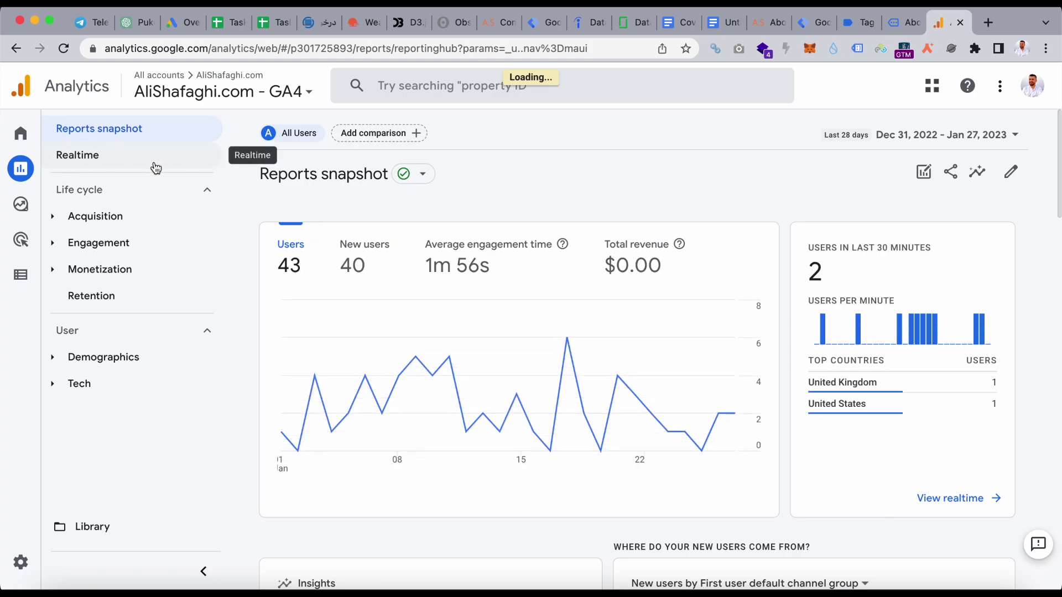
{"action": "left_click", "coordinate": [156, 153]}
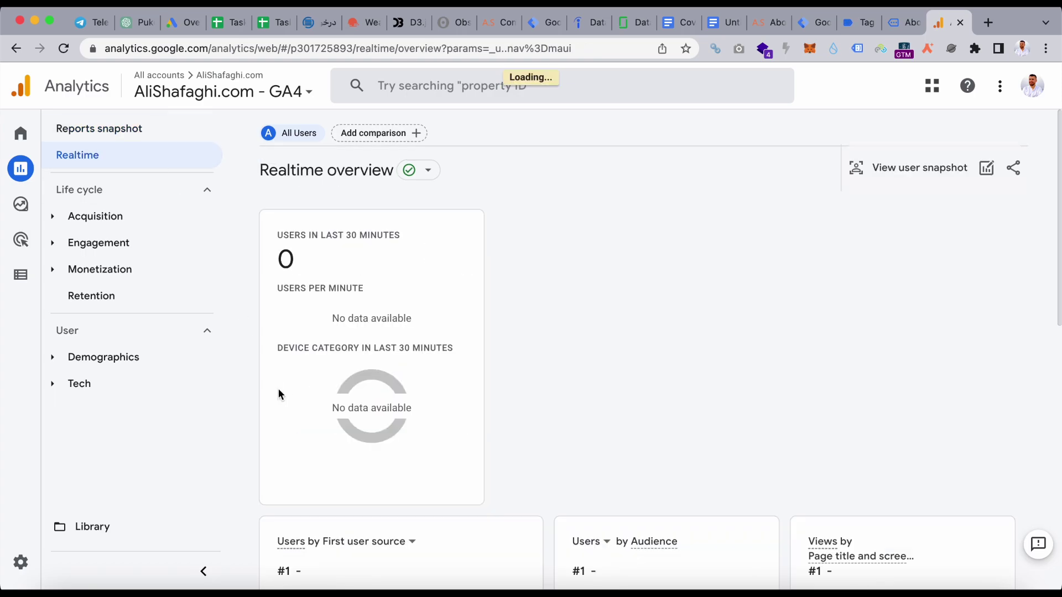
{"action": "scroll", "coordinate": [278, 394], "scroll_direction": "down", "scroll_amount": 4}
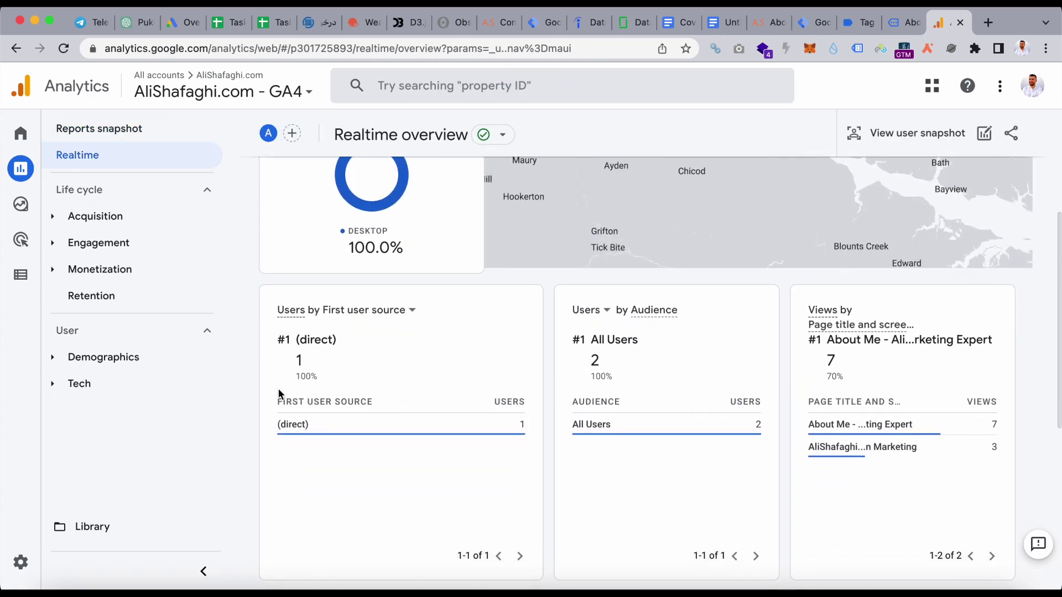
{"action": "scroll", "coordinate": [278, 394], "scroll_direction": "down", "scroll_amount": 1}
{"action": "scroll", "coordinate": [775, 410], "scroll_direction": "down", "scroll_amount": 1}
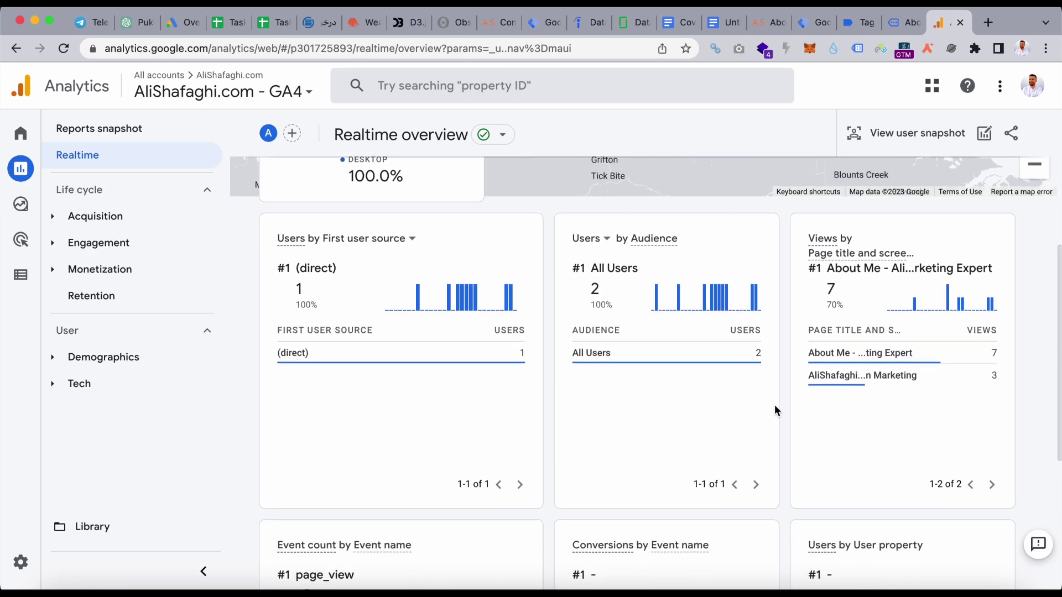
{"action": "scroll", "coordinate": [775, 411], "scroll_direction": "down", "scroll_amount": 4}
{"action": "scroll", "coordinate": [775, 393], "scroll_direction": "down", "scroll_amount": 2}
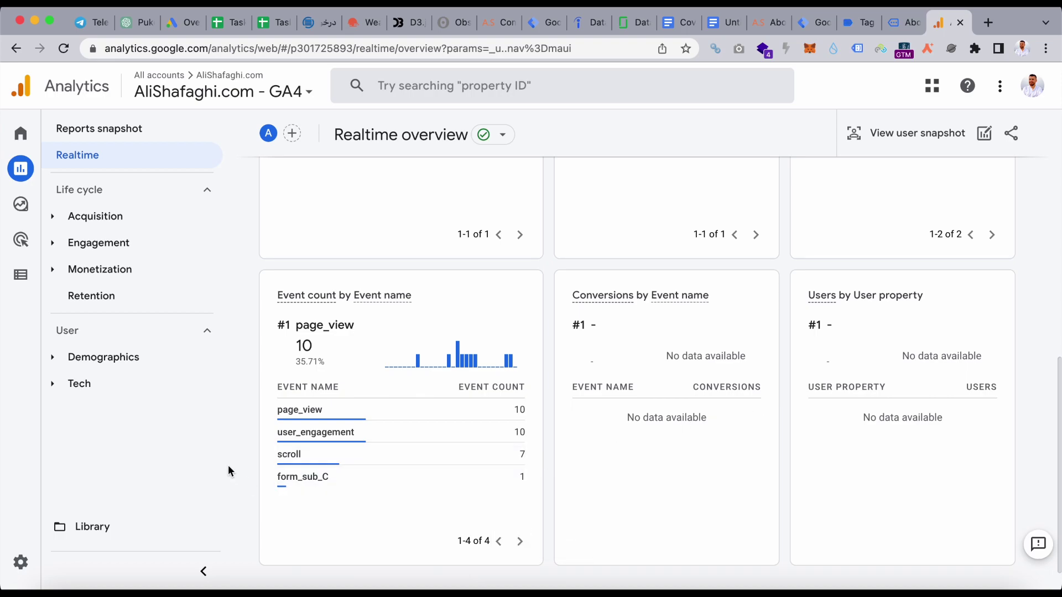
{"action": "mouse_move", "coordinate": [325, 484]}
- Go back to the alishafaghi.com About Me tab to view the thank-you confirmation message
{"action": "left_click", "coordinate": [770, 22]}
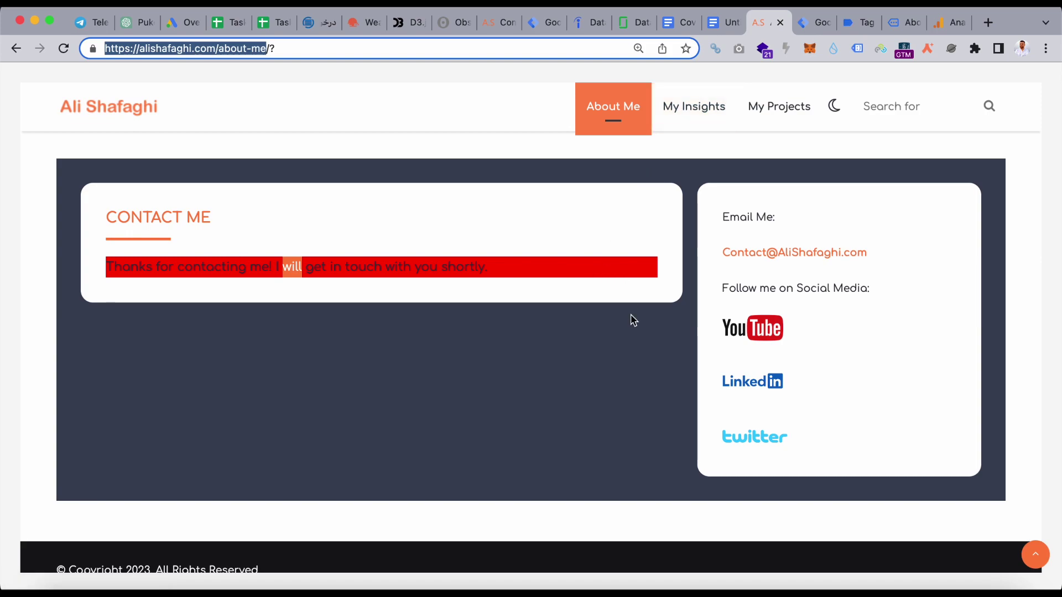
{"action": "scroll", "coordinate": [632, 315], "scroll_direction": "up", "scroll_amount": 3}
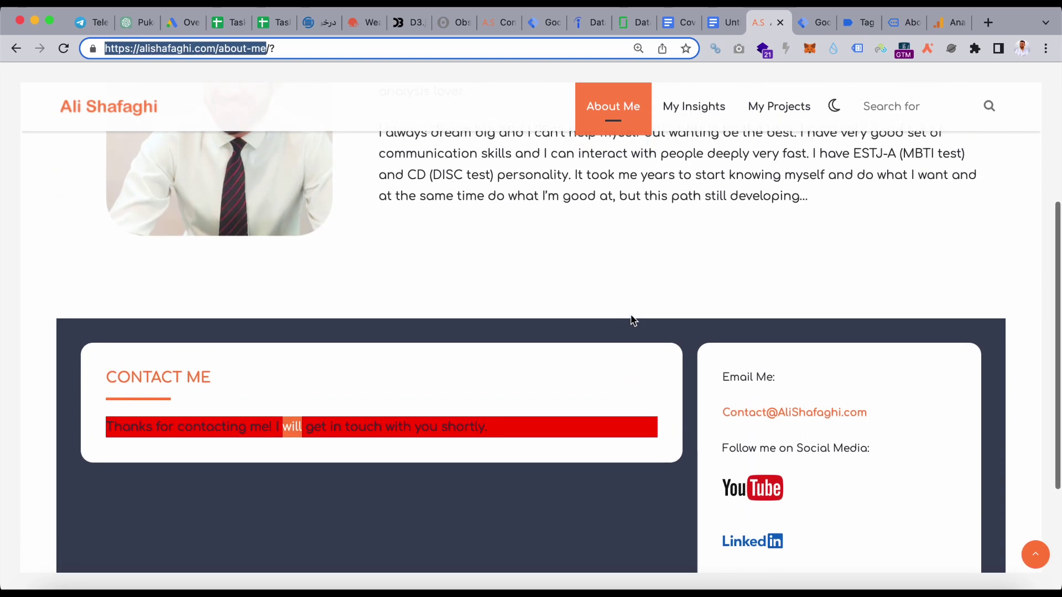